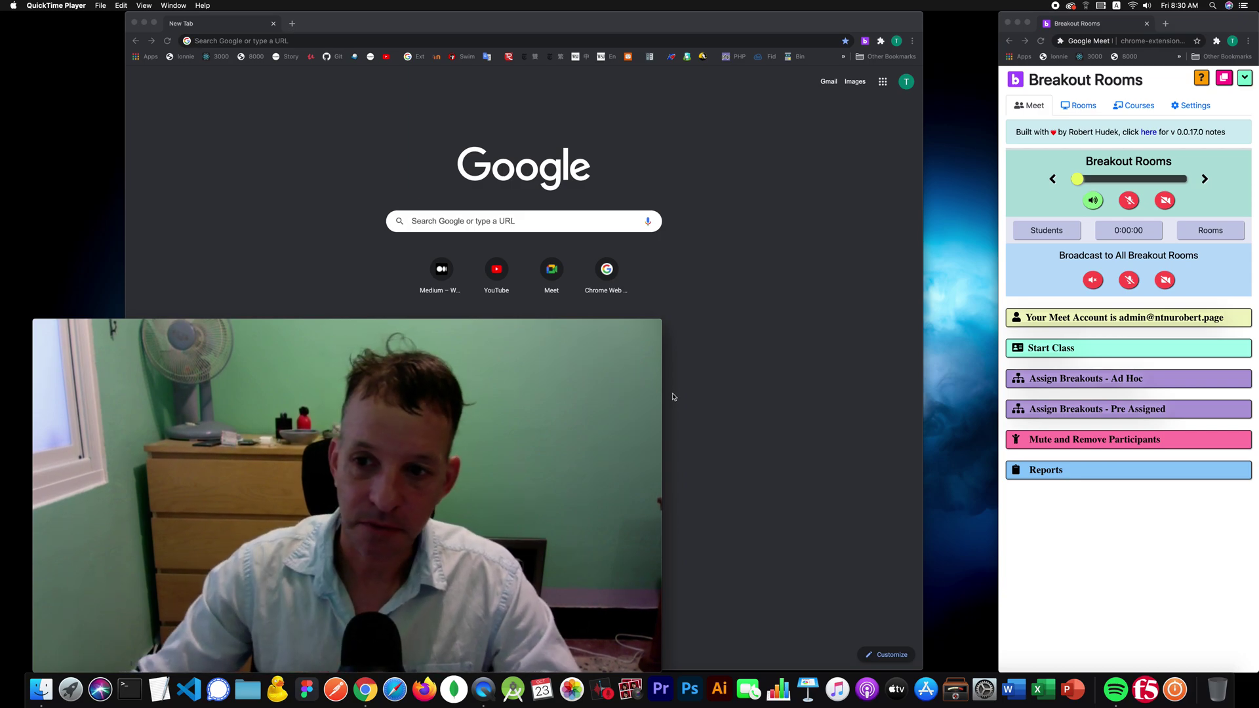
View the options for muting and removing participants, then collapse that section.
left_click(761, 349)
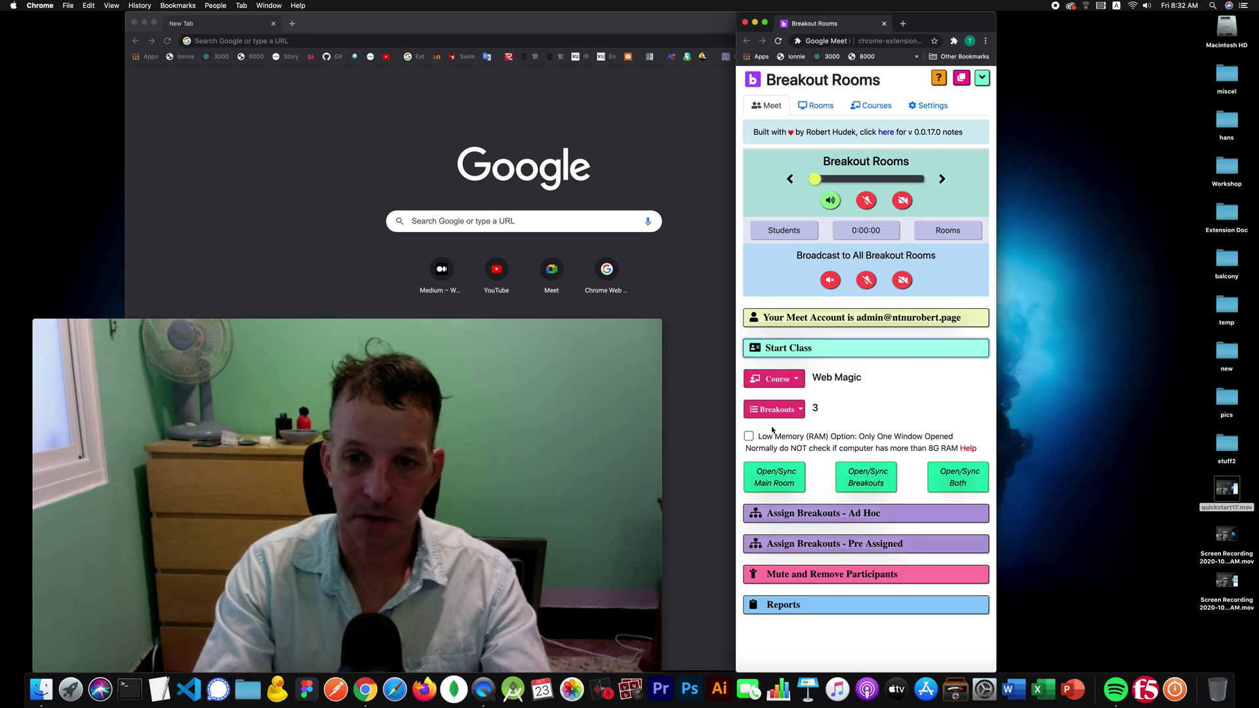
left_click(775, 577)
scroll(774, 581, "down", 3)
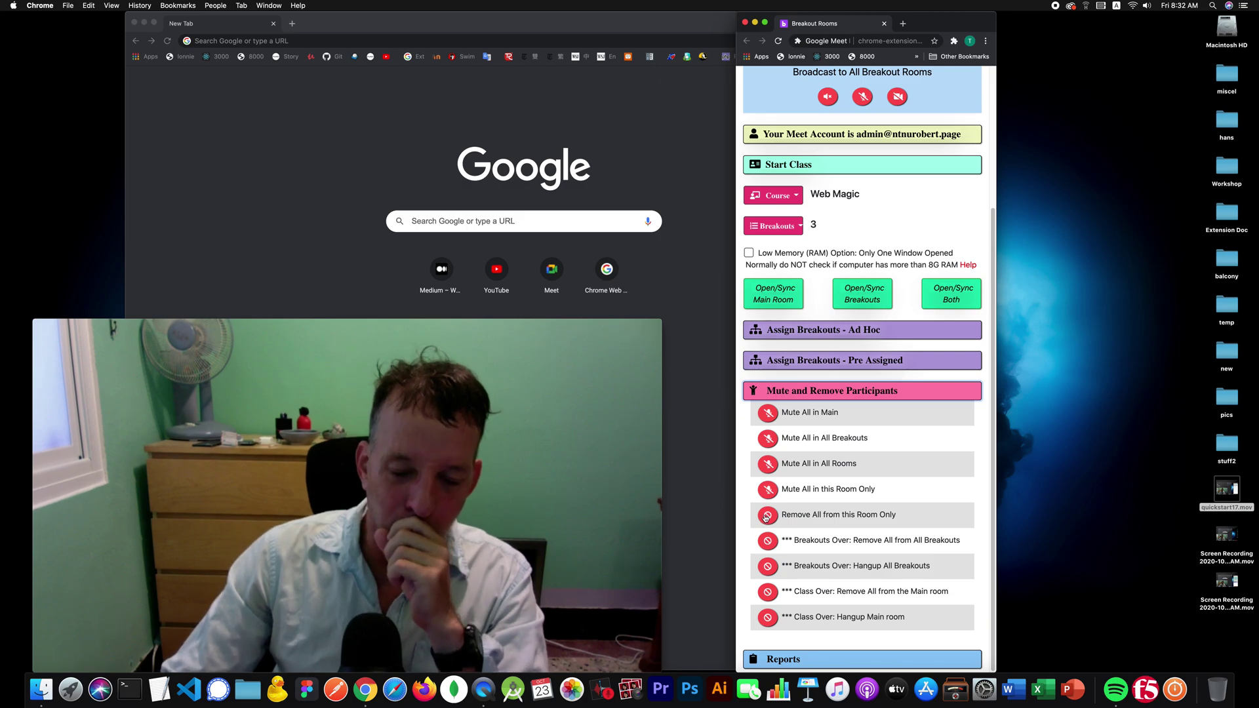
left_click(851, 393)
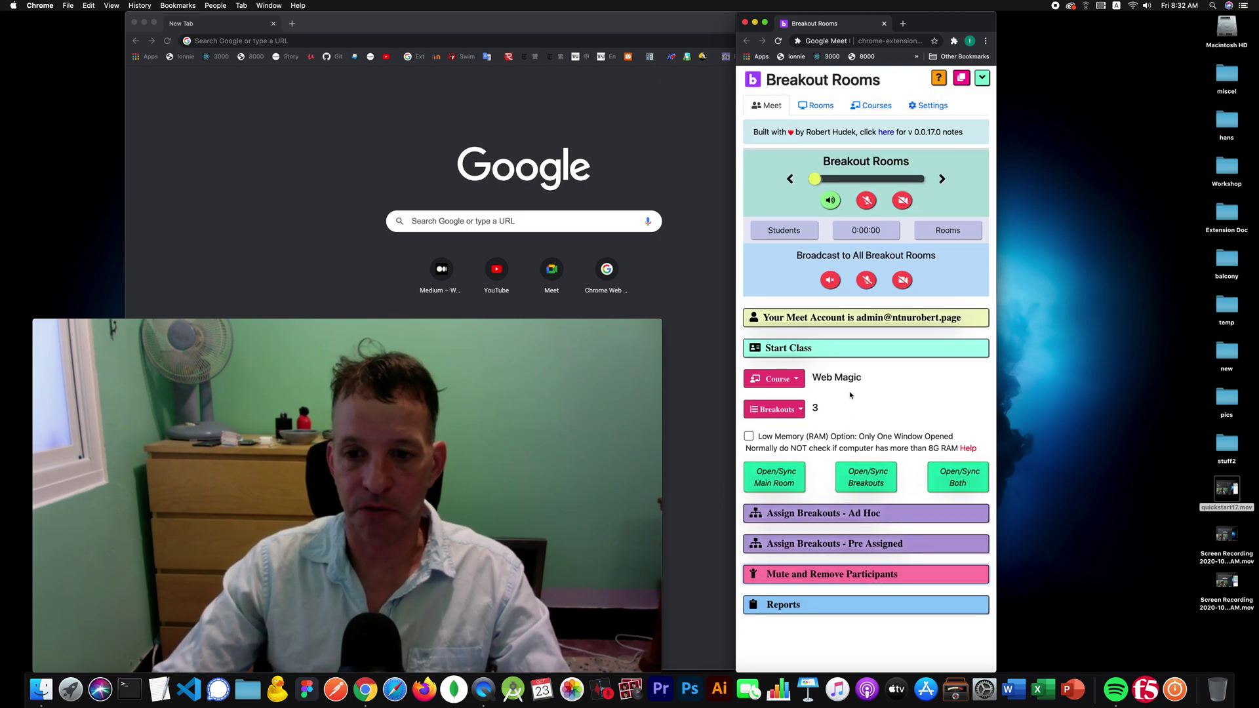
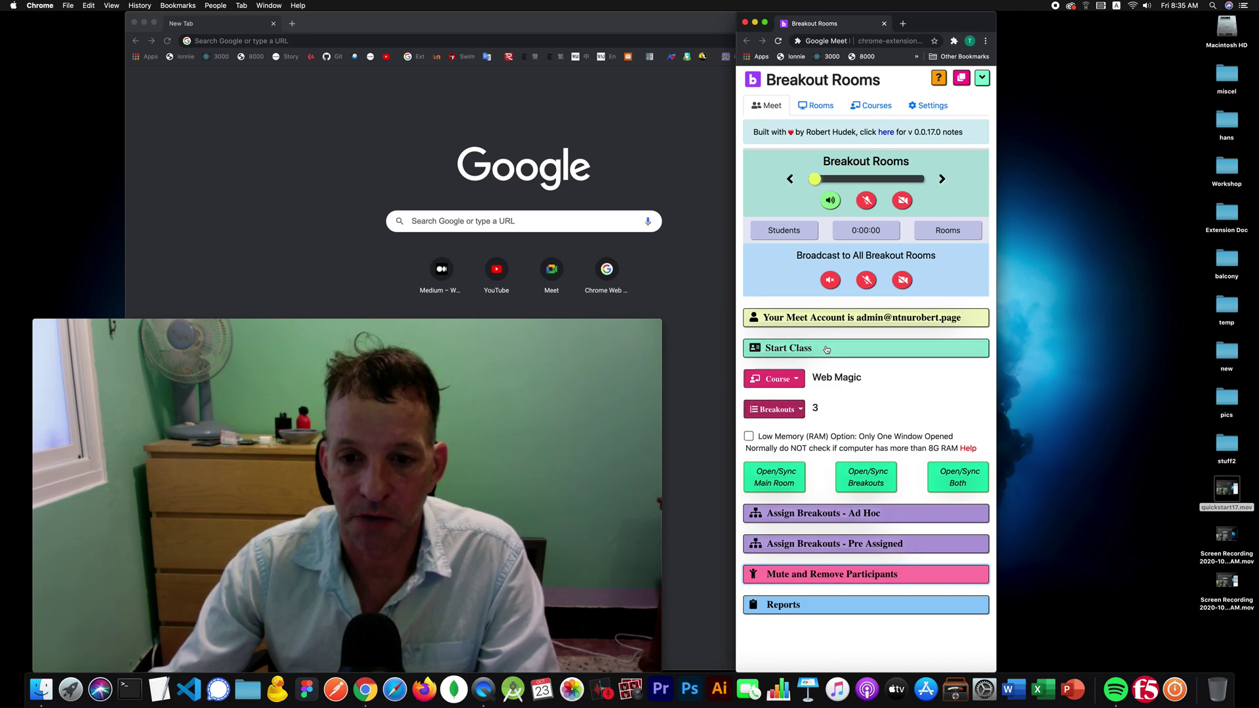
Add five blank breakout rooms to the Web Magic course's room list.
left_click(800, 411)
left_click(799, 410)
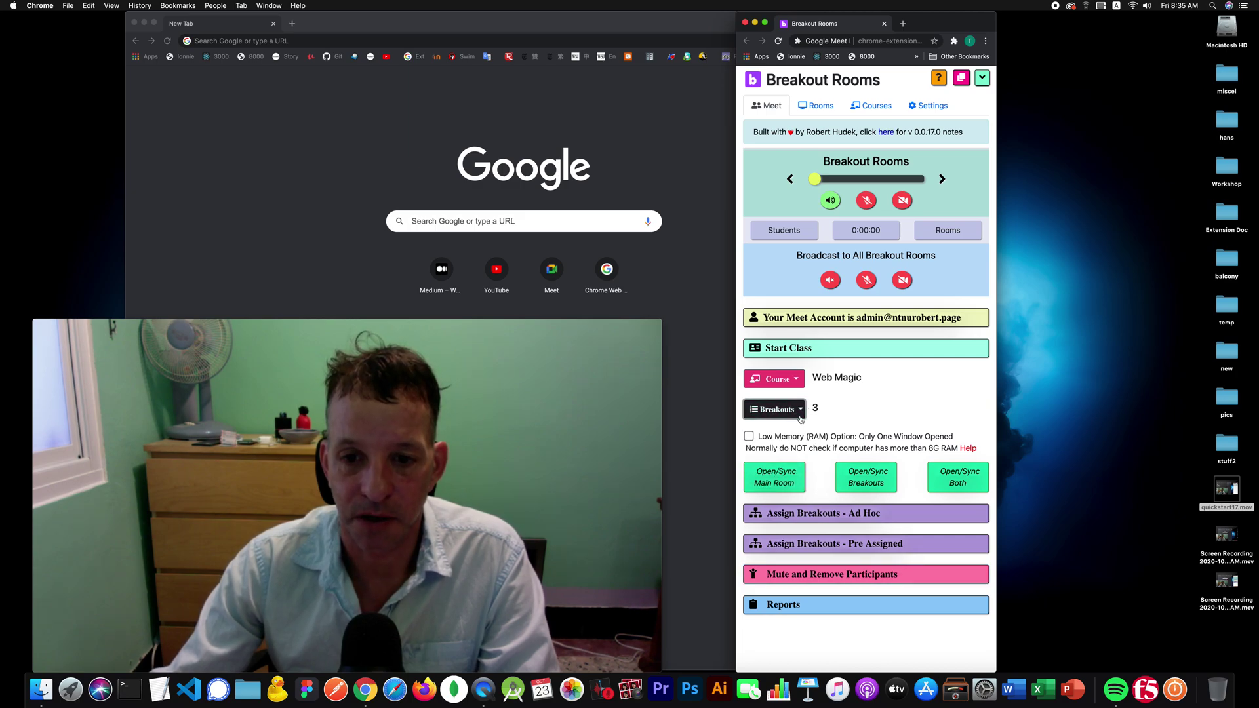
left_click(817, 105)
left_click(765, 197)
left_click(765, 198)
left_click(765, 198)
left_click(765, 199)
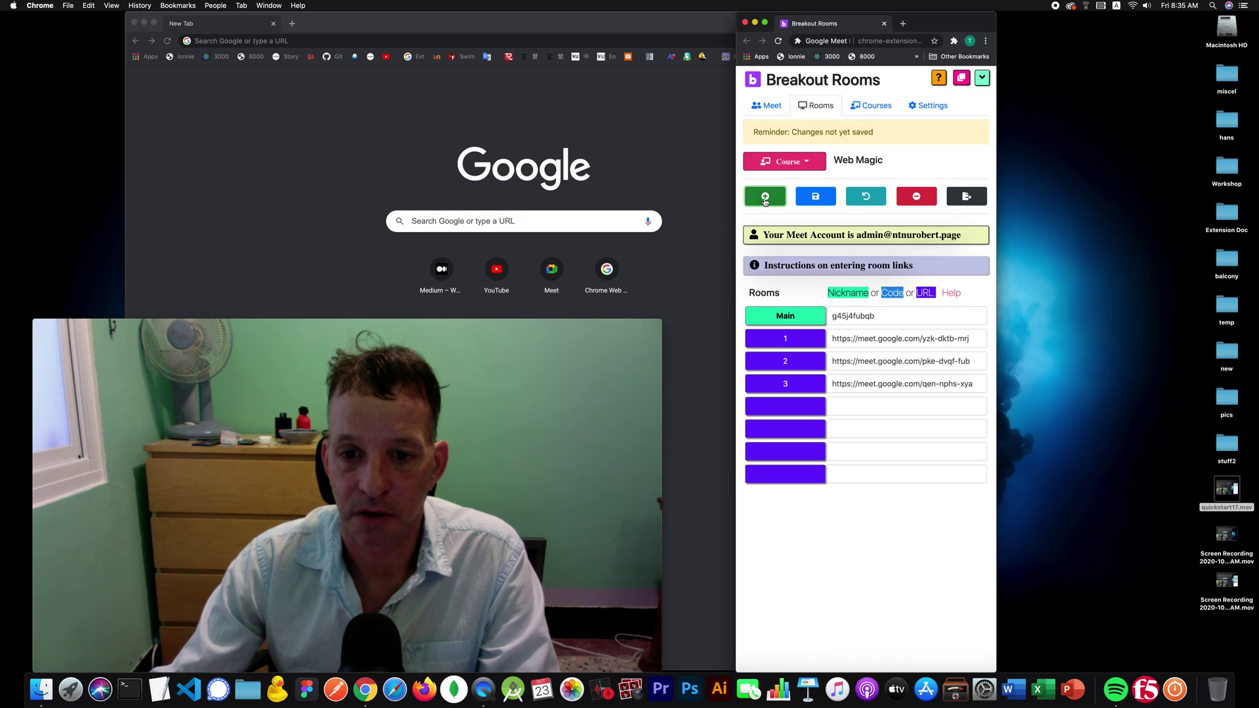
left_click(765, 198)
Name the five new rooms 4, 5, 6, 7 and 8 and save the Web Magic room list.
left_click(789, 404)
left_click(805, 429)
left_click(800, 449)
type("6")
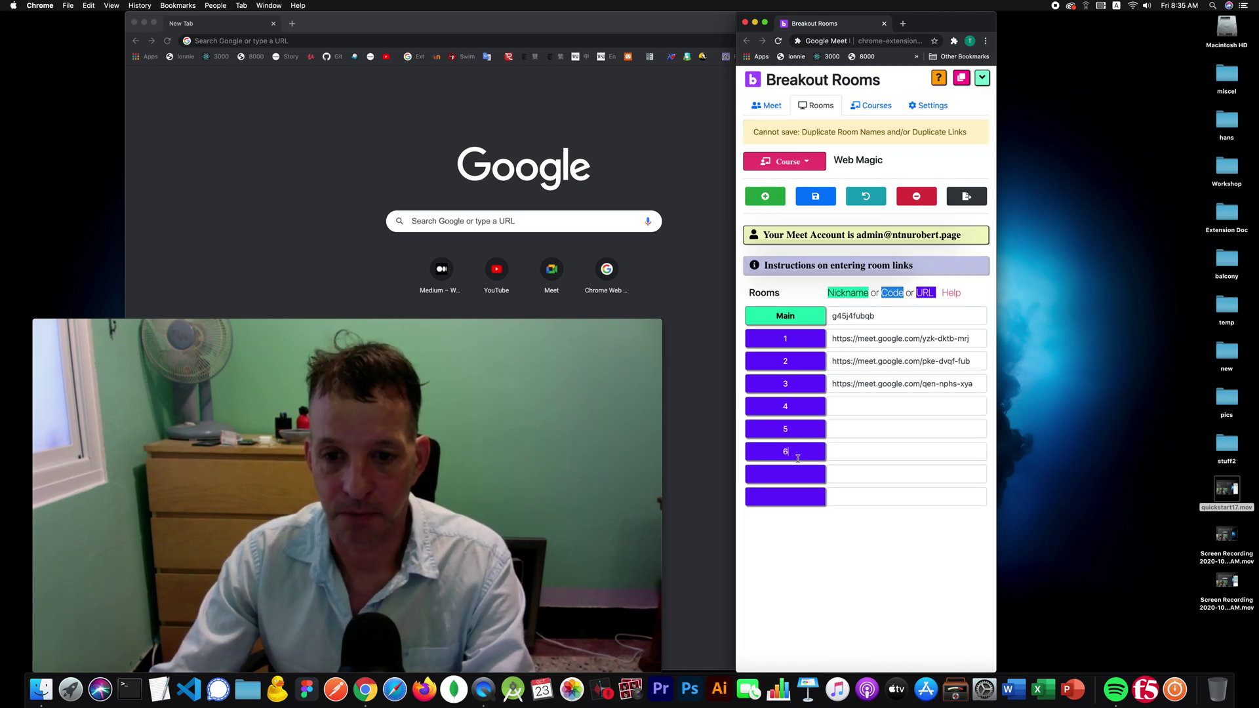
left_click(799, 477)
type("7")
left_click(786, 497)
type("8")
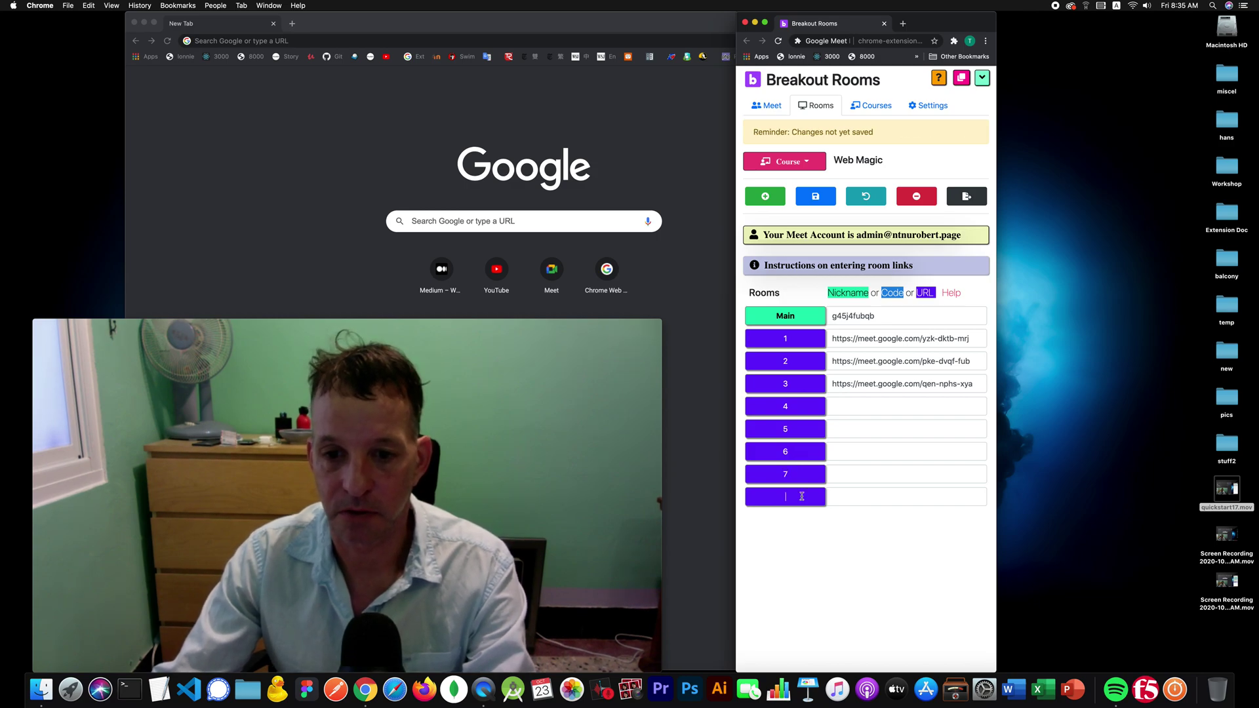
left_click(815, 197)
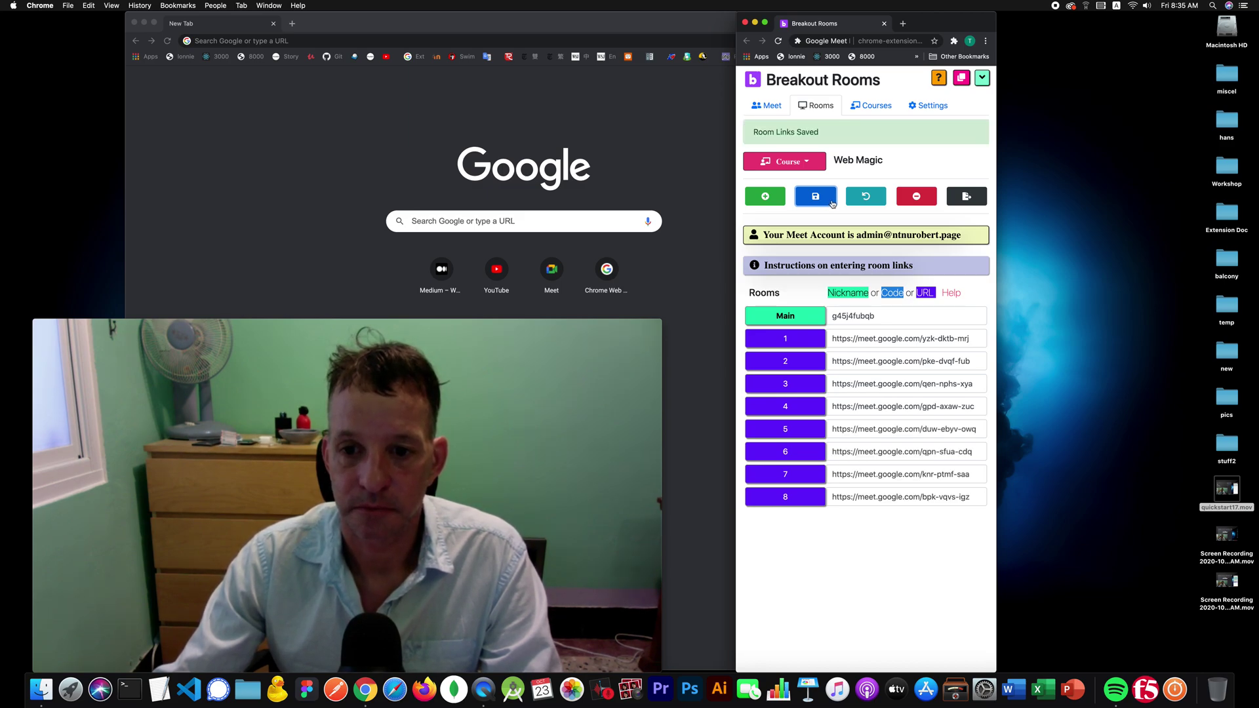
Set the number of breakouts to 5 for Web Magic and open both the main room and the breakout rooms.
left_click(767, 105)
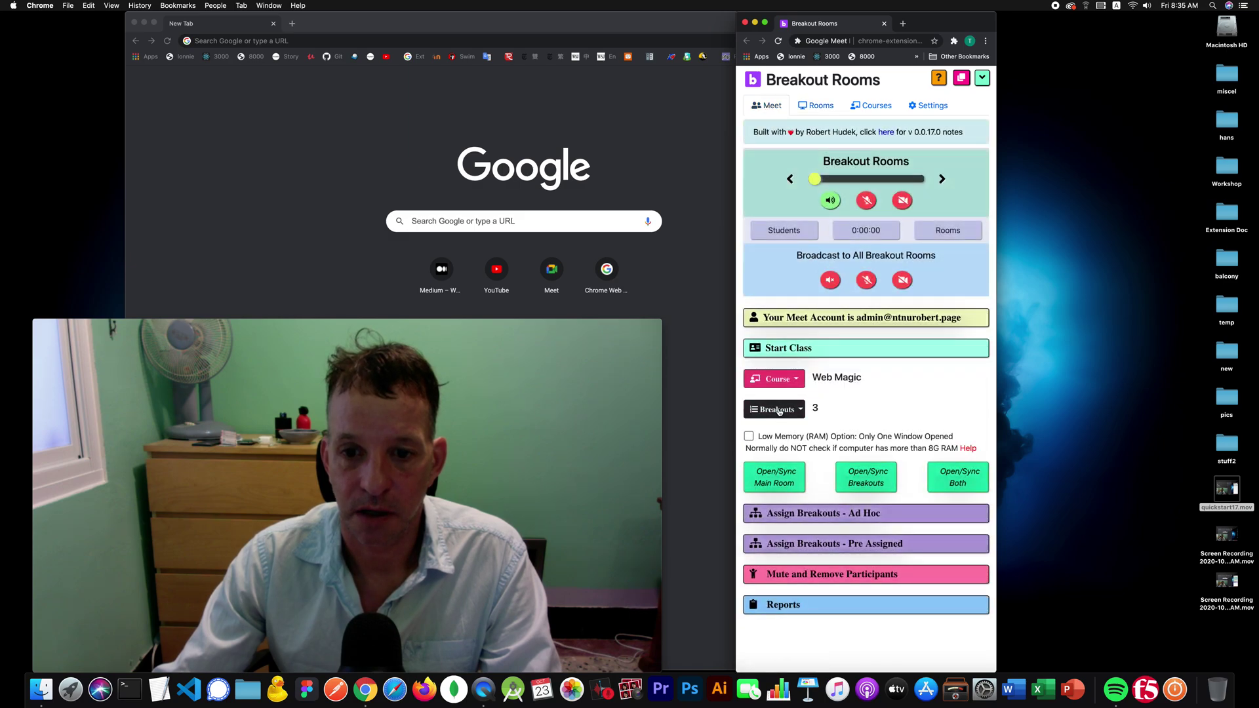
left_click(779, 411)
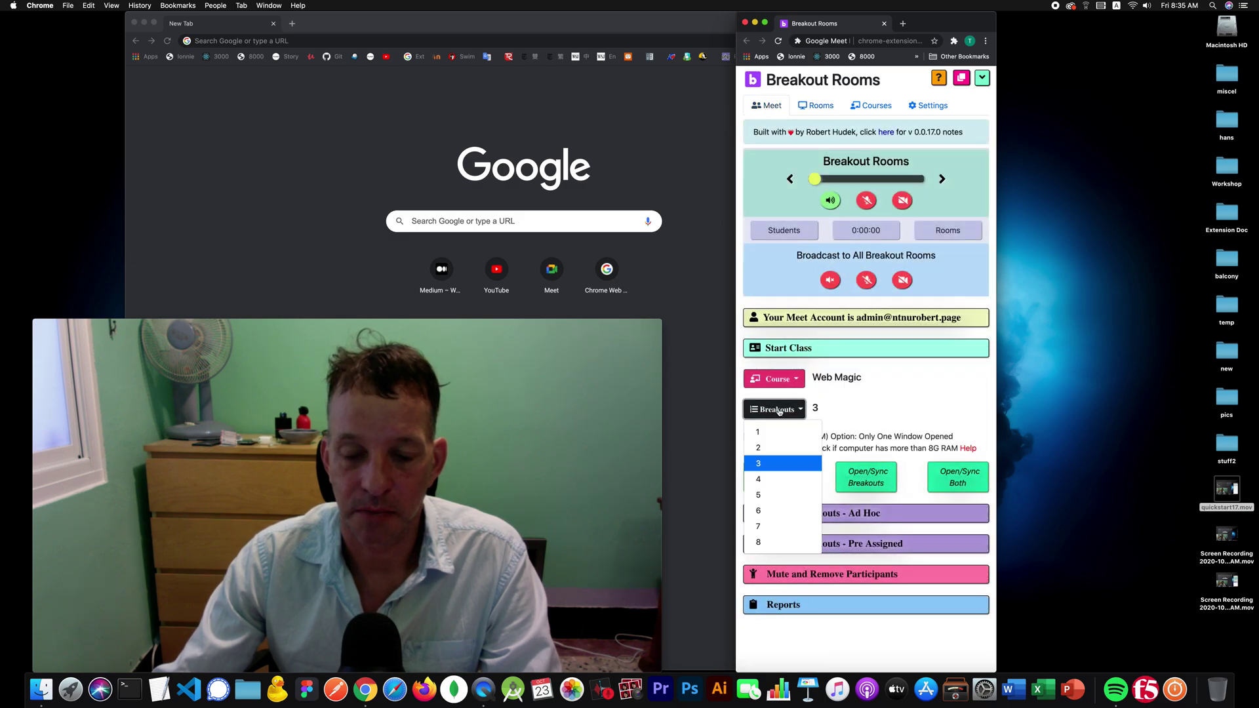
left_click(761, 495)
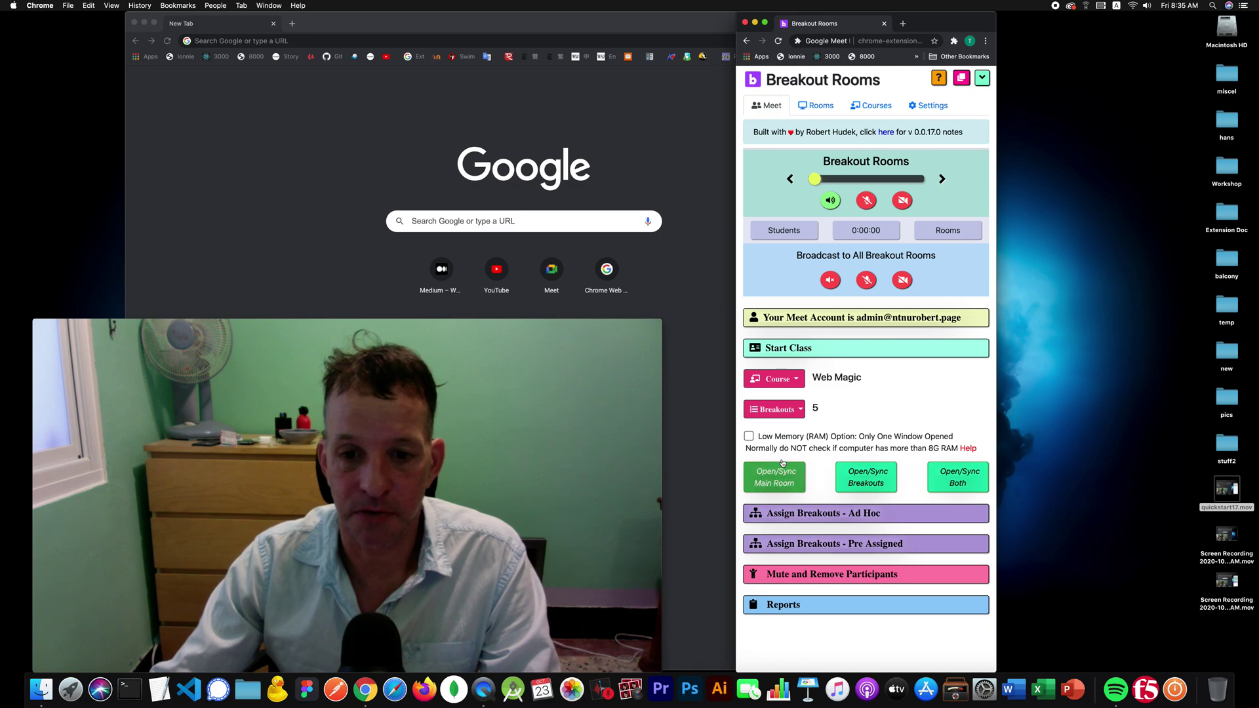
left_click(961, 473)
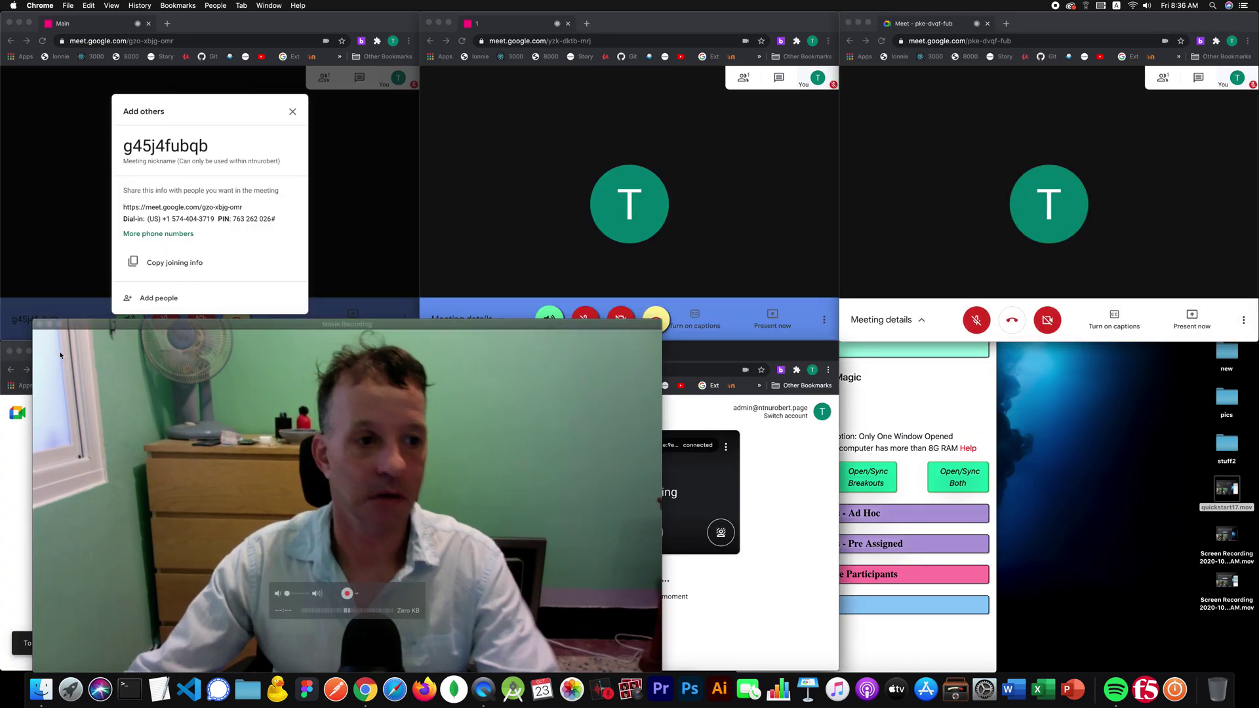
Minimize the webcam recording window, then shrink the Breakout Rooms window and place it in the middle of the meeting windows.
left_click(50, 325)
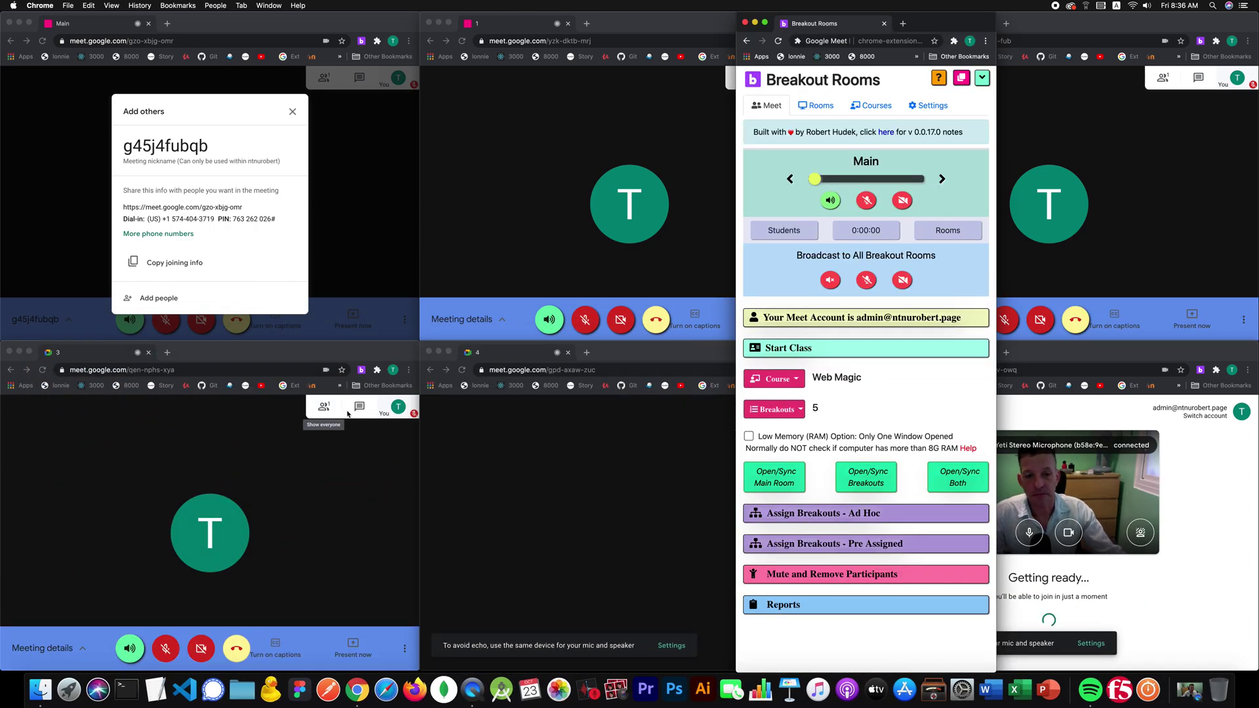
left_click(984, 77)
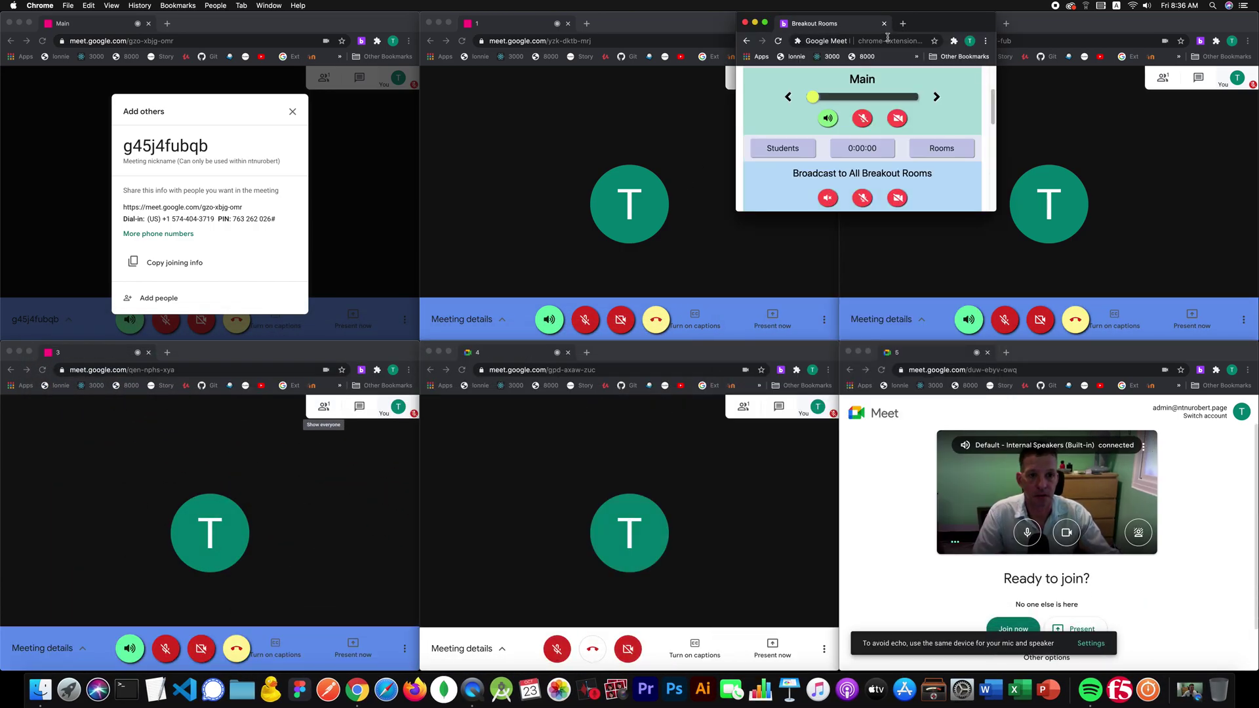
left_click_drag(927, 27, 724, 242)
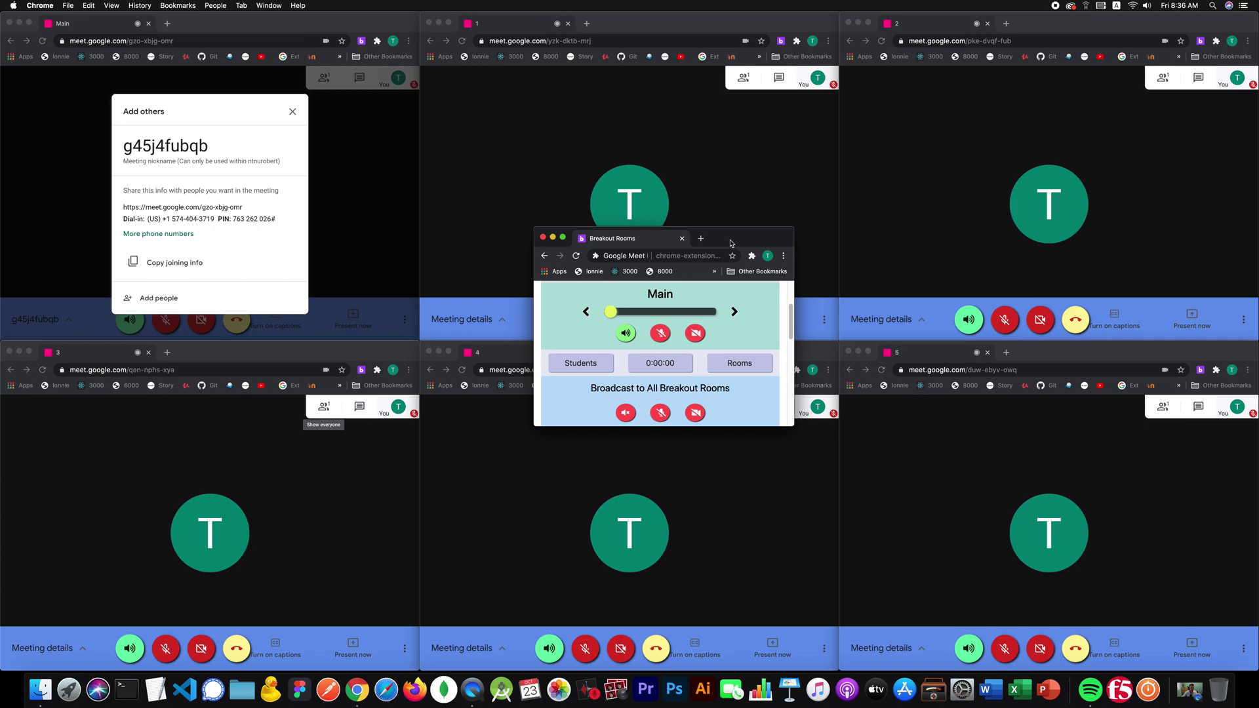
Dismiss the Main room's Add others dialog, turn the camera on, move from Main through room 1 to room 2 and turn the camera off.
left_click(380, 207)
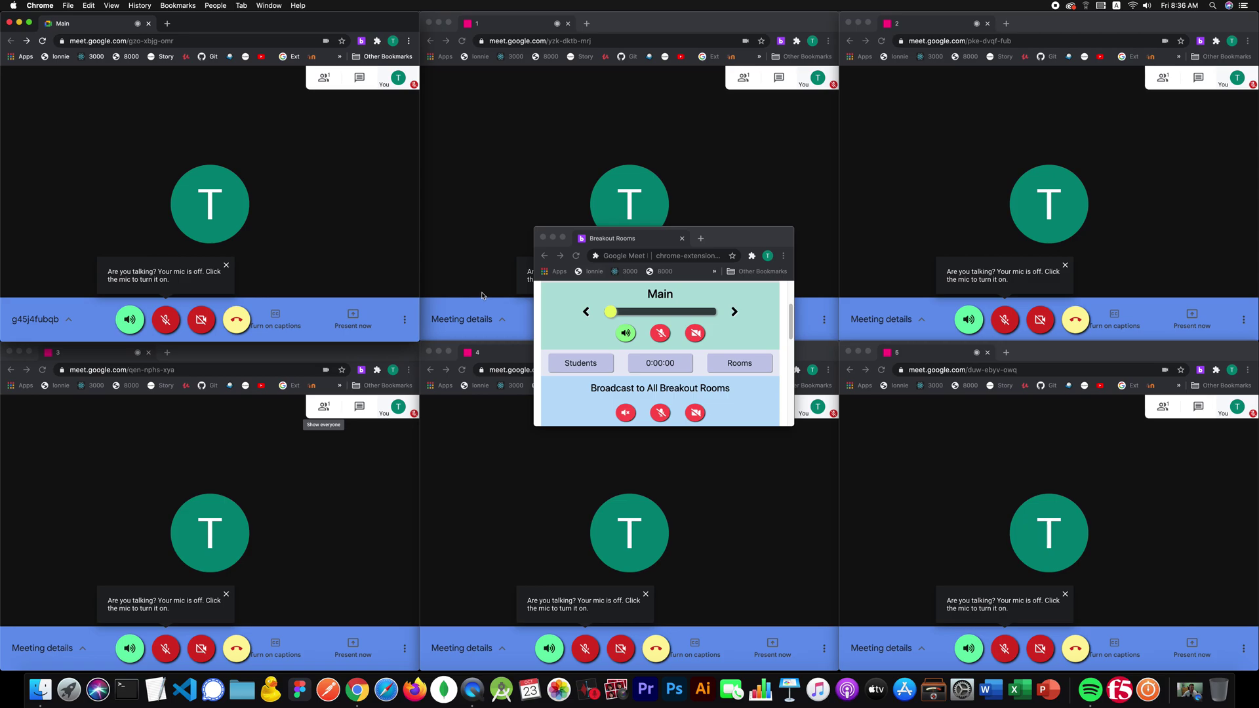
left_click(696, 332)
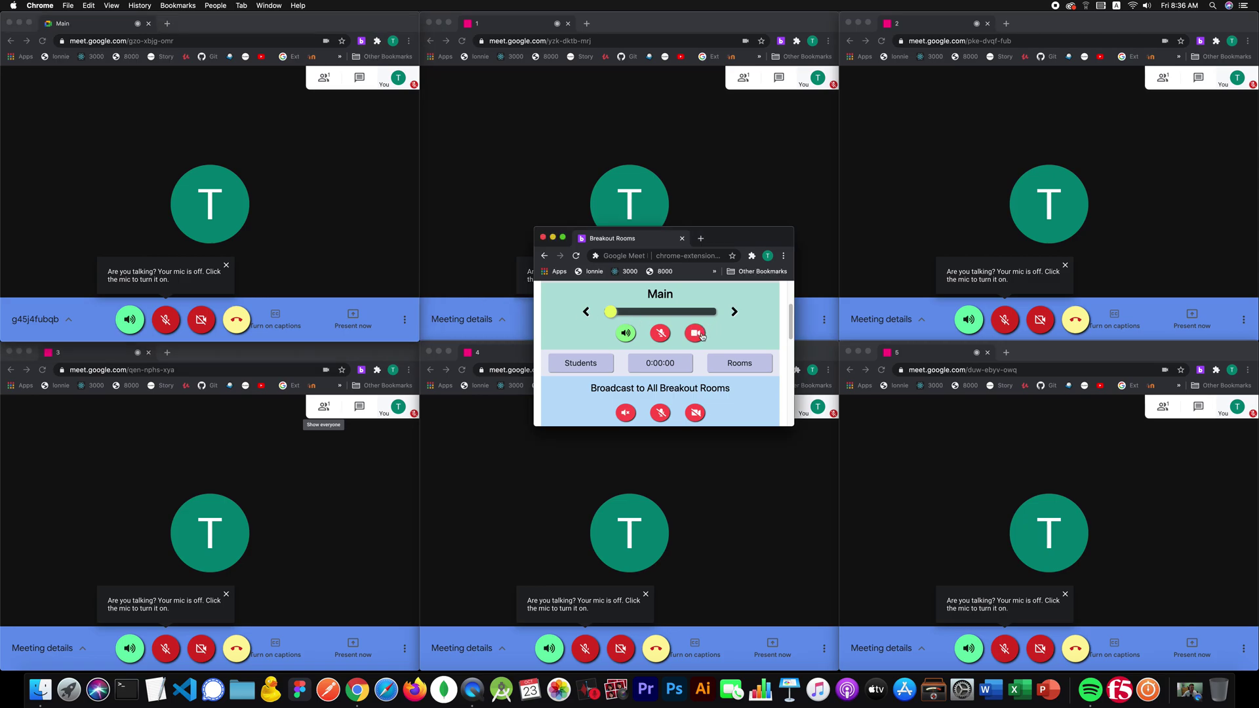
left_click(734, 312)
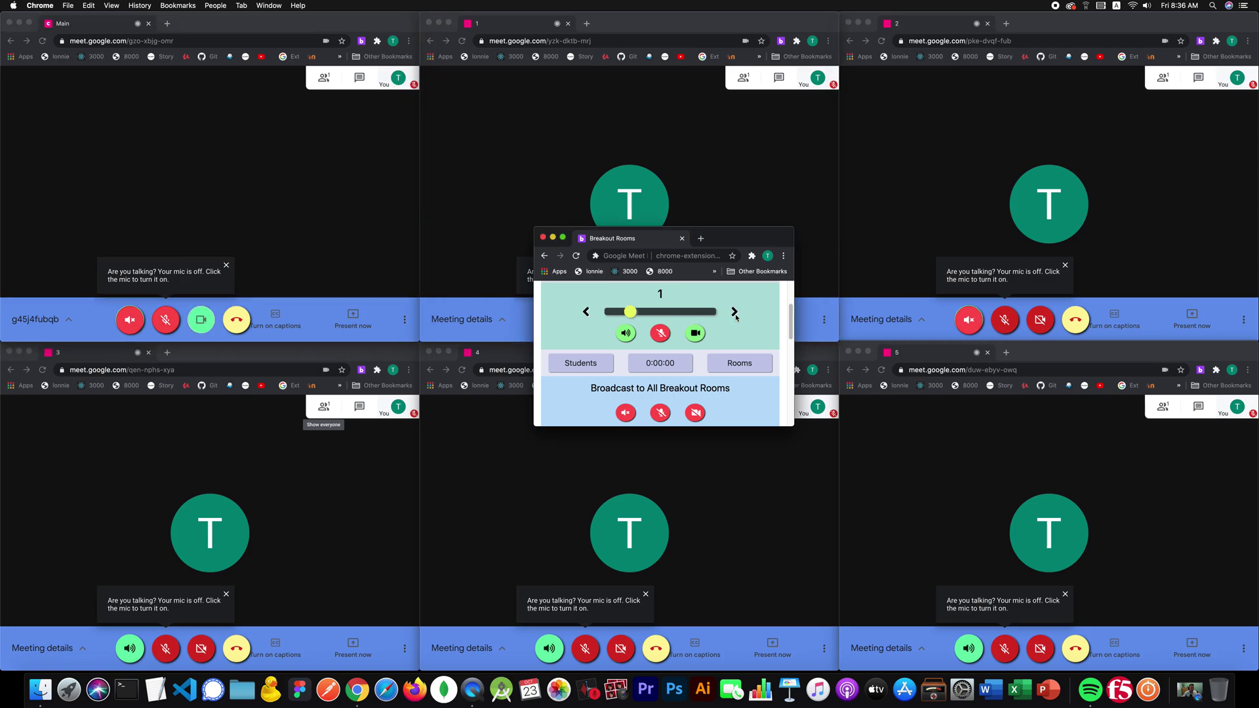
left_click(735, 312)
left_click(696, 332)
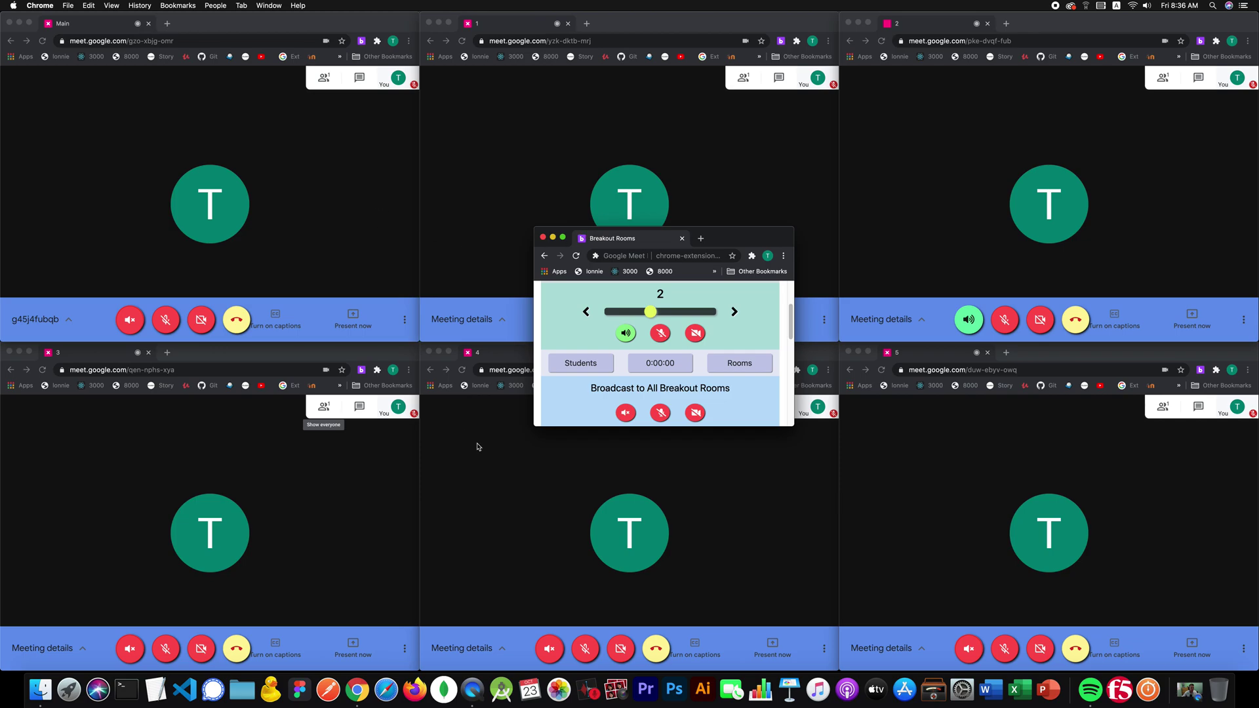
Move the full-size Breakout Rooms window beside the desktop icons and expand the Start Class section.
left_click(978, 457)
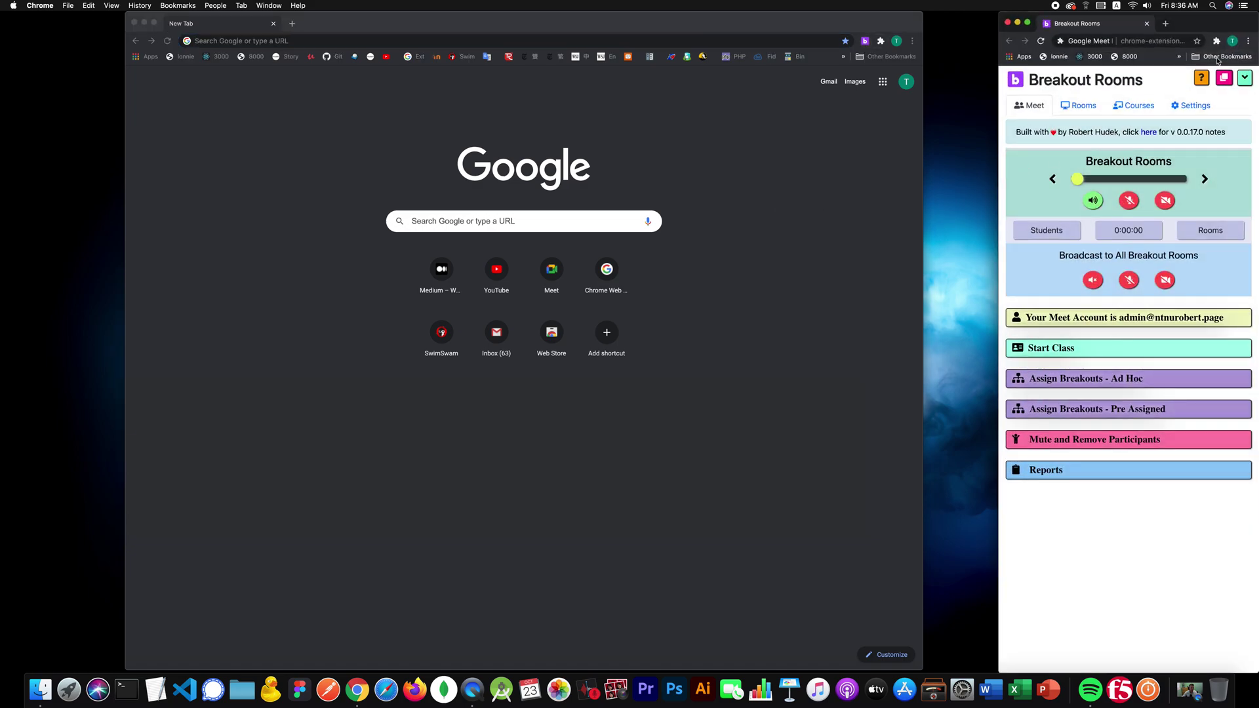
left_click_drag(1217, 23, 1086, 7)
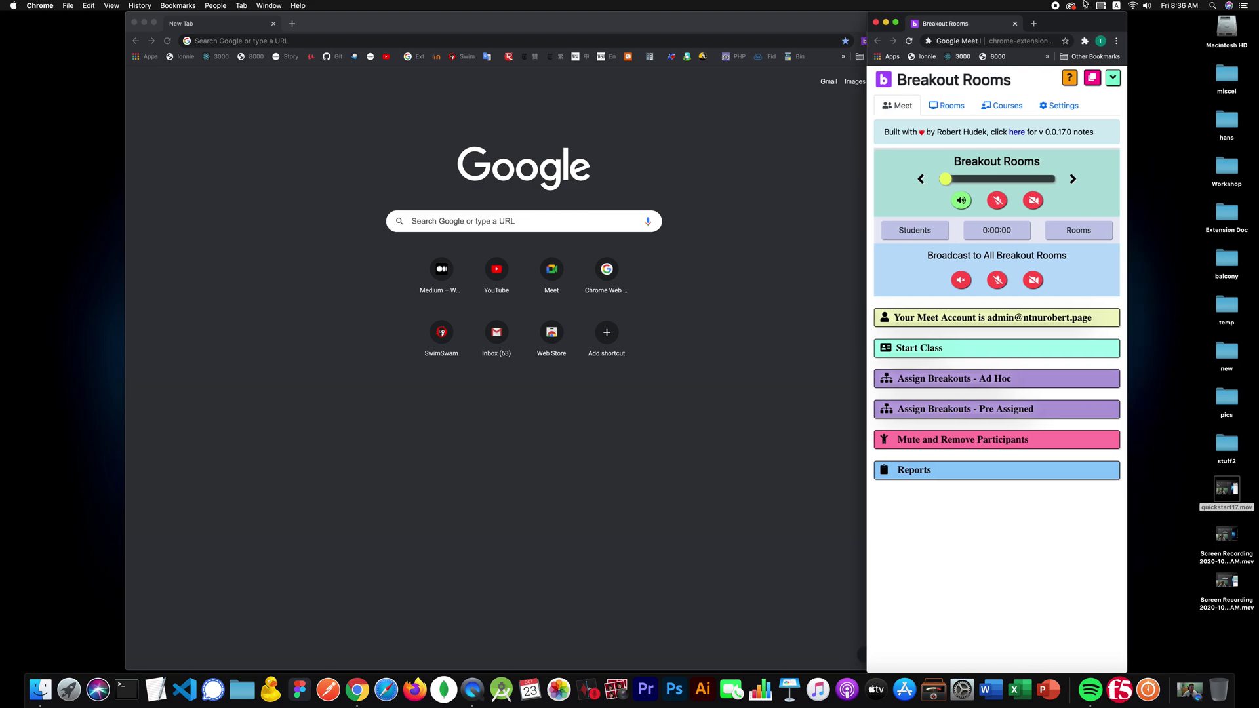
left_click(967, 355)
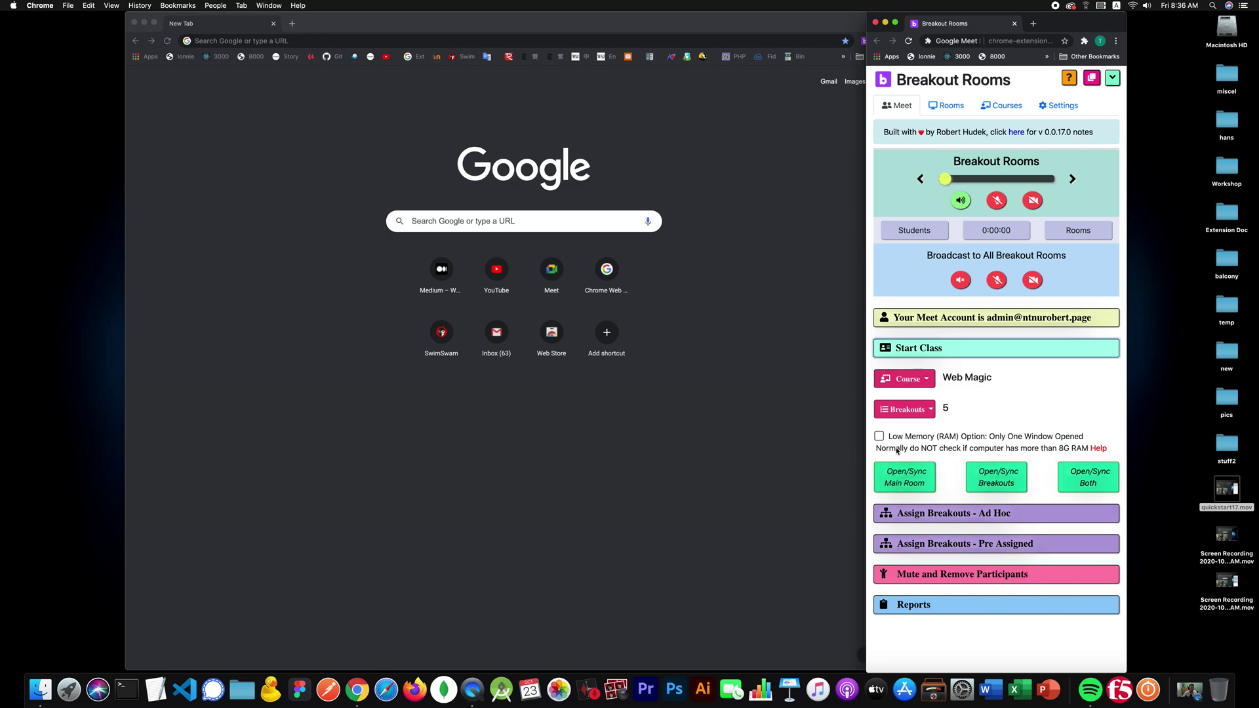
Compare the class controls with and without the Low Memory (RAM) option, leaving the option enabled.
left_click(879, 437)
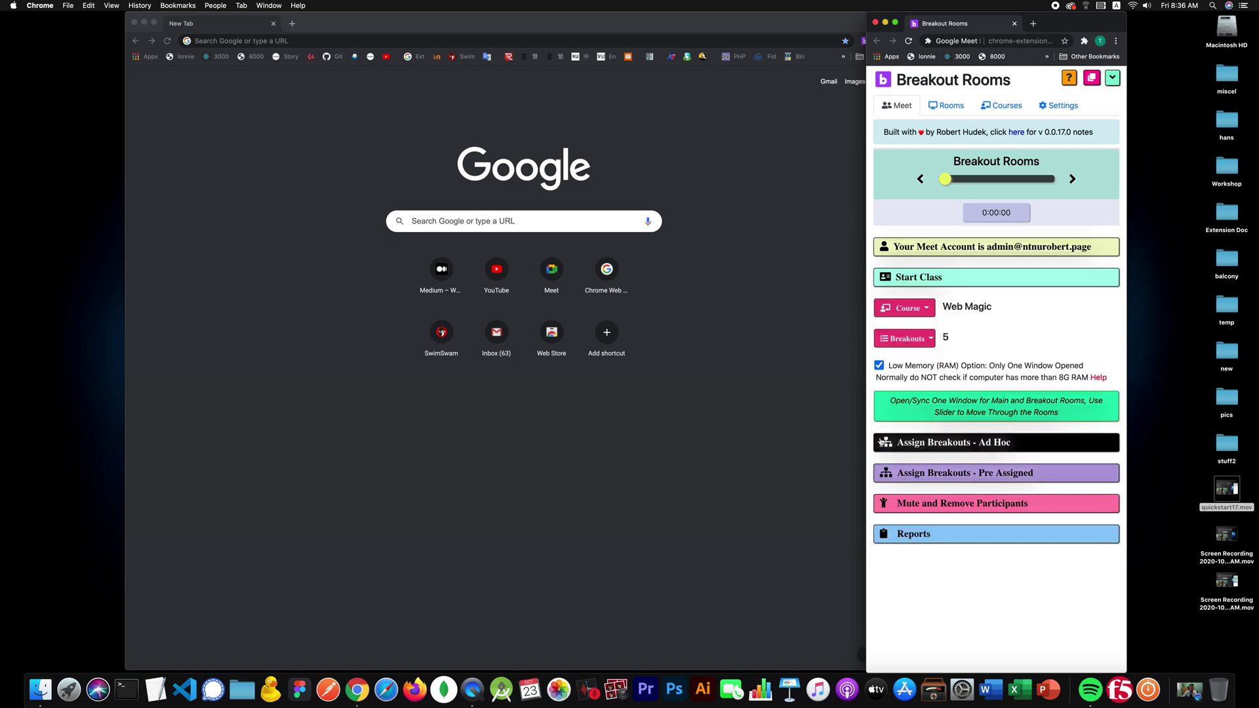
left_click(879, 366)
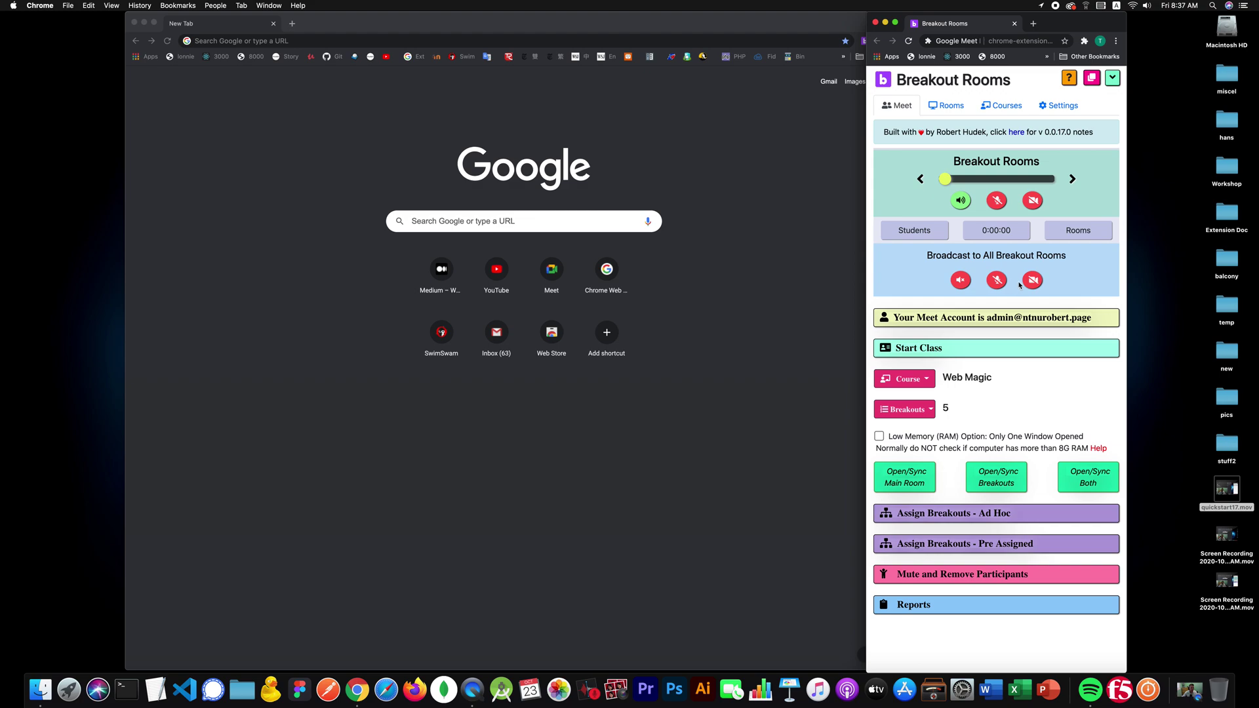
left_click(1022, 471)
left_click(904, 484)
left_click(879, 436)
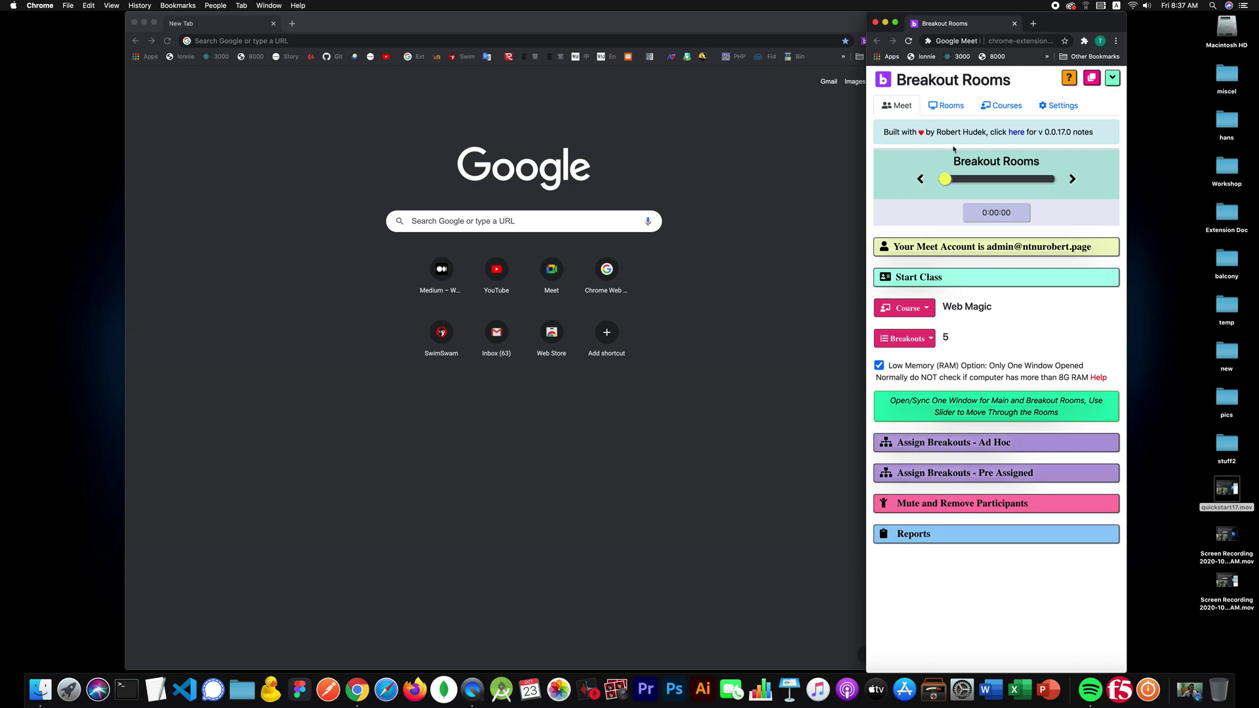
Check the Web Magic room list, then open the single window for main and breakout rooms and dismiss its Add others dialog.
left_click(946, 105)
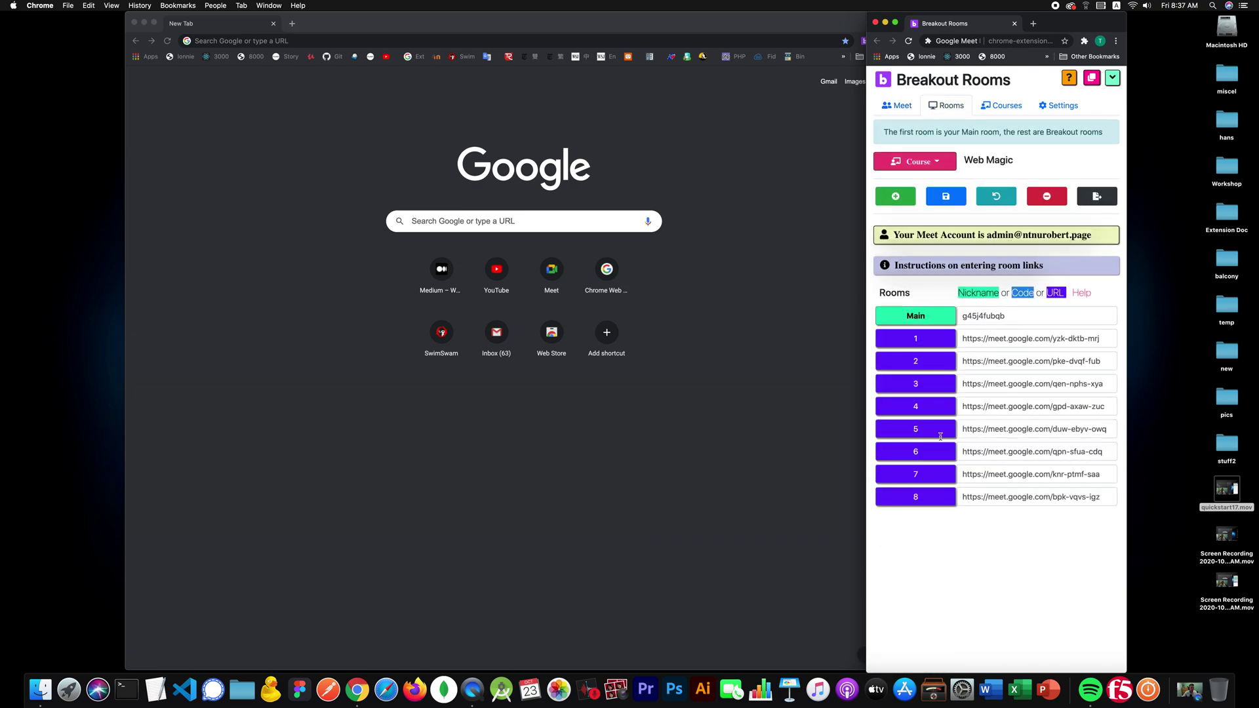
left_click(899, 106)
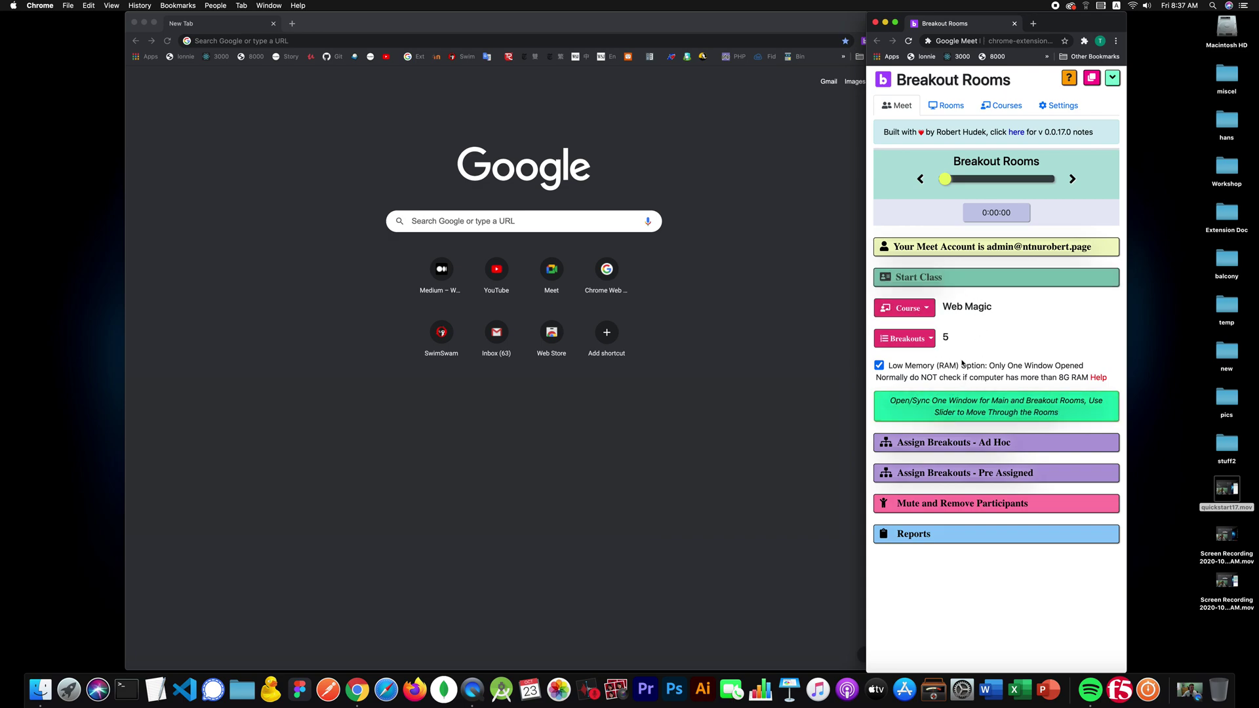
left_click(969, 409)
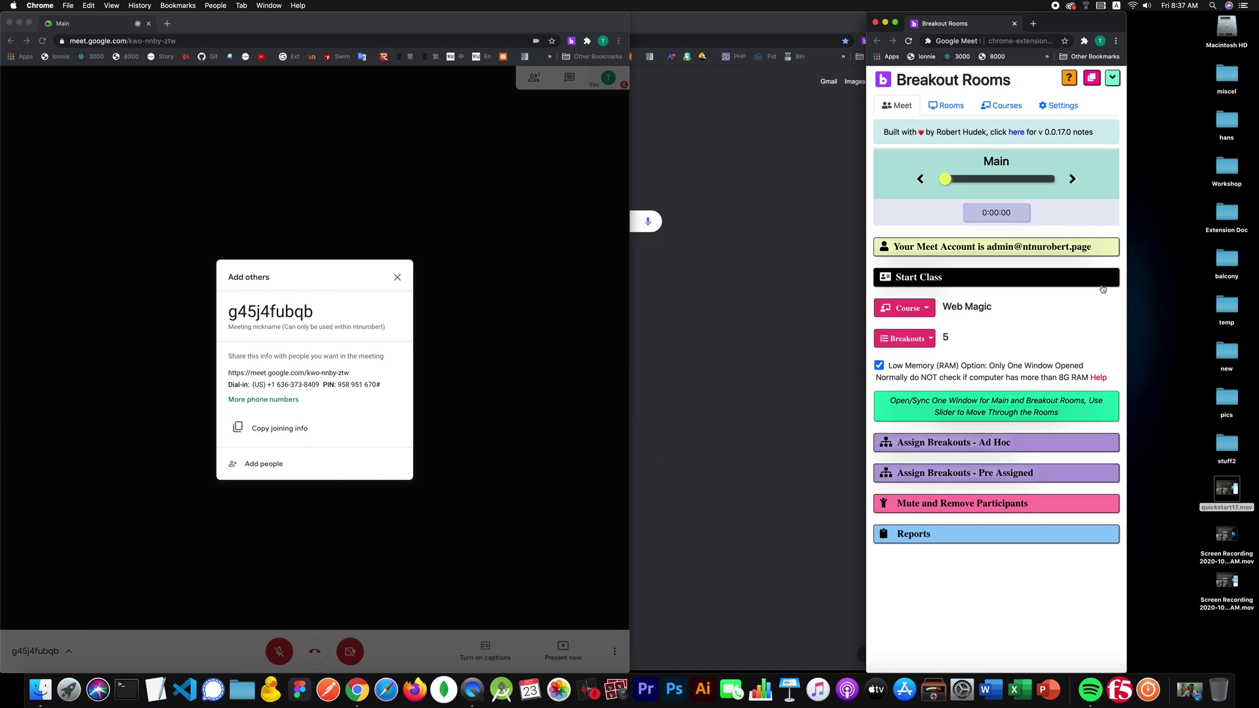
left_click(544, 337)
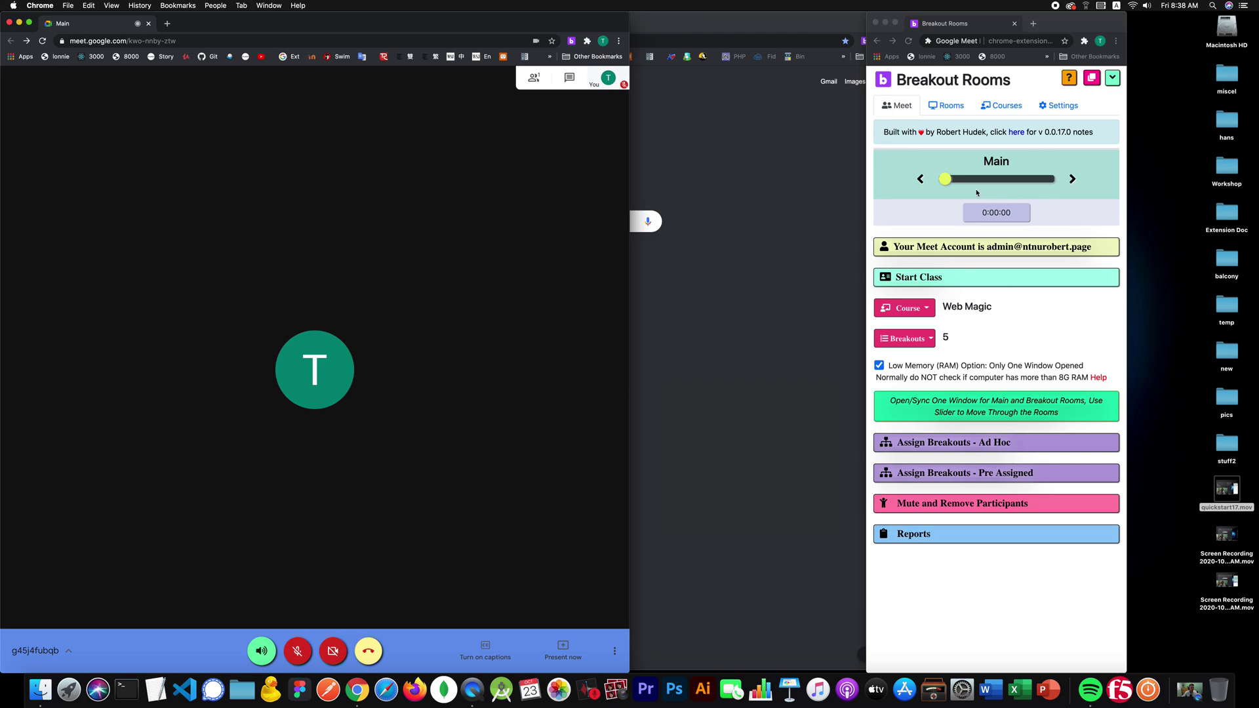
Switch the single meeting window to rooms 3, 4 and 1 in turn, and turn off the speaker in room 1.
left_click(1011, 182)
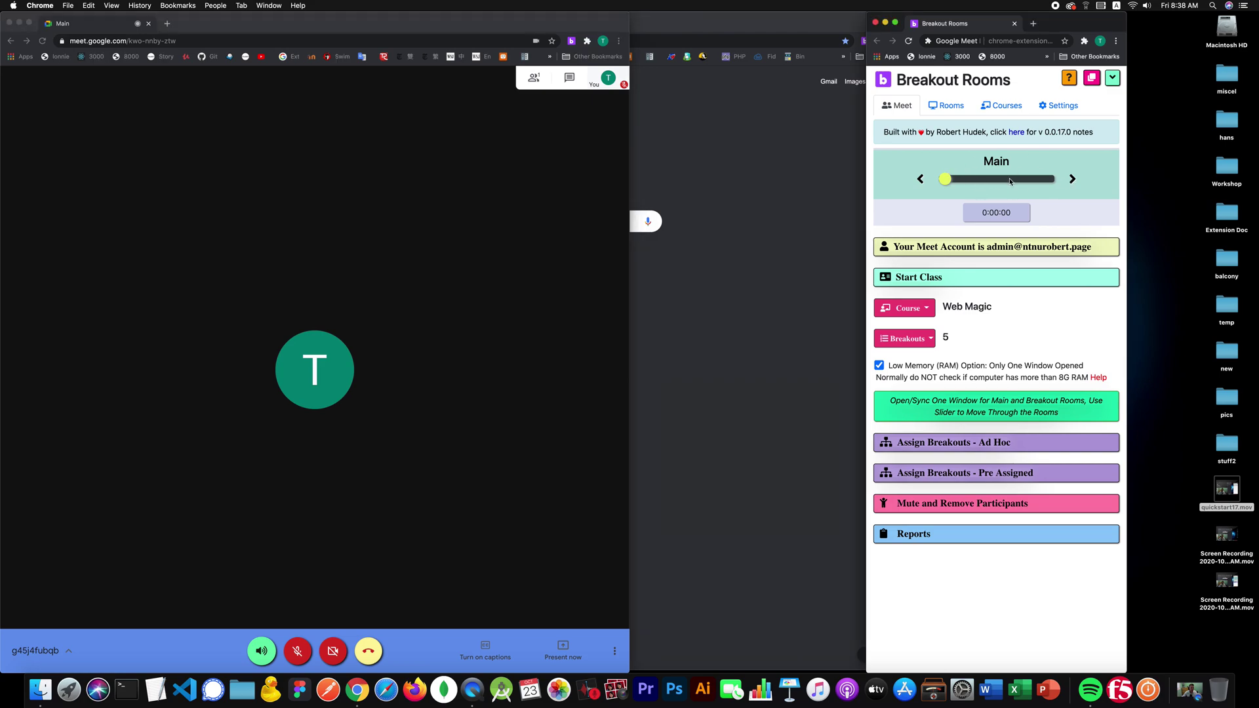
left_click(1011, 182)
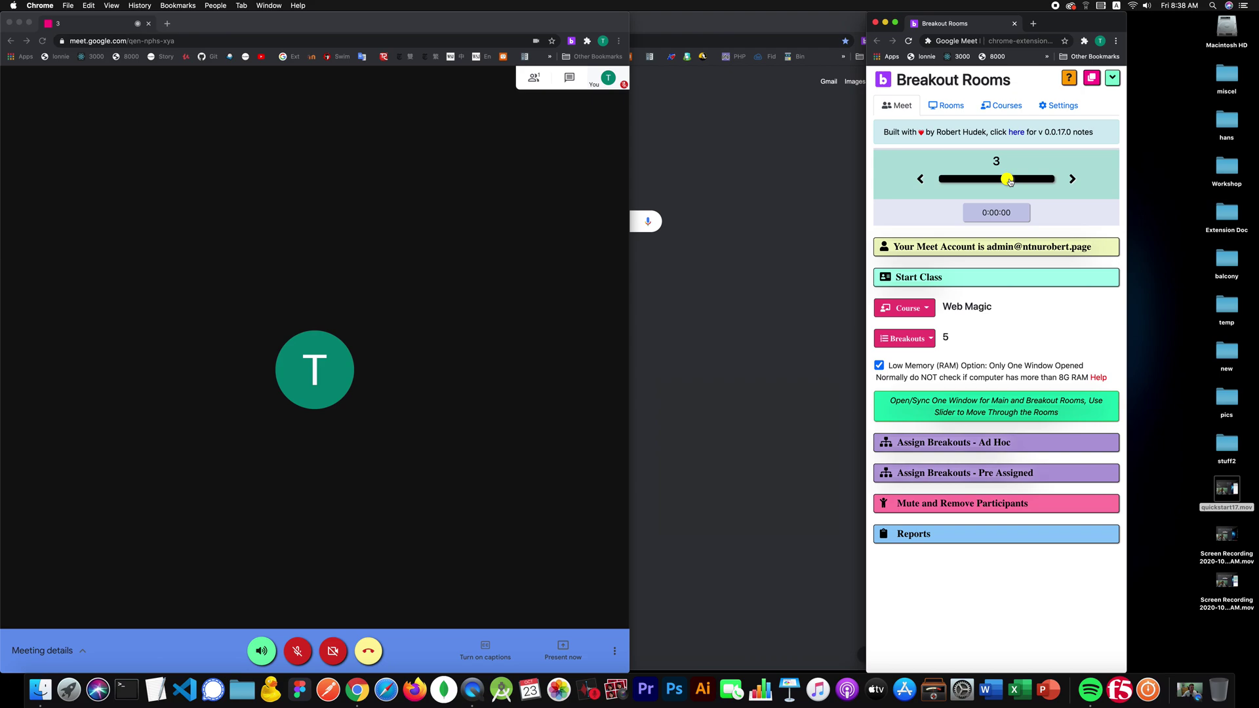
left_click(1073, 179)
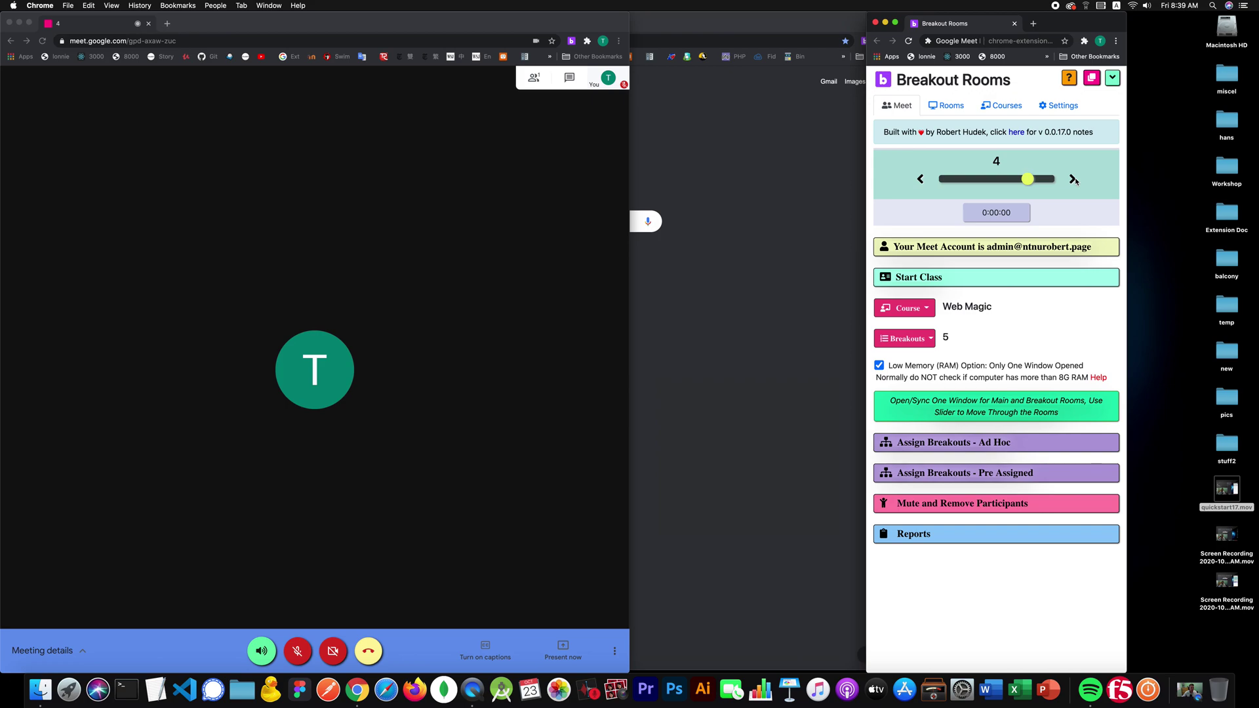
left_click(965, 179)
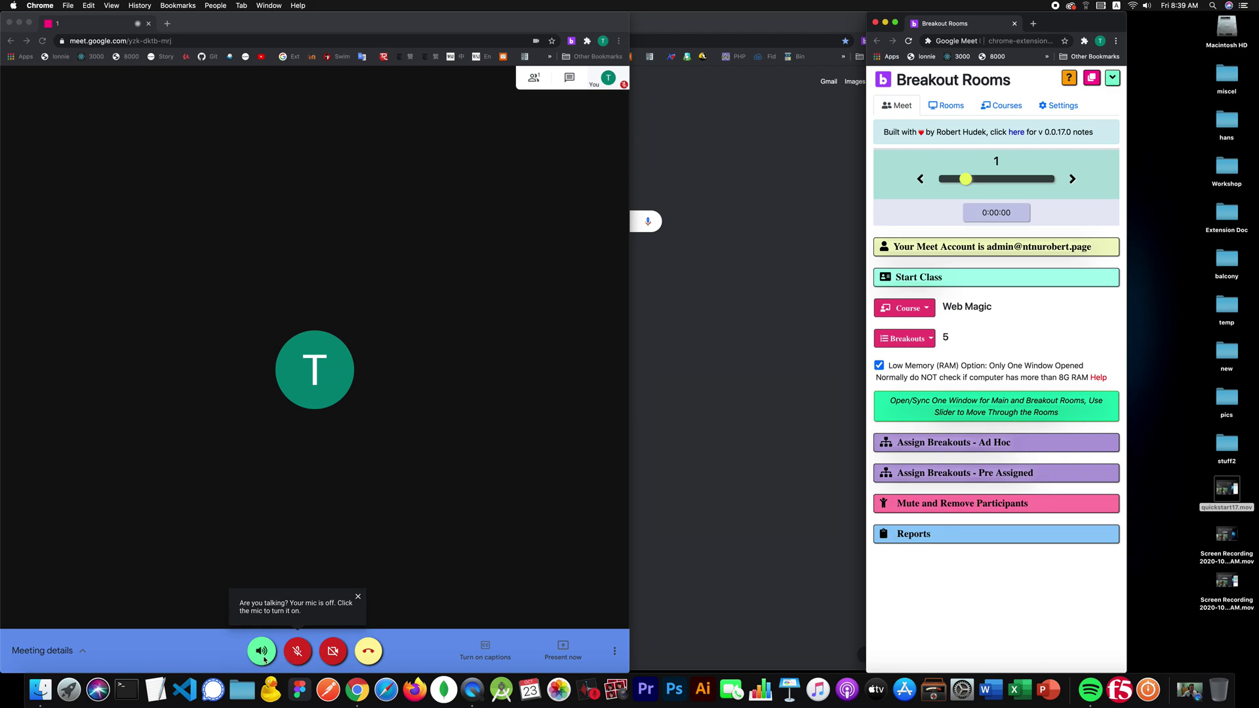
left_click(265, 659)
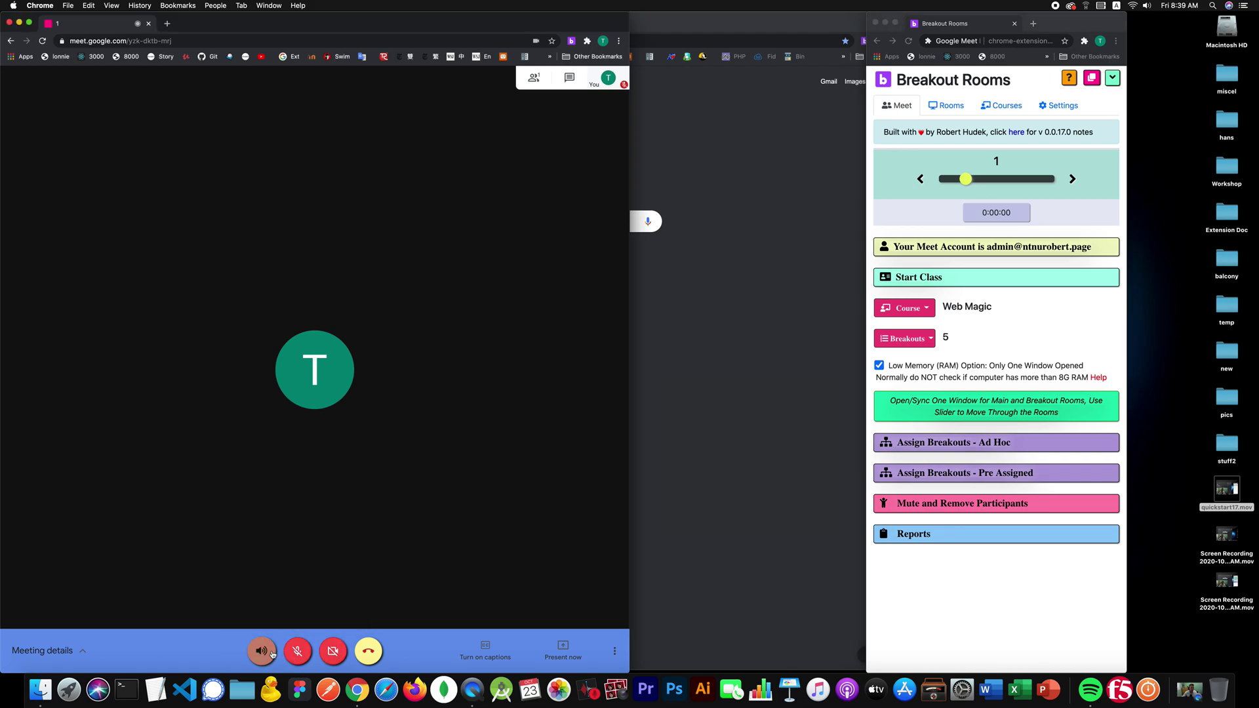
Turn on the speaker, microphone and camera in room 1, and turn the microphone and camera back off.
left_click(297, 651)
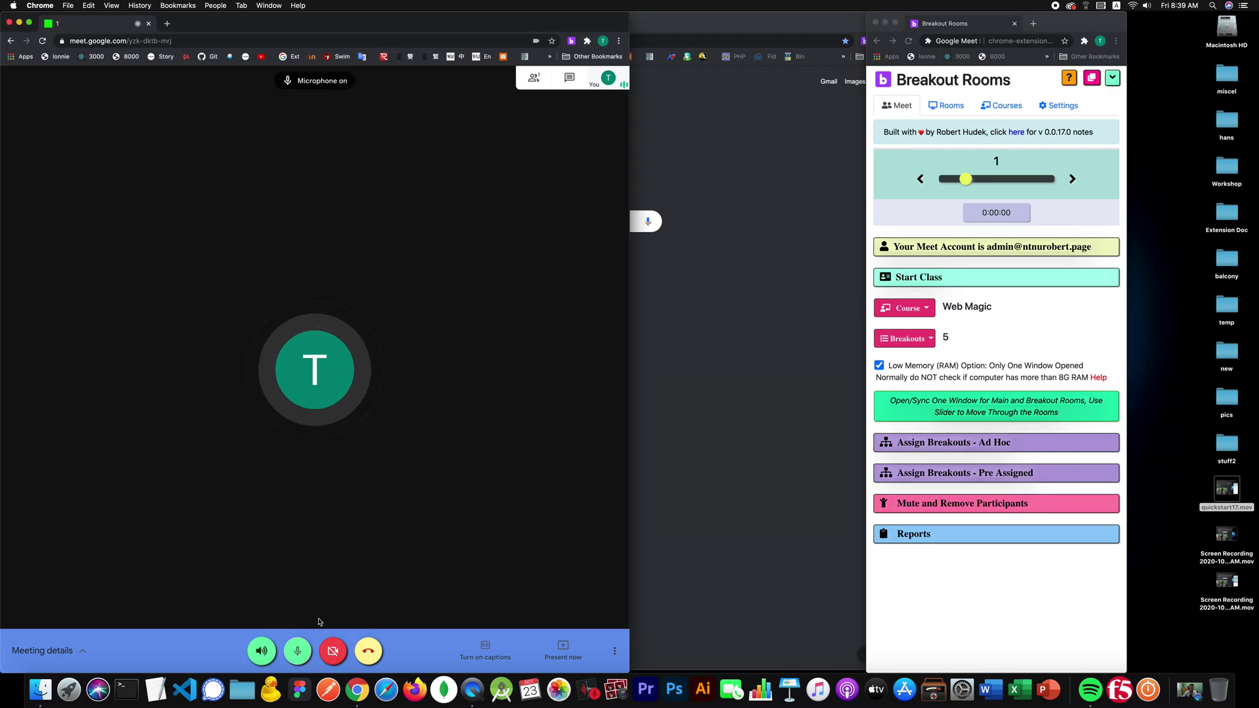
left_click(334, 652)
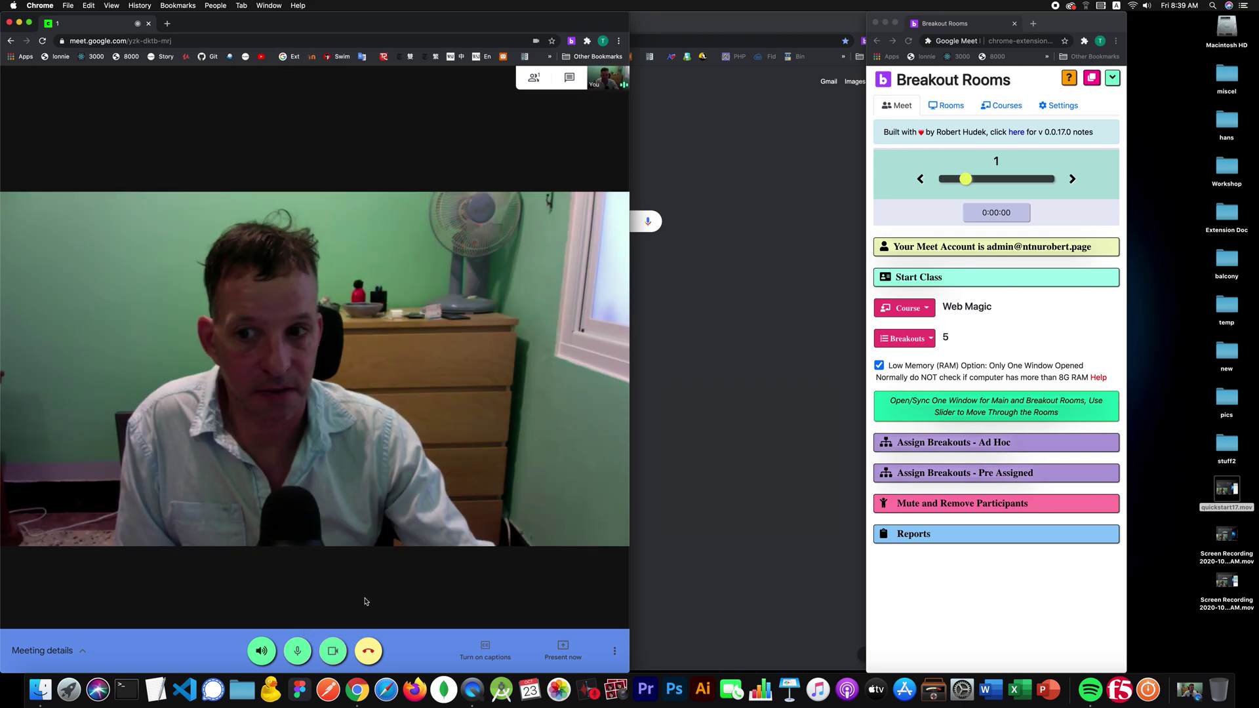
left_click(335, 650)
key("super+d")
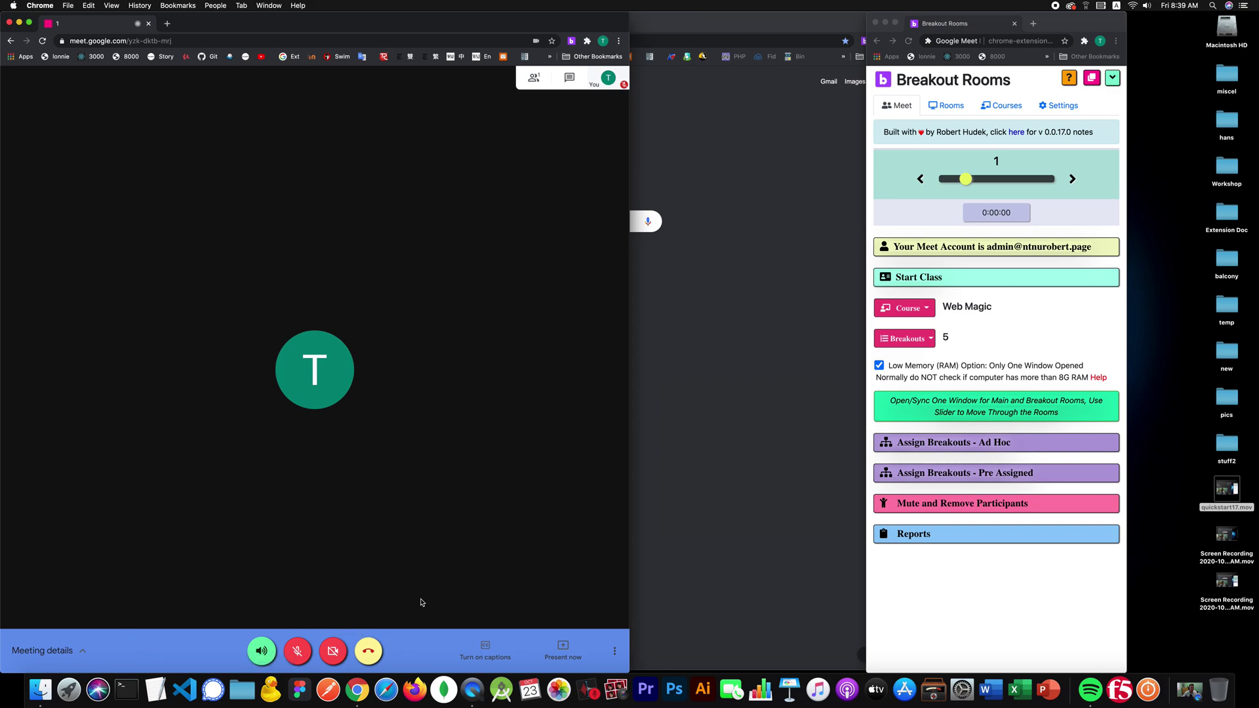
Review the available breakout room counts without changing the selection.
left_click(917, 340)
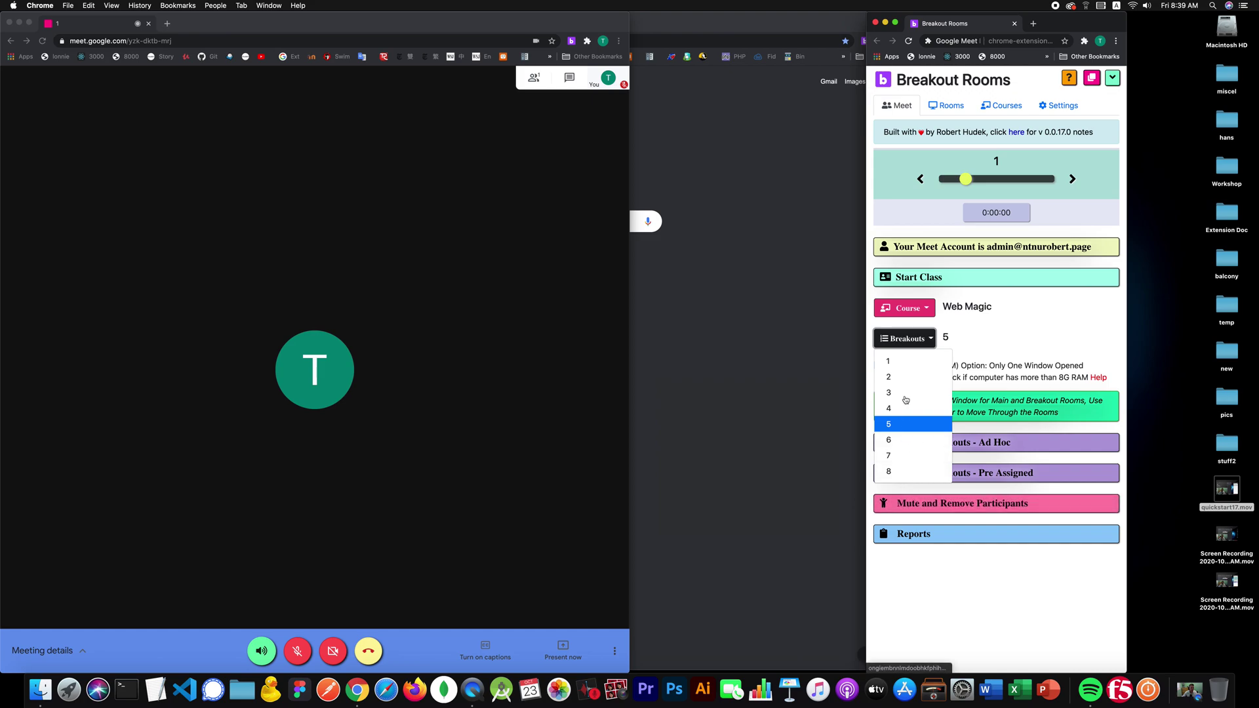
left_click(976, 345)
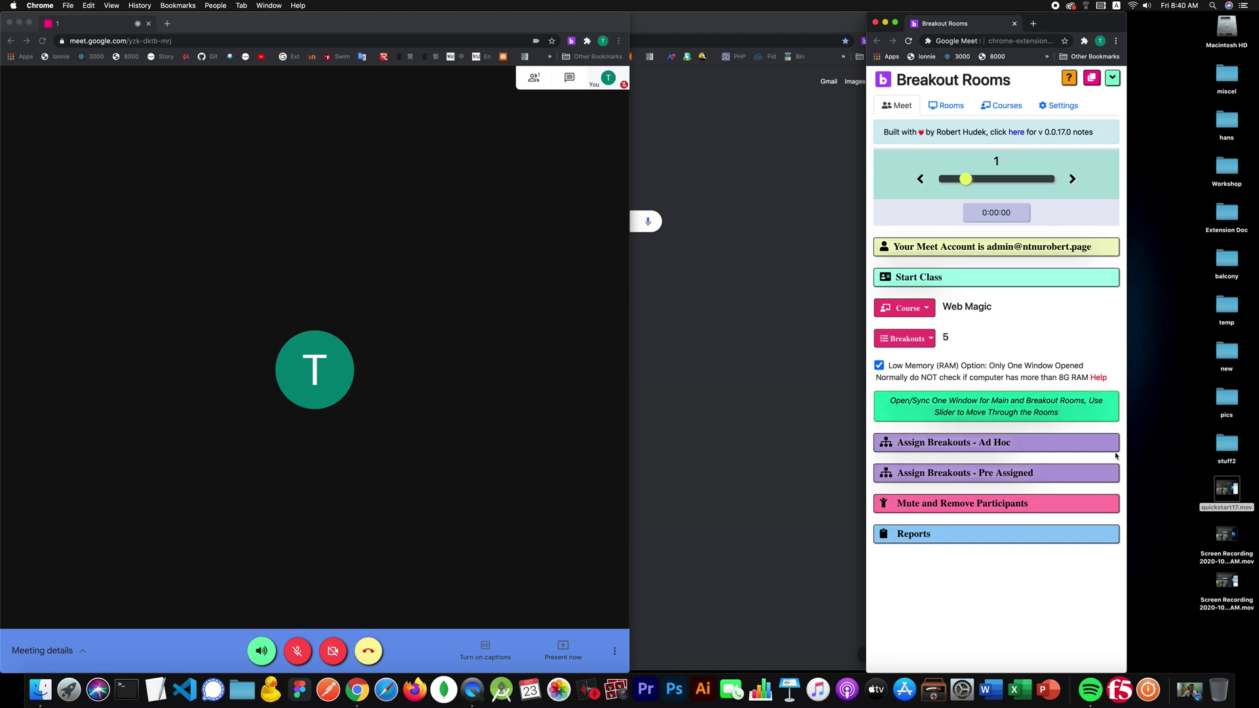
Switch the single meeting window to the Main room, copy its meeting link and join the call.
left_click(946, 186)
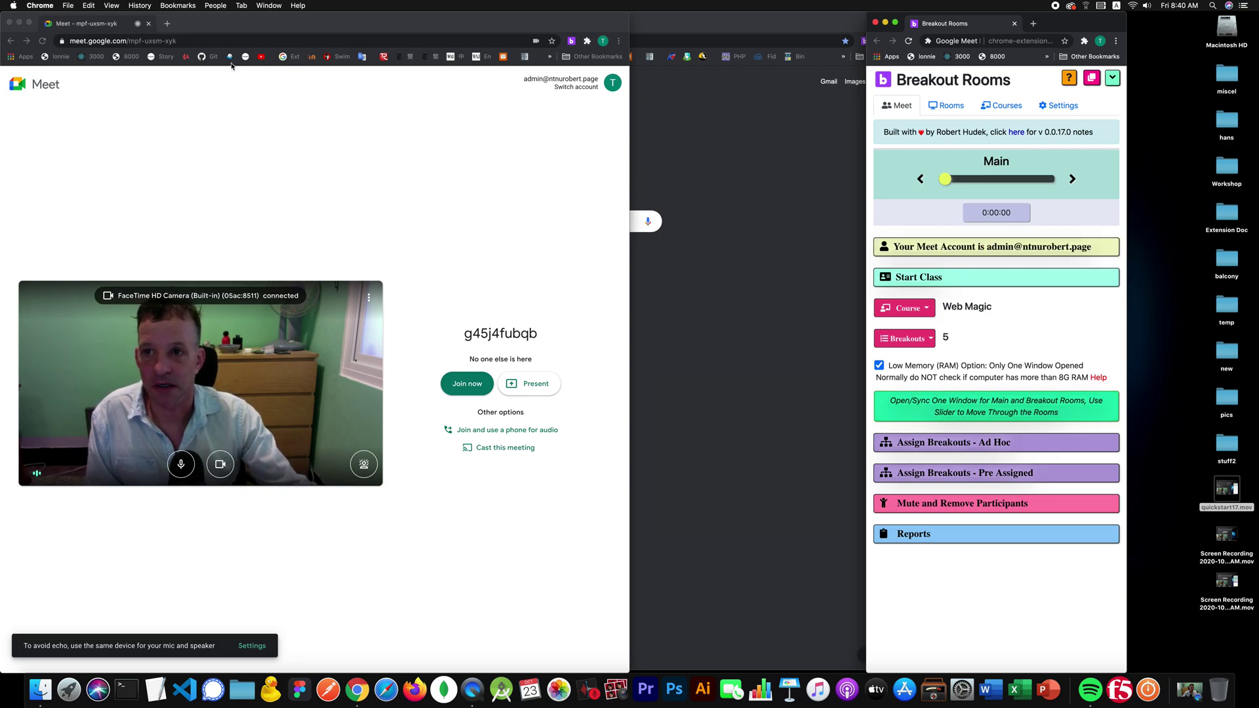
left_click(267, 42)
key("super+c")
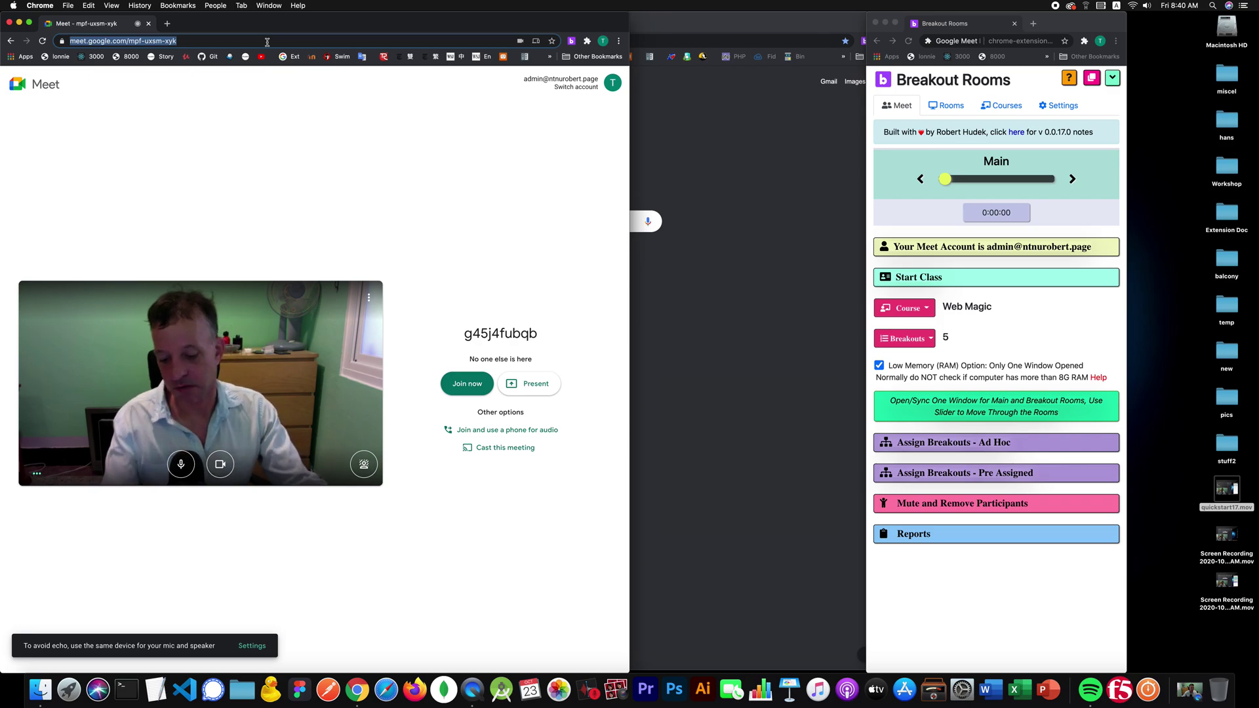
left_click(453, 386)
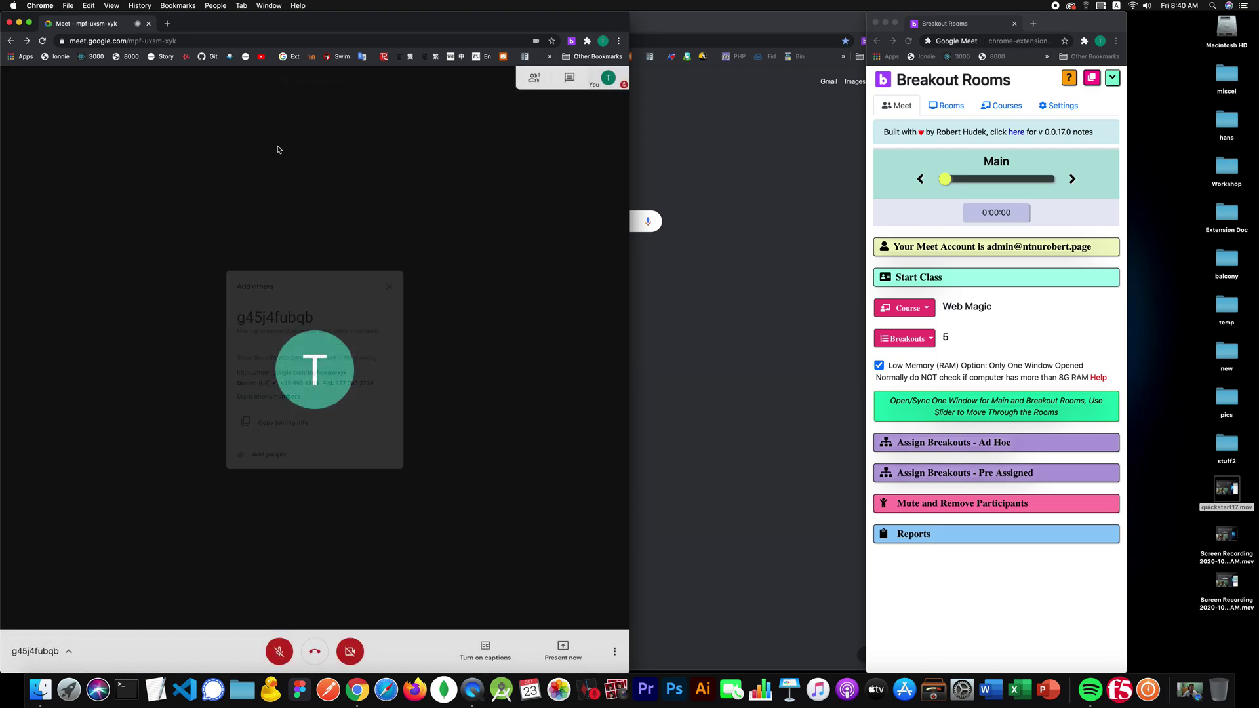
left_click(68, 5)
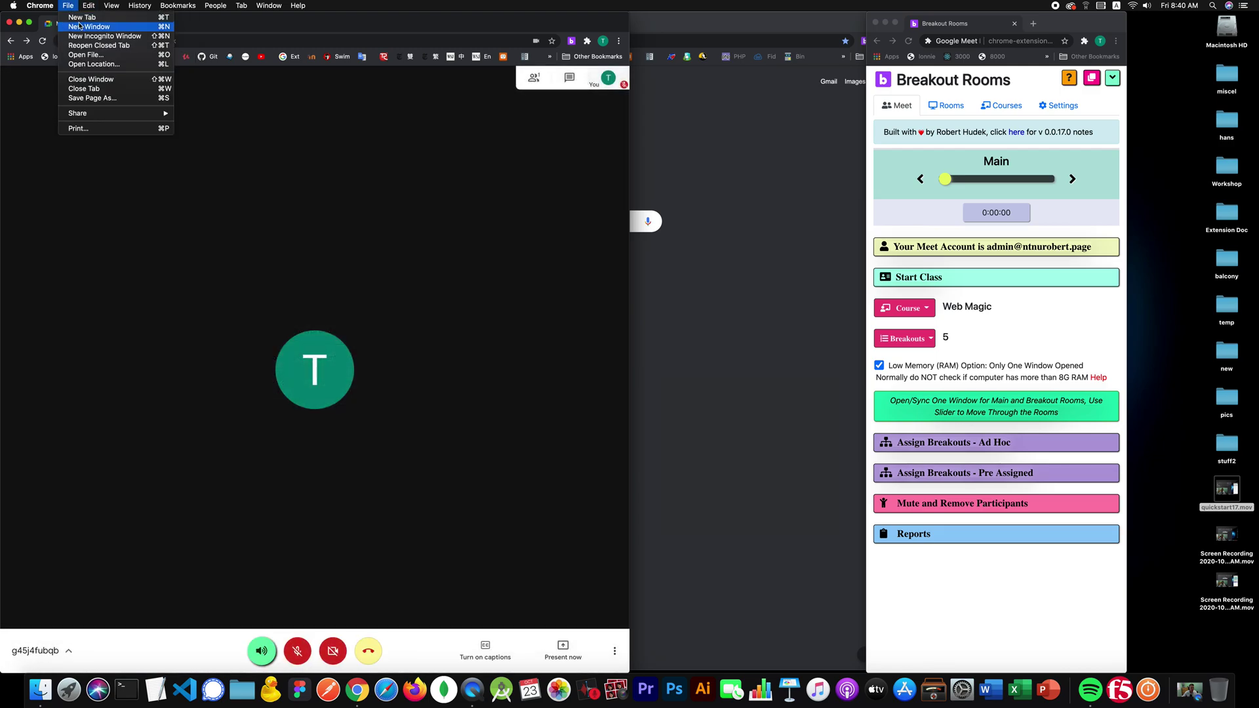
left_click(79, 26)
left_click(19, 27)
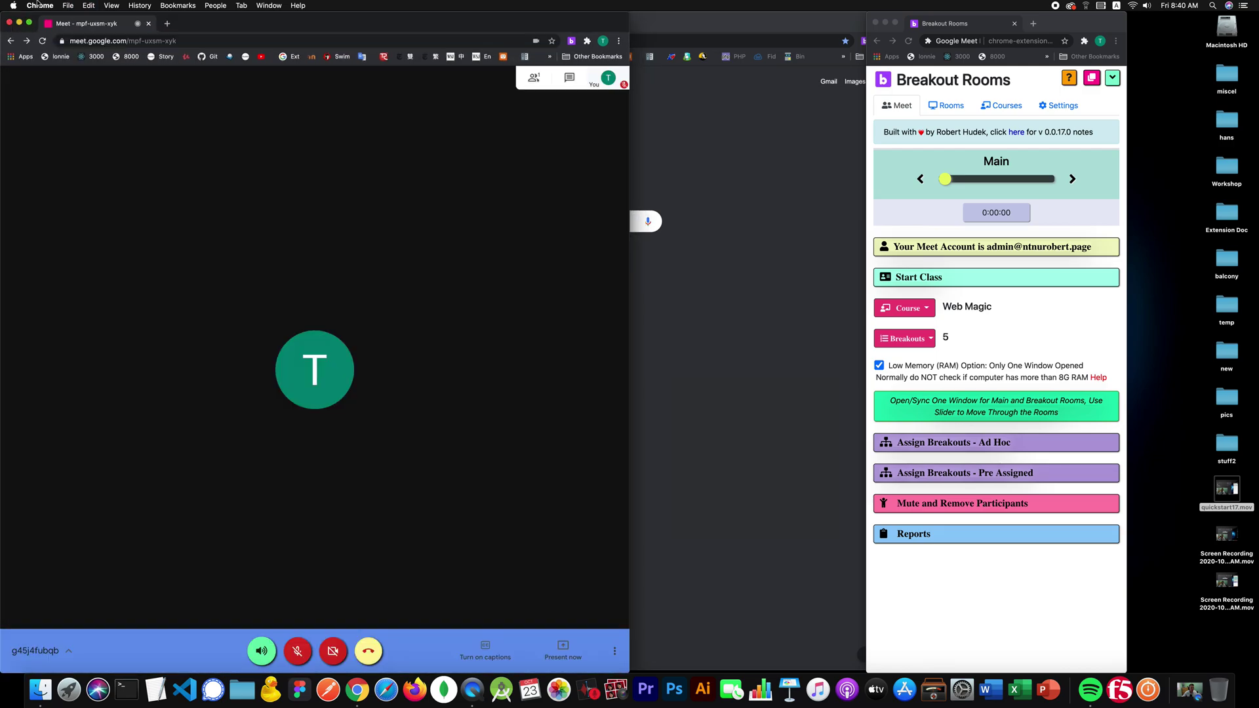
Open the copied Main room link in an incognito window, allow camera and microphone access, and turn both off.
left_click(68, 5)
left_click(79, 38)
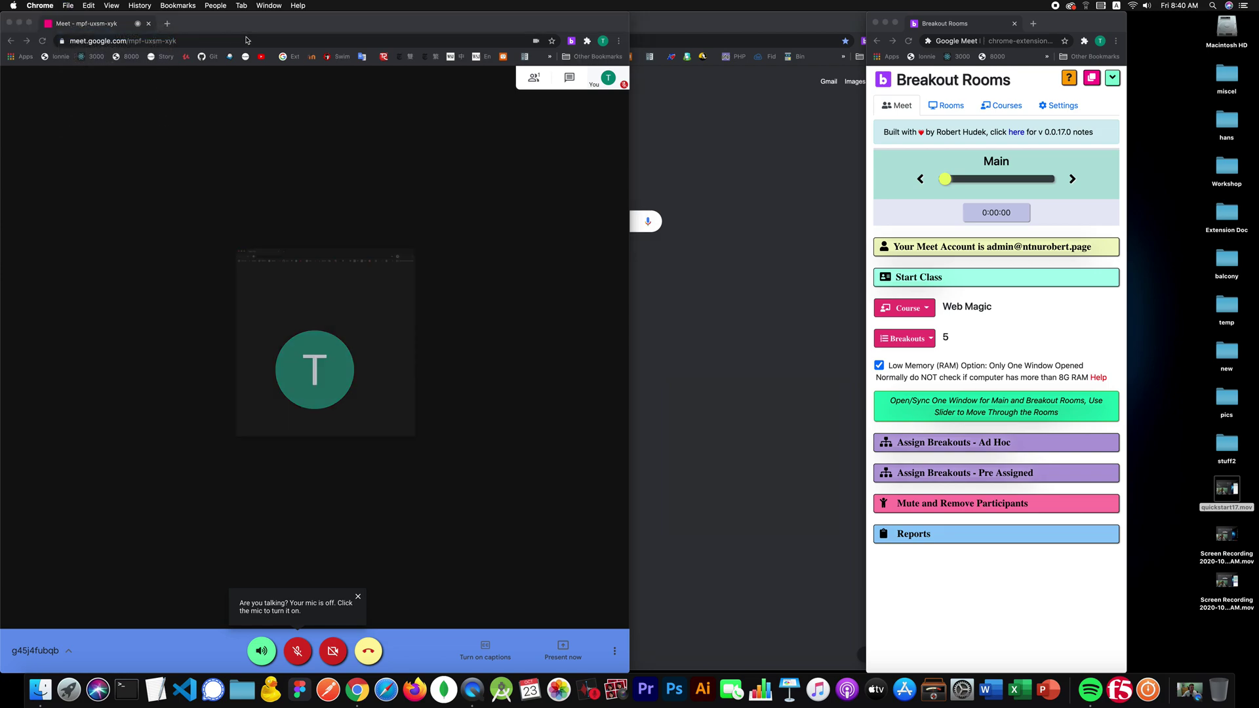
key("super+v")
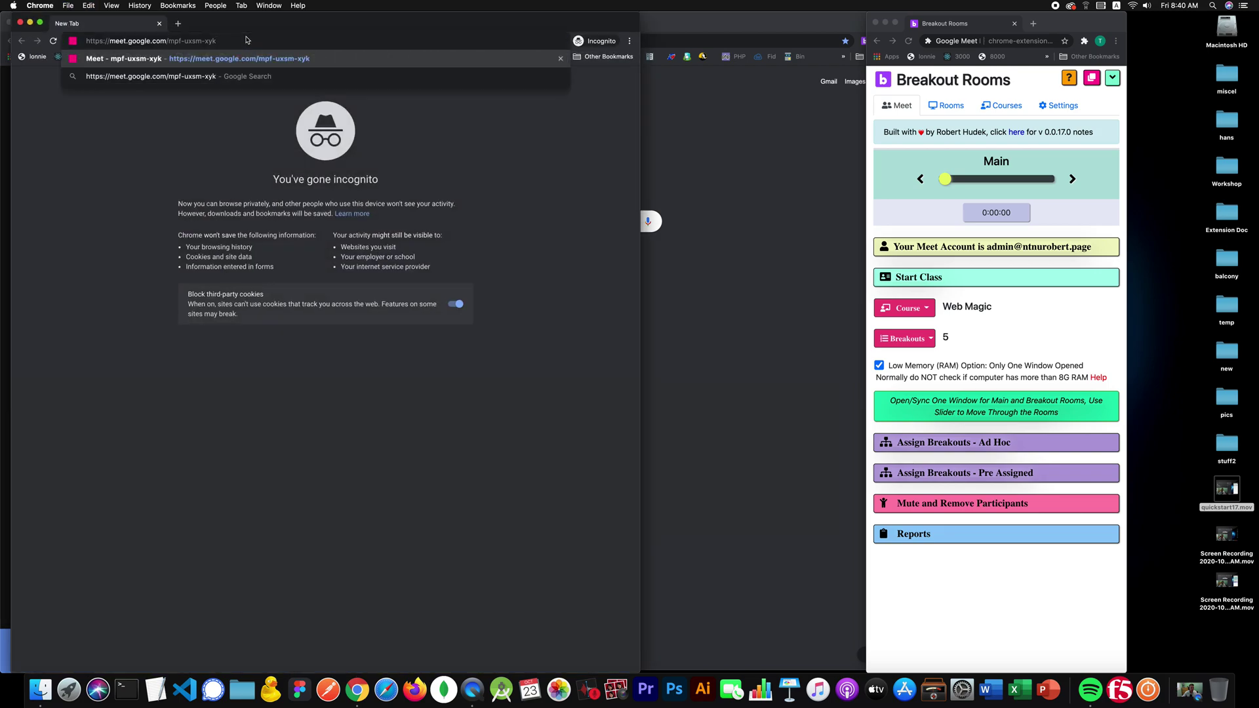
key("Return")
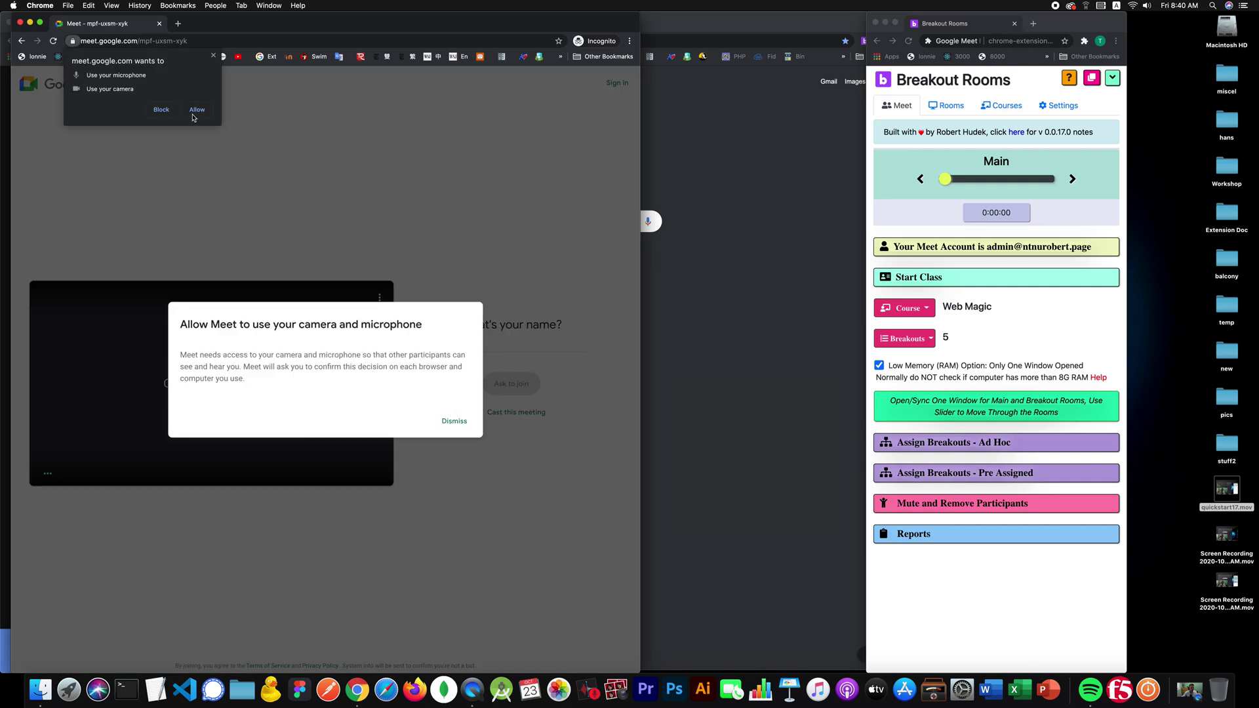
left_click(192, 113)
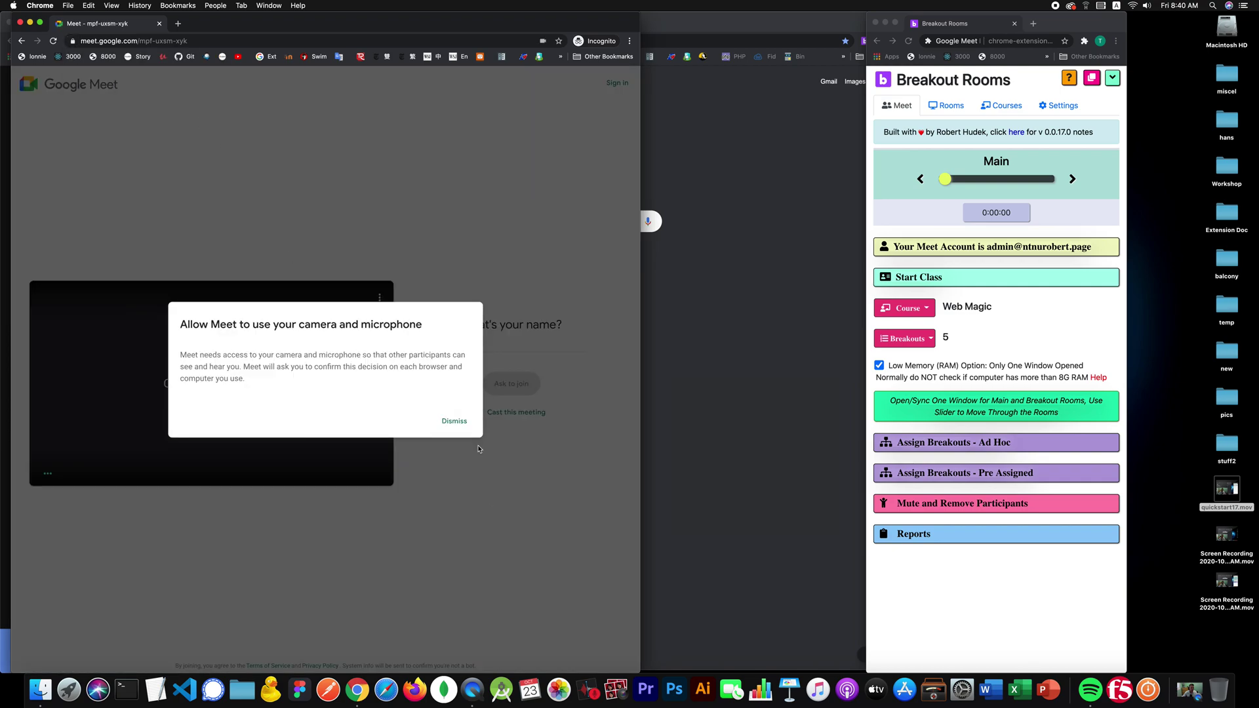
left_click(222, 470)
left_click(191, 464)
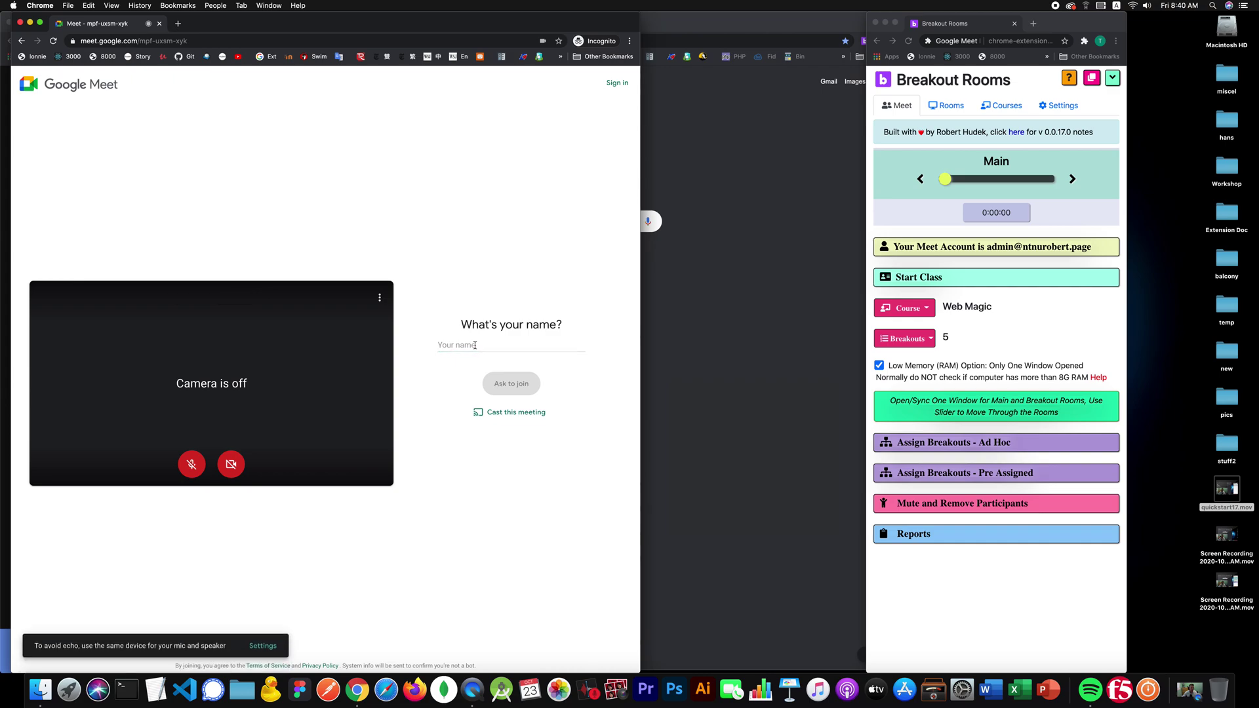
Enter the guest's name and ask to join, minimize the incognito window, and admit the guest to the Main room.
left_click(475, 345)
type("John")
key("Return")
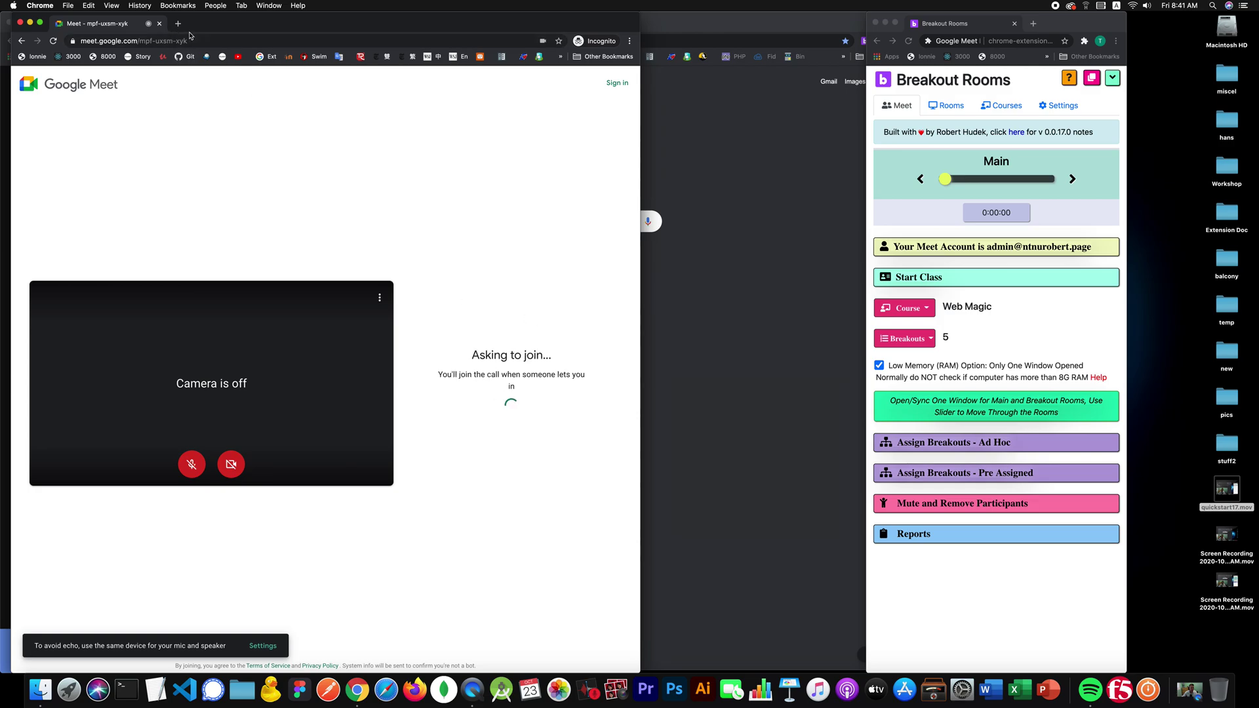
left_click(31, 23)
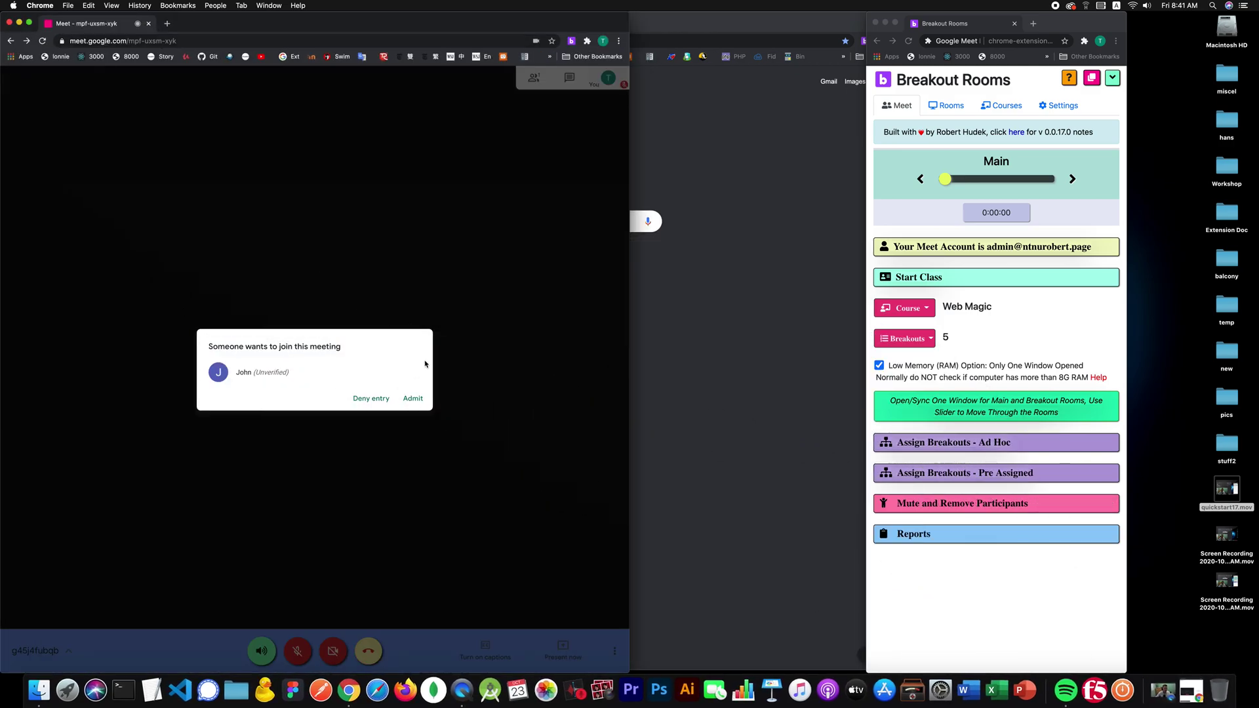
left_click(412, 399)
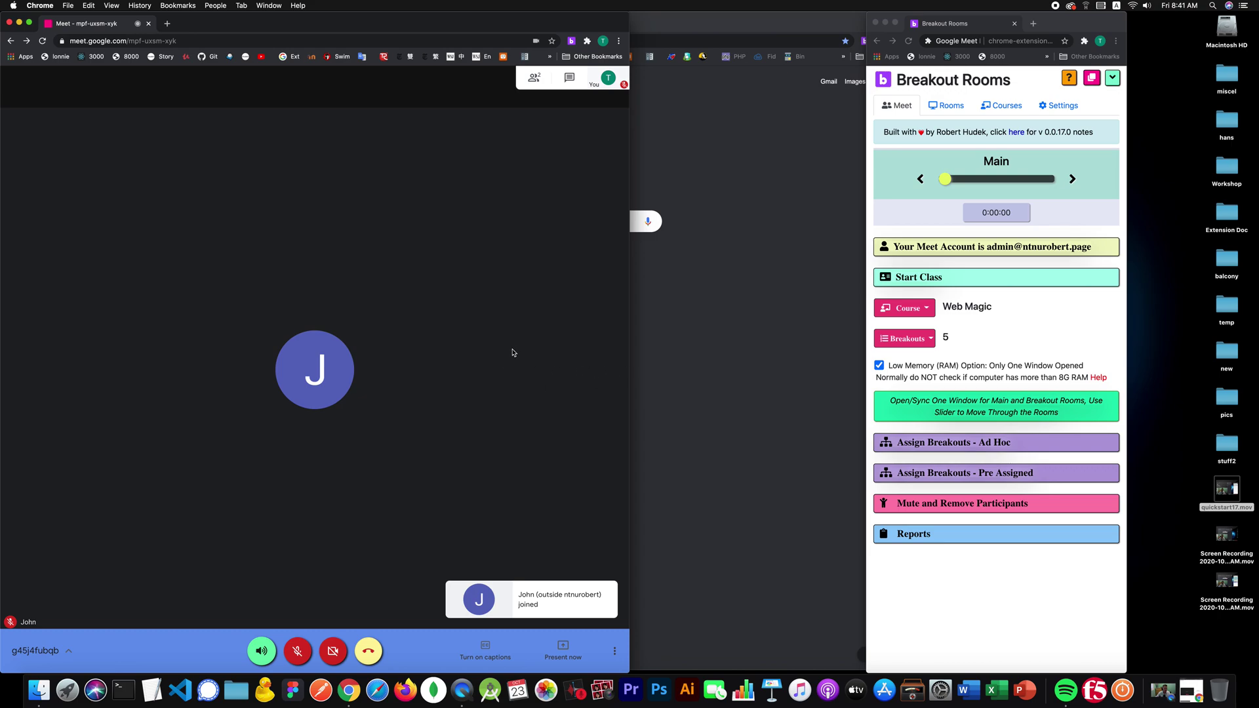
Check the Assign Breakouts - Ad Hoc section for students, collapse it, and look at the Rooms settings before returning to Meet.
left_click(982, 442)
scroll(984, 446, "down", 5)
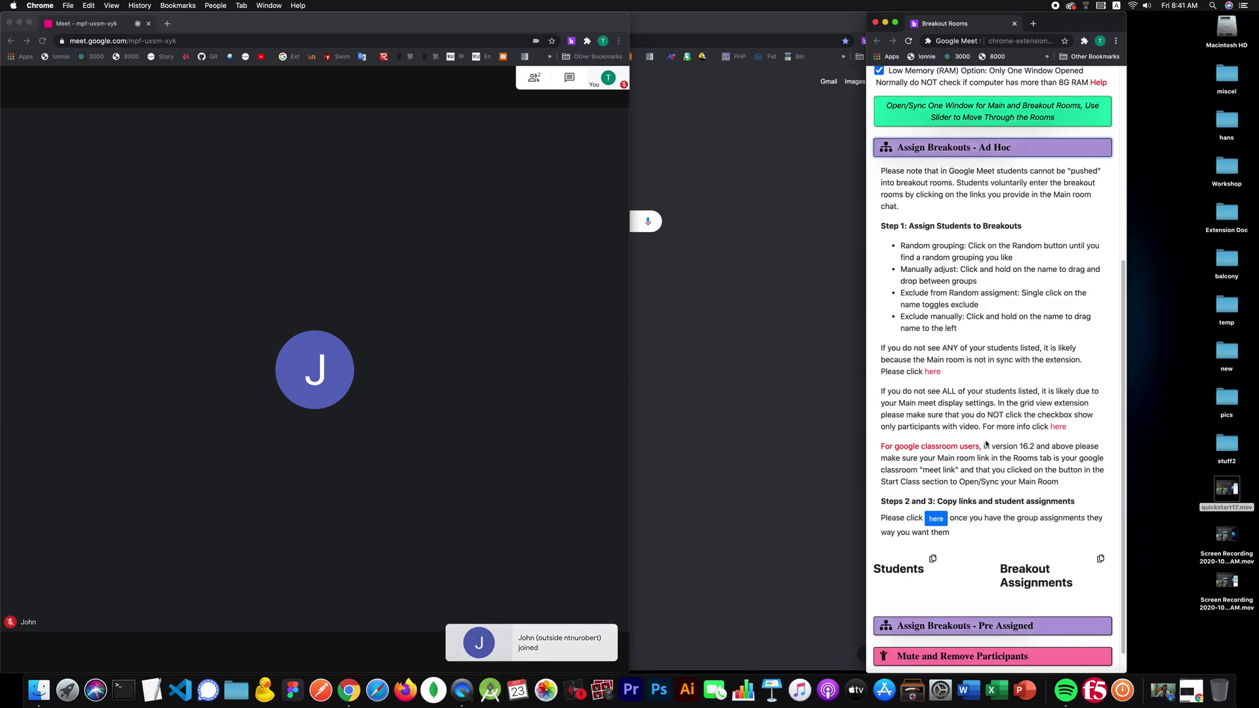
scroll(940, 369, "up", 5)
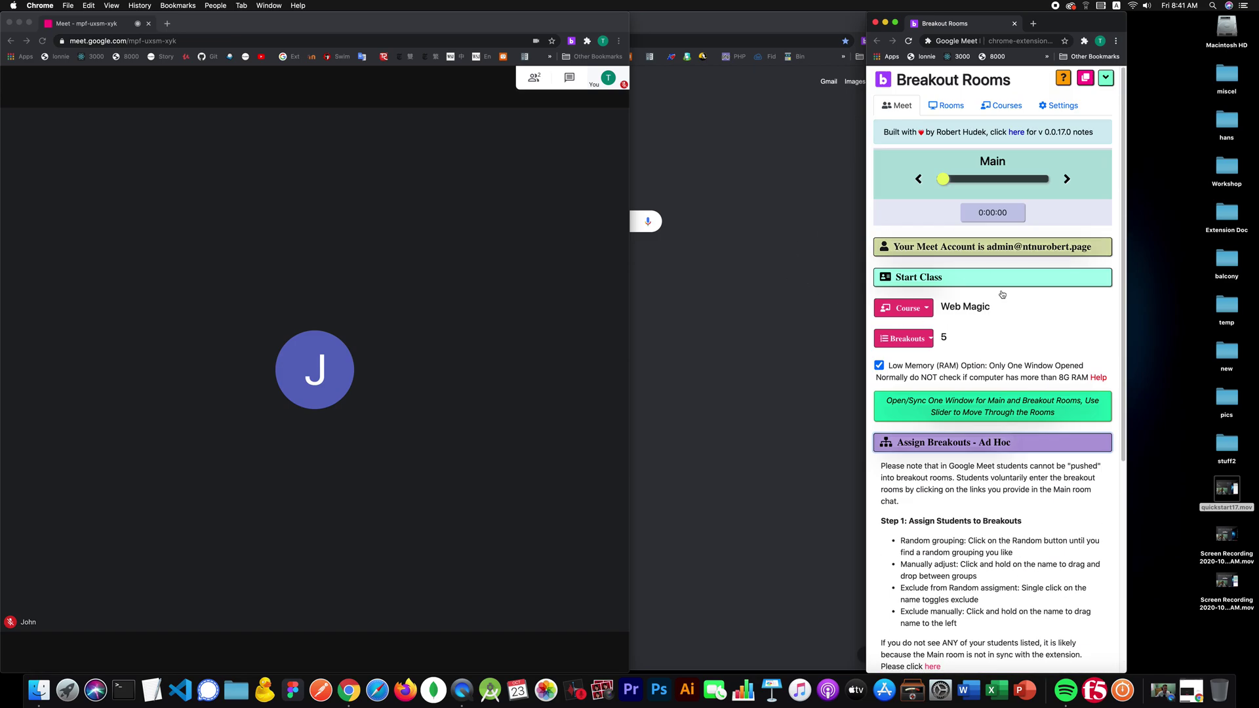
left_click(981, 450)
left_click(957, 446)
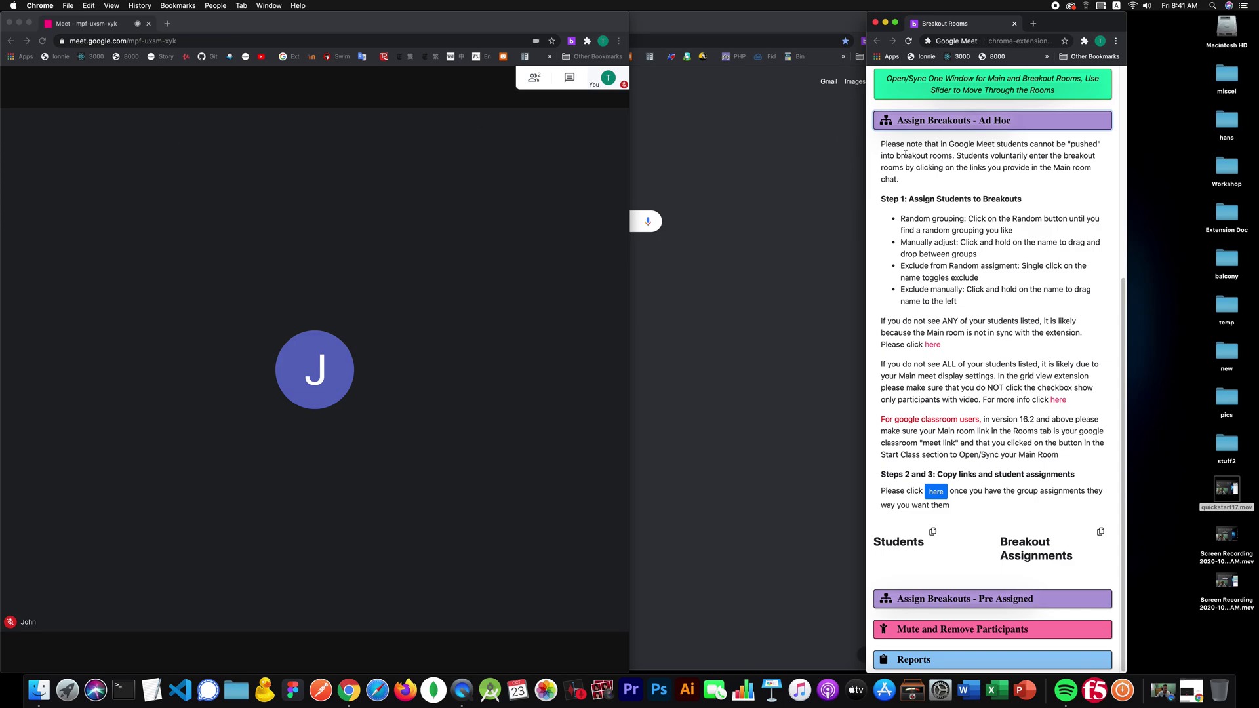
scroll(970, 251, "up", 4)
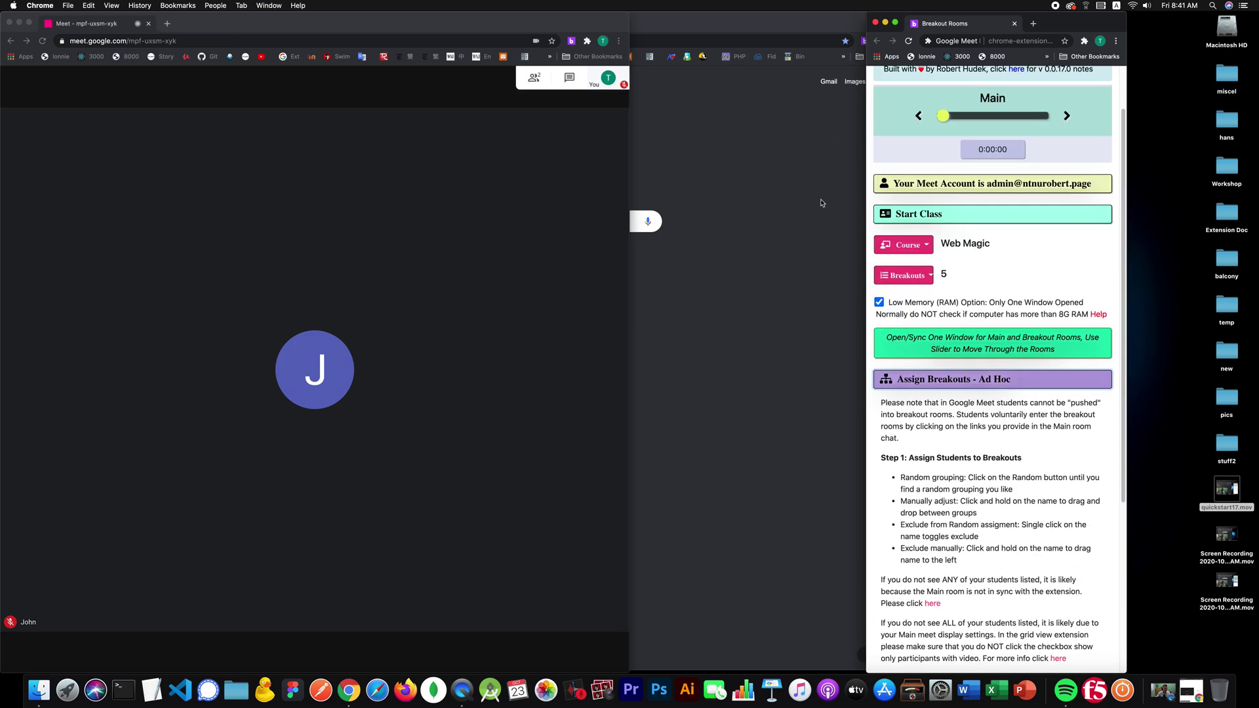
left_click(941, 379)
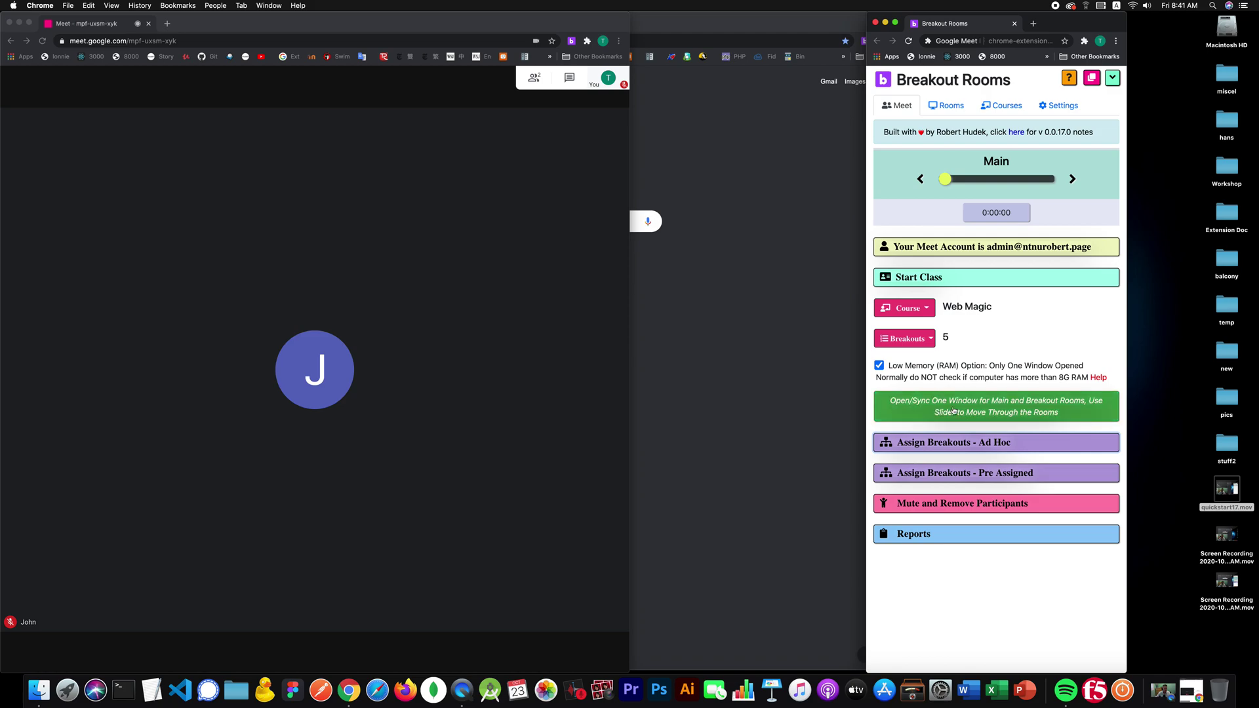
left_click(956, 111)
left_click(887, 105)
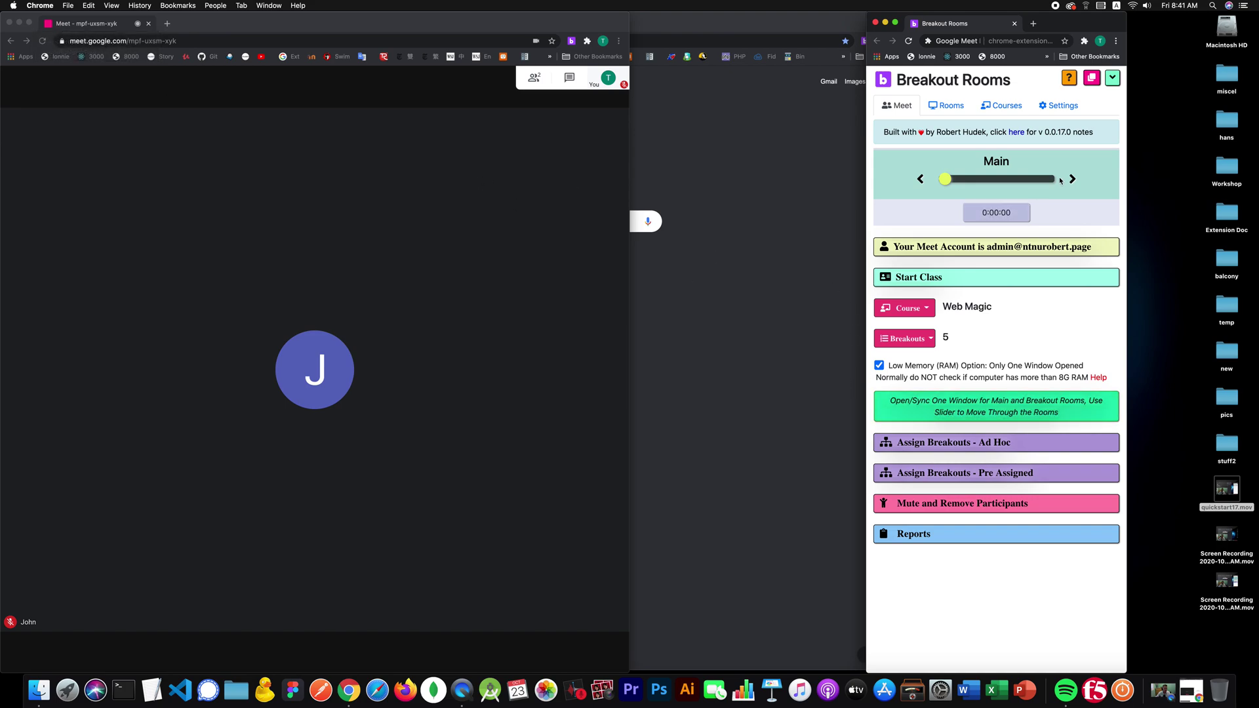
Switch the Low Memory (RAM) option off and on again, and sync the single window with the Main room.
left_click(879, 365)
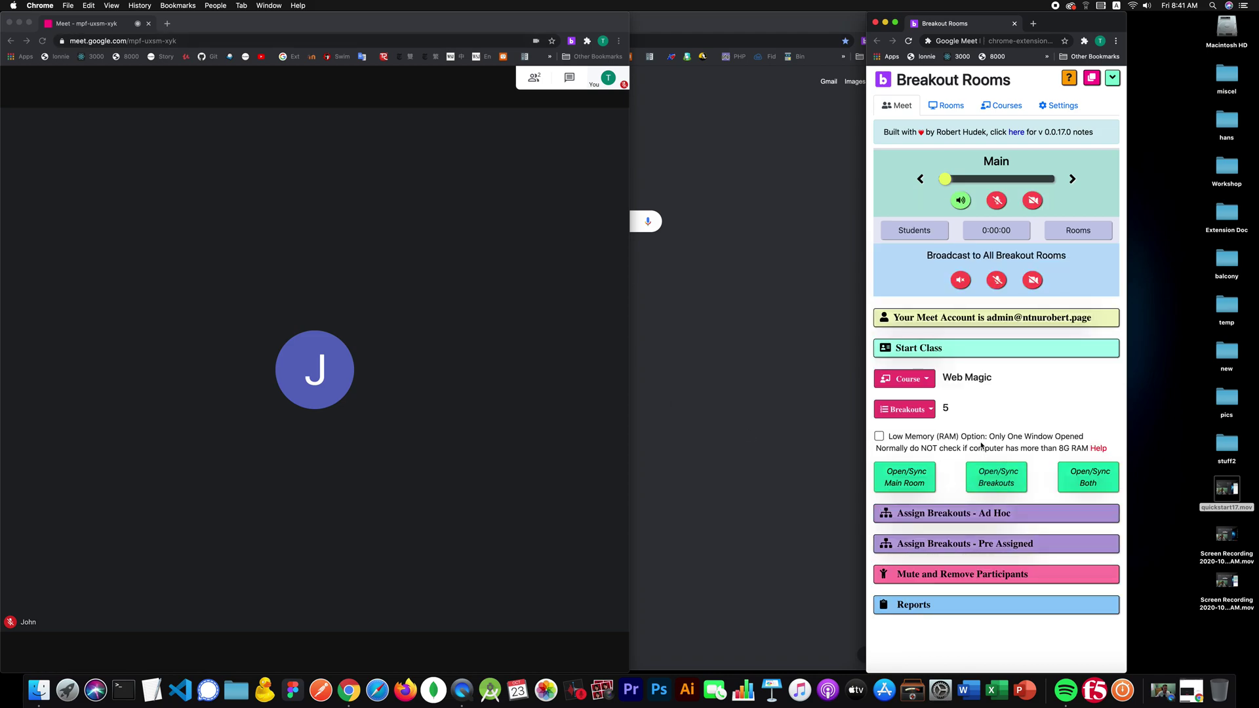
left_click(924, 437)
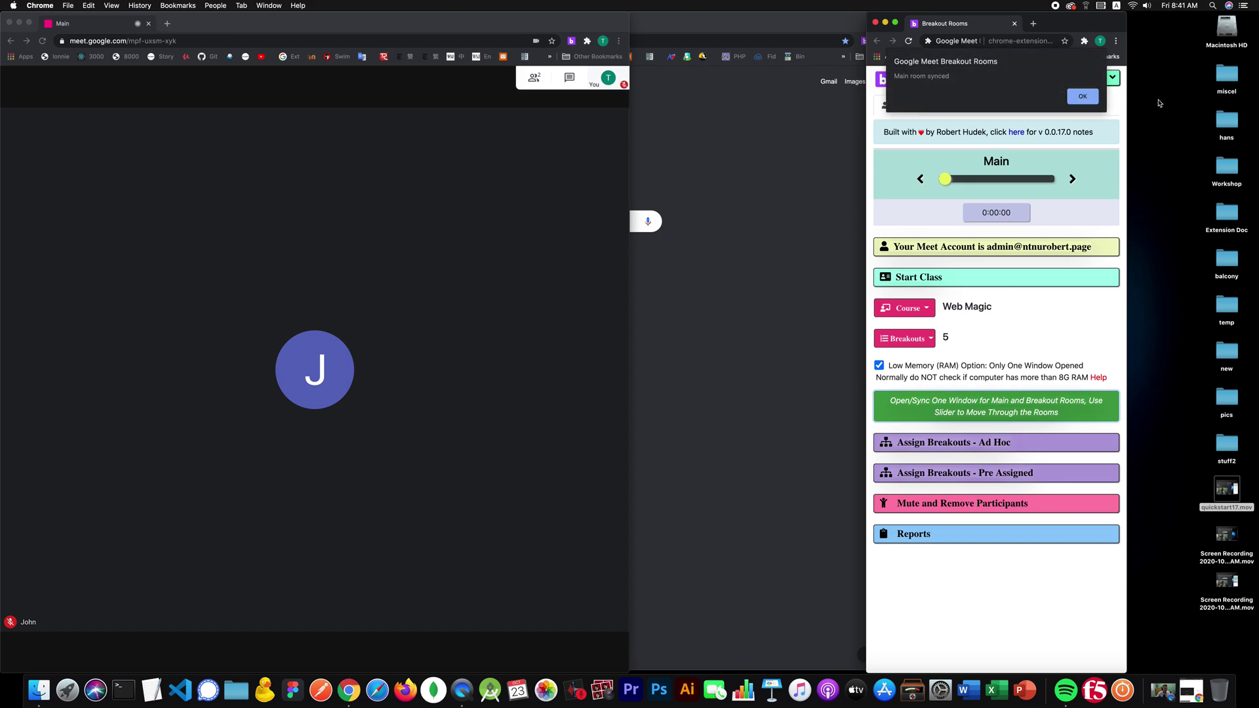
left_click(1090, 100)
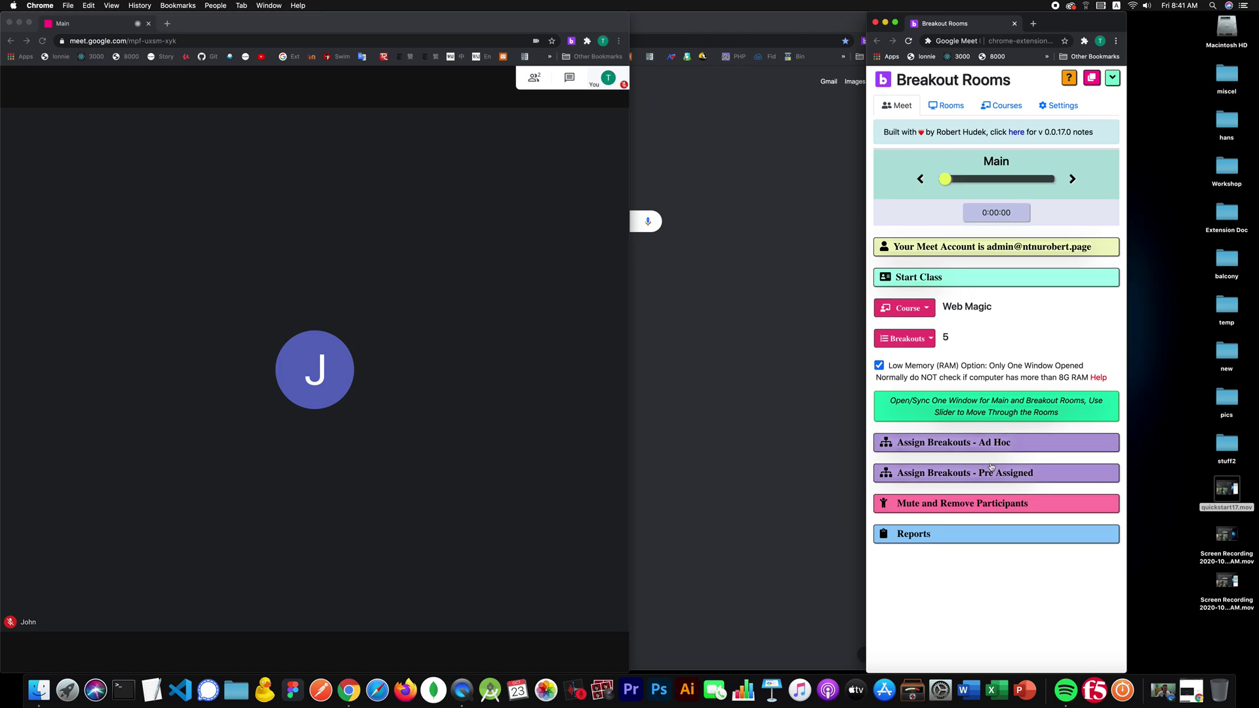
Expand Assign Breakouts - Ad Hoc and try moving the student listed under breakout room 1.
left_click(949, 447)
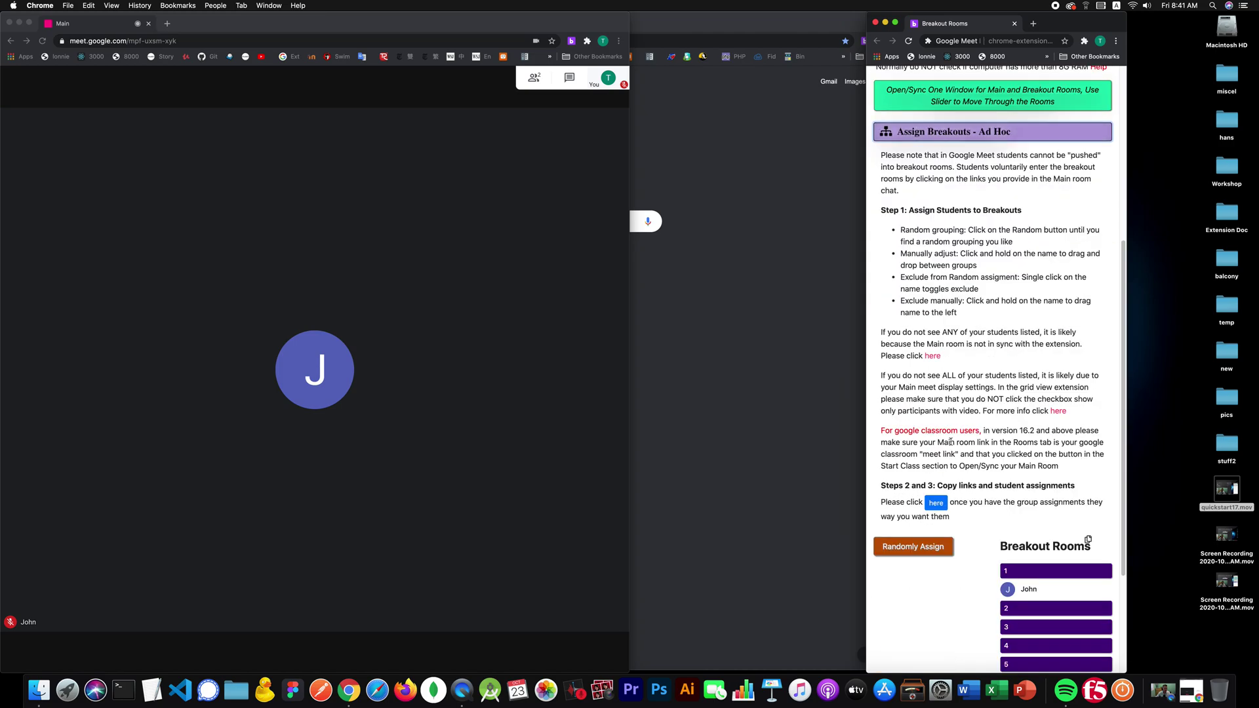
scroll(951, 442, "down", 5)
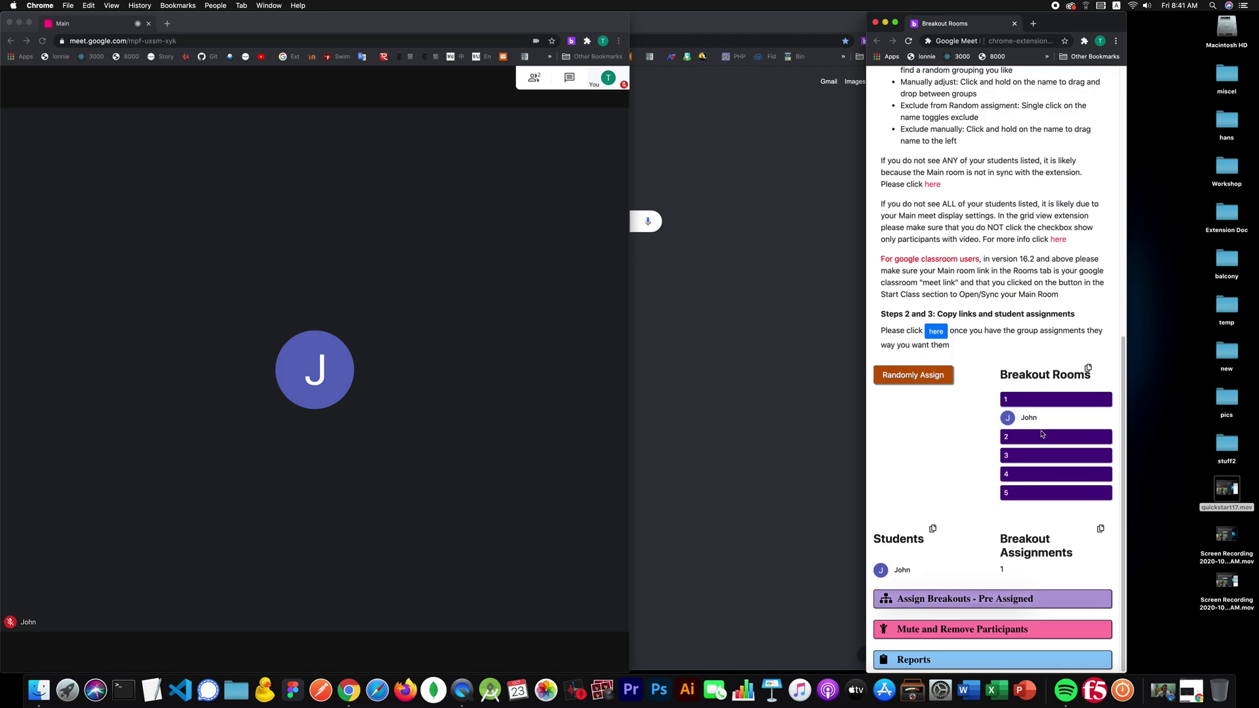
mouse_move(1029, 418)
left_mouse_down()
mouse_move(1052, 490)
mouse_move(1042, 419)
left_mouse_up()
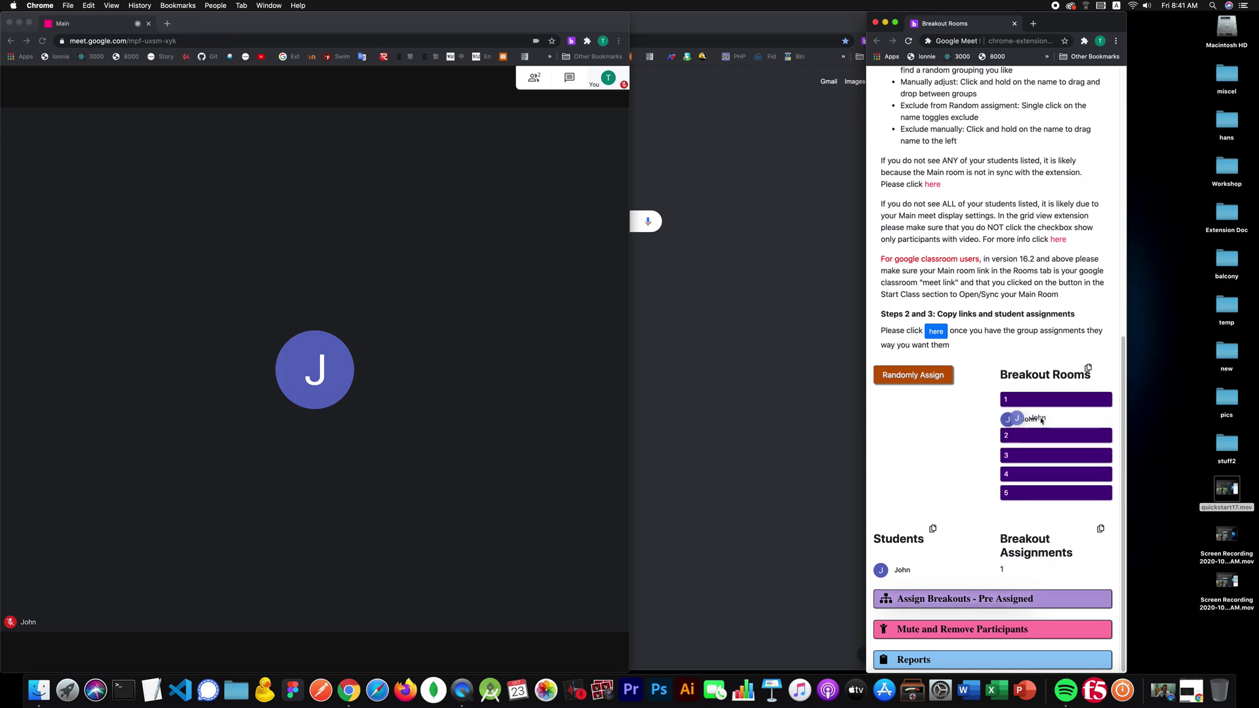
scroll(937, 420, "up", 15)
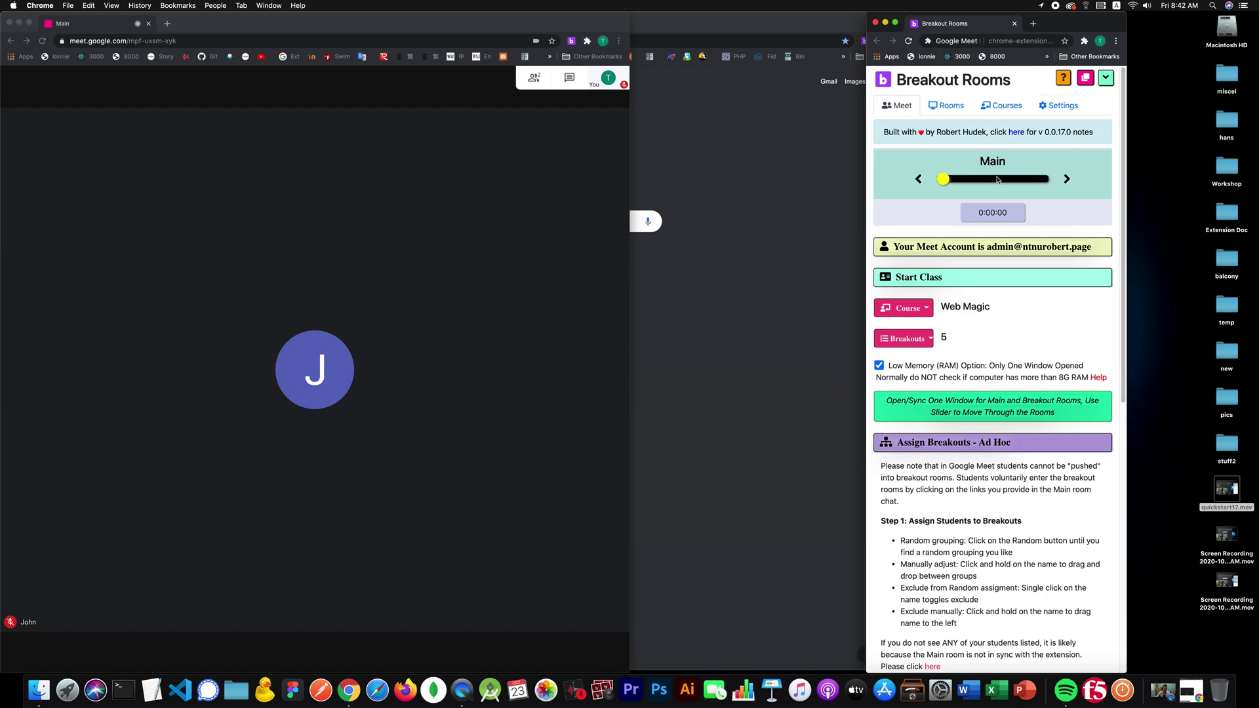
Visit breakout rooms 2 and 5 in the single meeting window and return to the Main room.
left_click(977, 182)
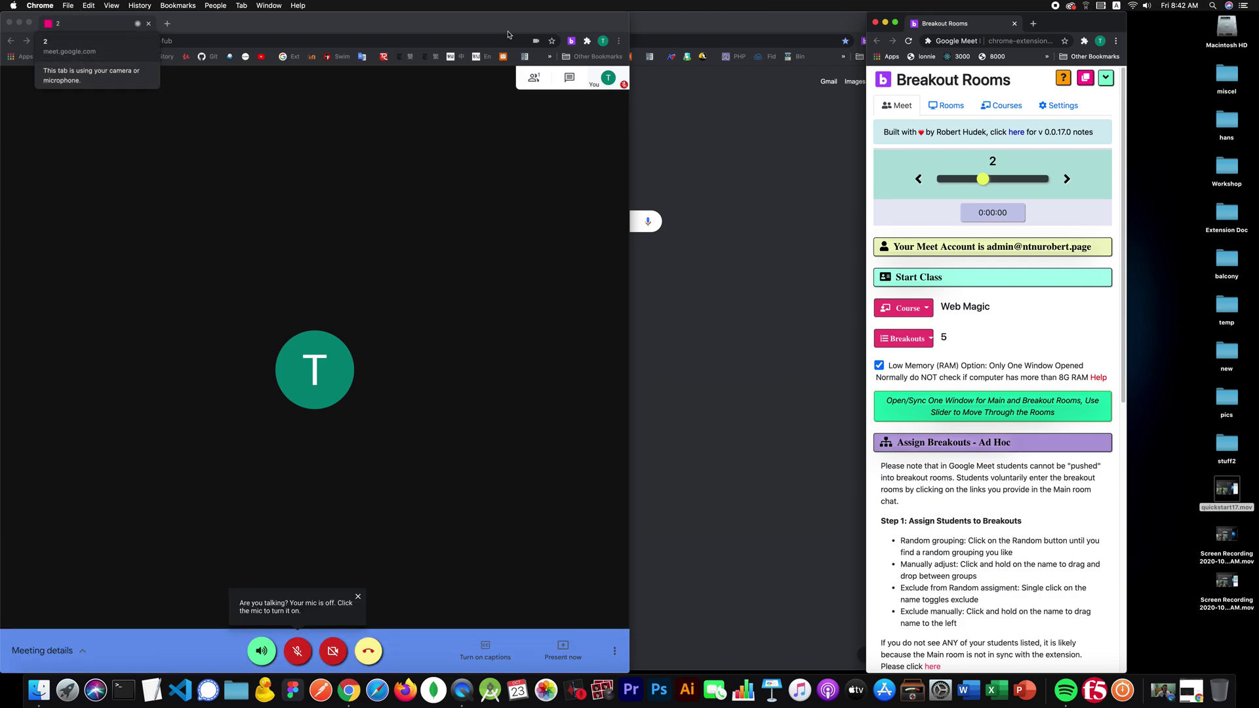
left_click_drag(982, 178, 1041, 178)
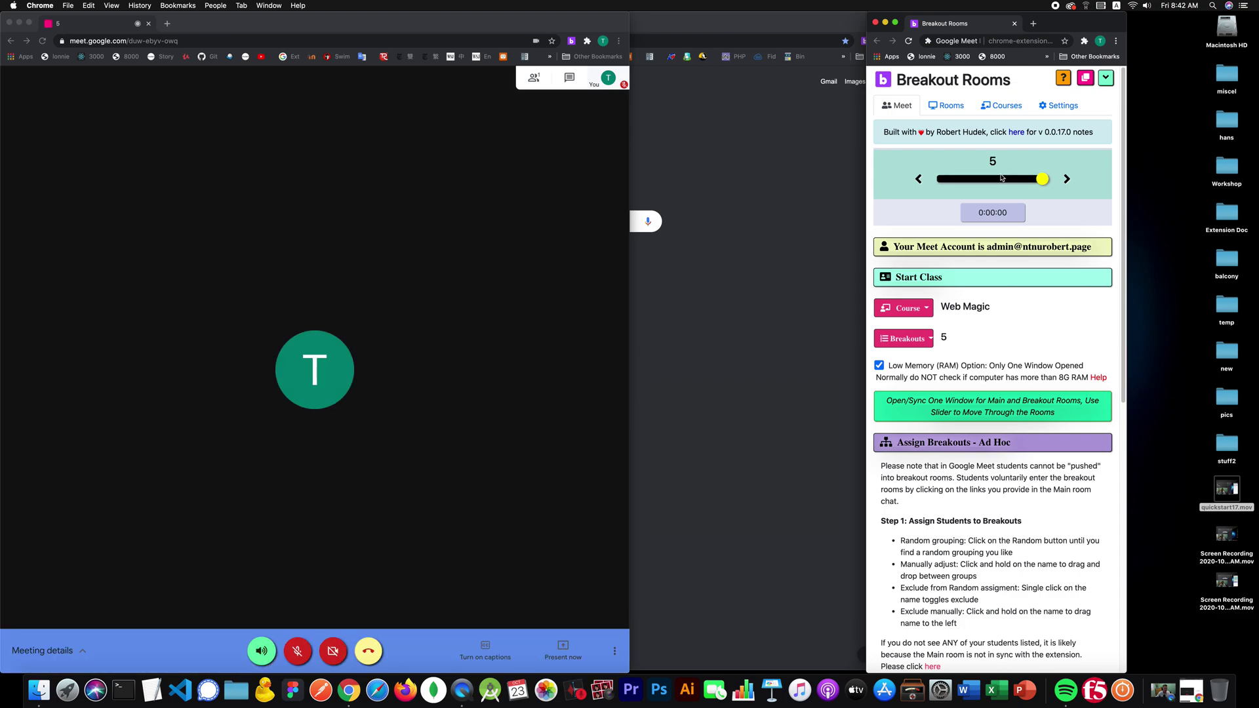
left_click(944, 178)
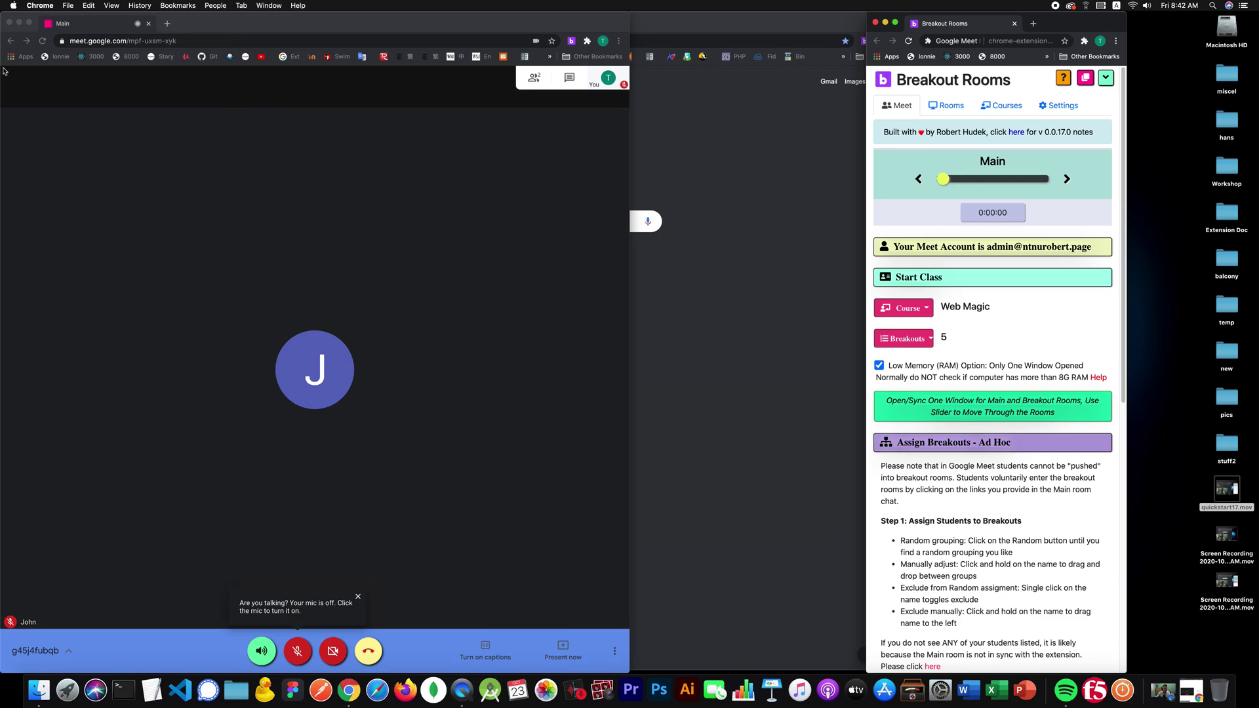
scroll(1029, 410, "down", 3)
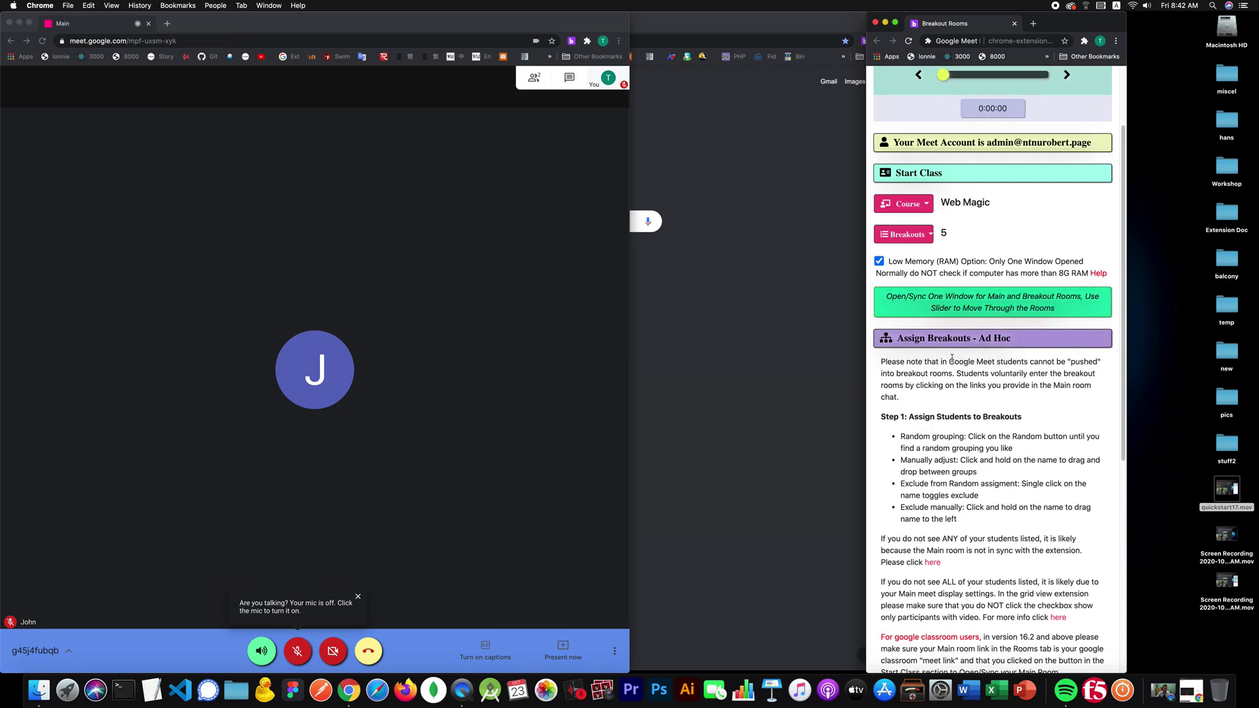
Review the ad hoc breakout room links and assigned students in the copy dialog, and close it.
left_click(966, 339)
left_click(966, 446)
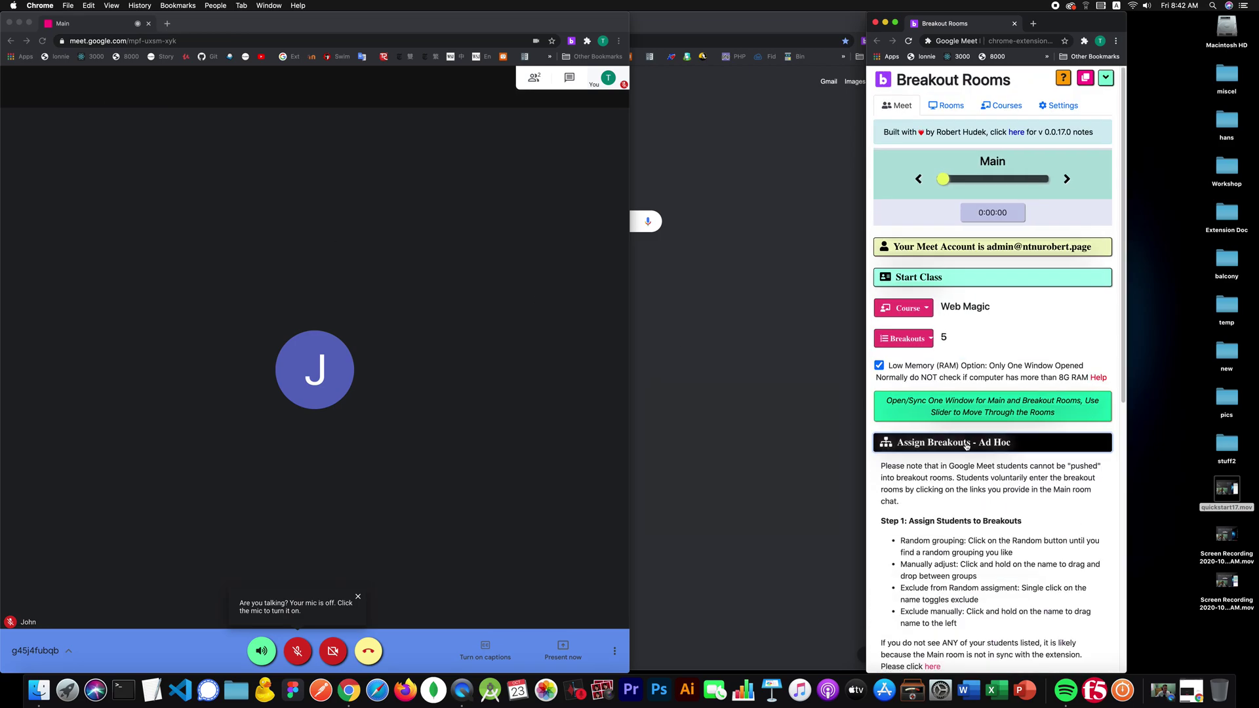
scroll(970, 445, "down", 10)
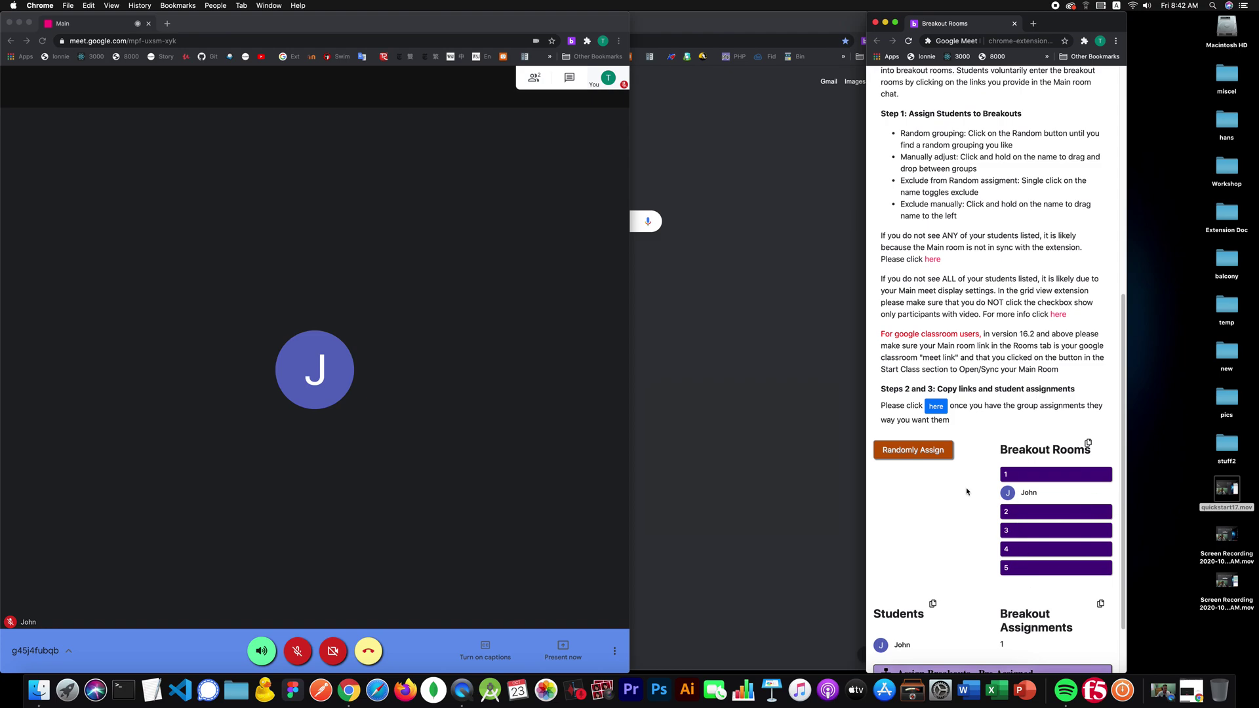
left_click(932, 408)
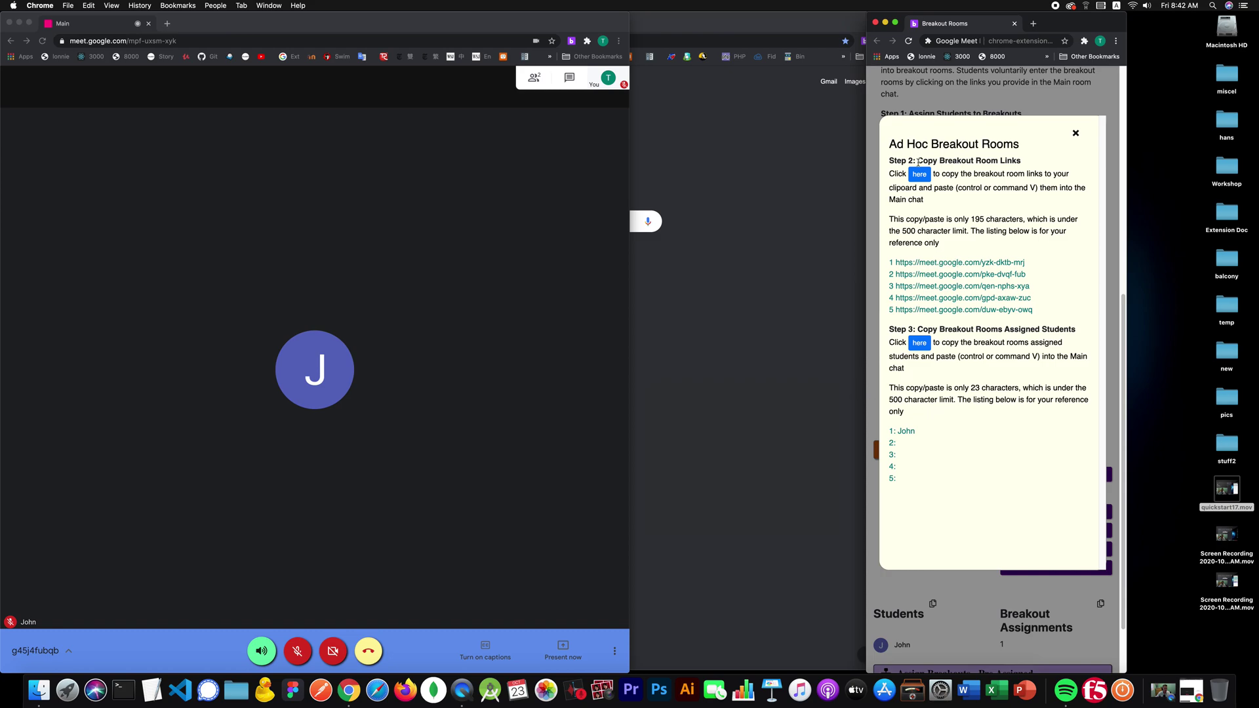
left_click(932, 345)
left_click(1076, 133)
left_click(1088, 444)
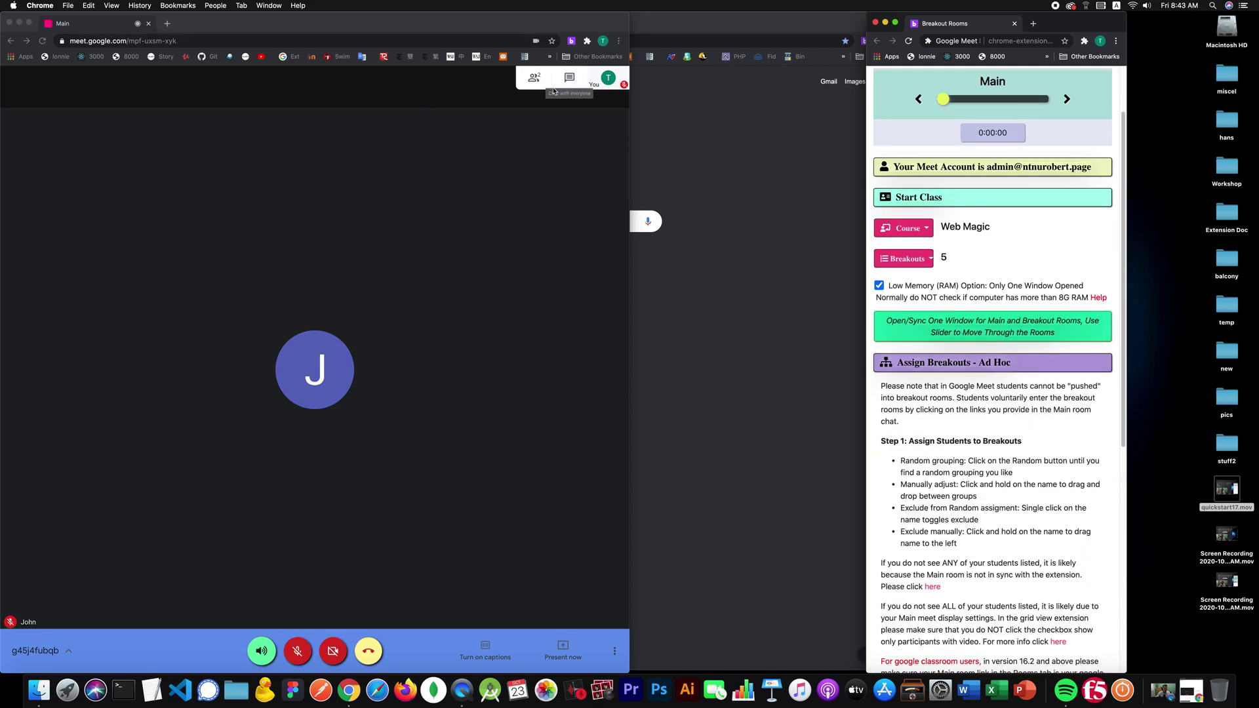
Open and close the Main room's chat, and collapse the Assign Breakouts - Ad Hoc section.
left_click(554, 92)
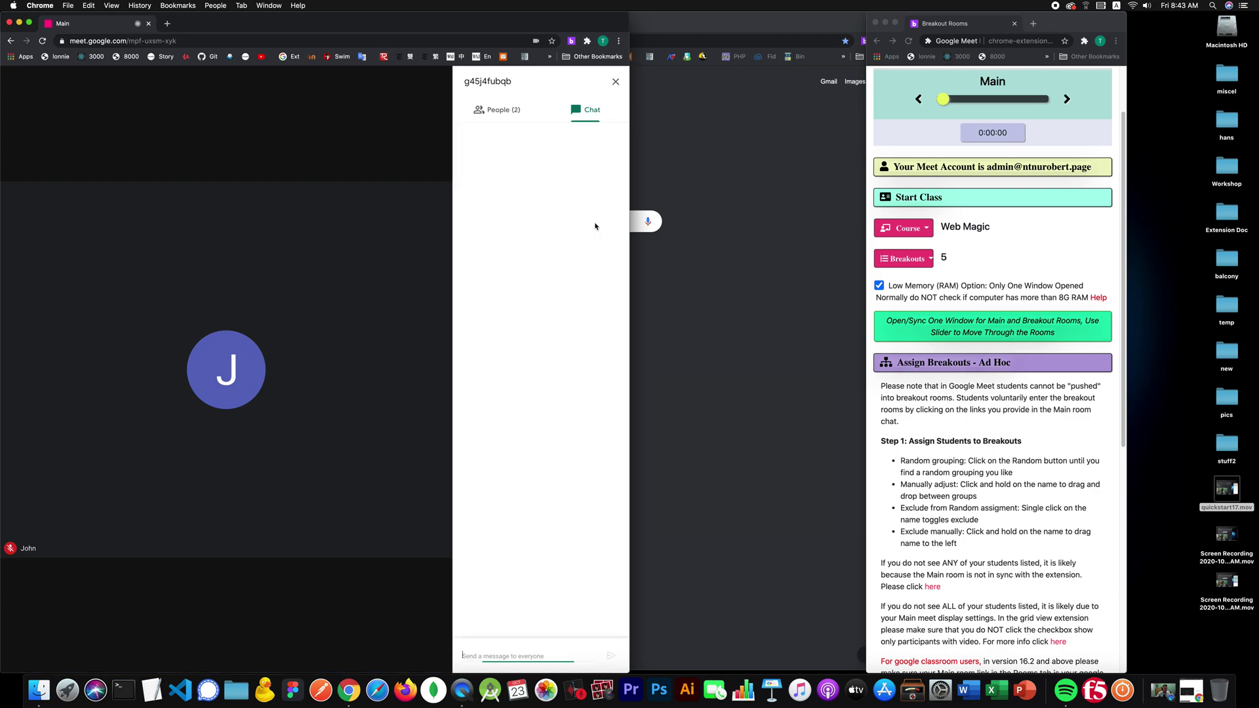
left_click(615, 82)
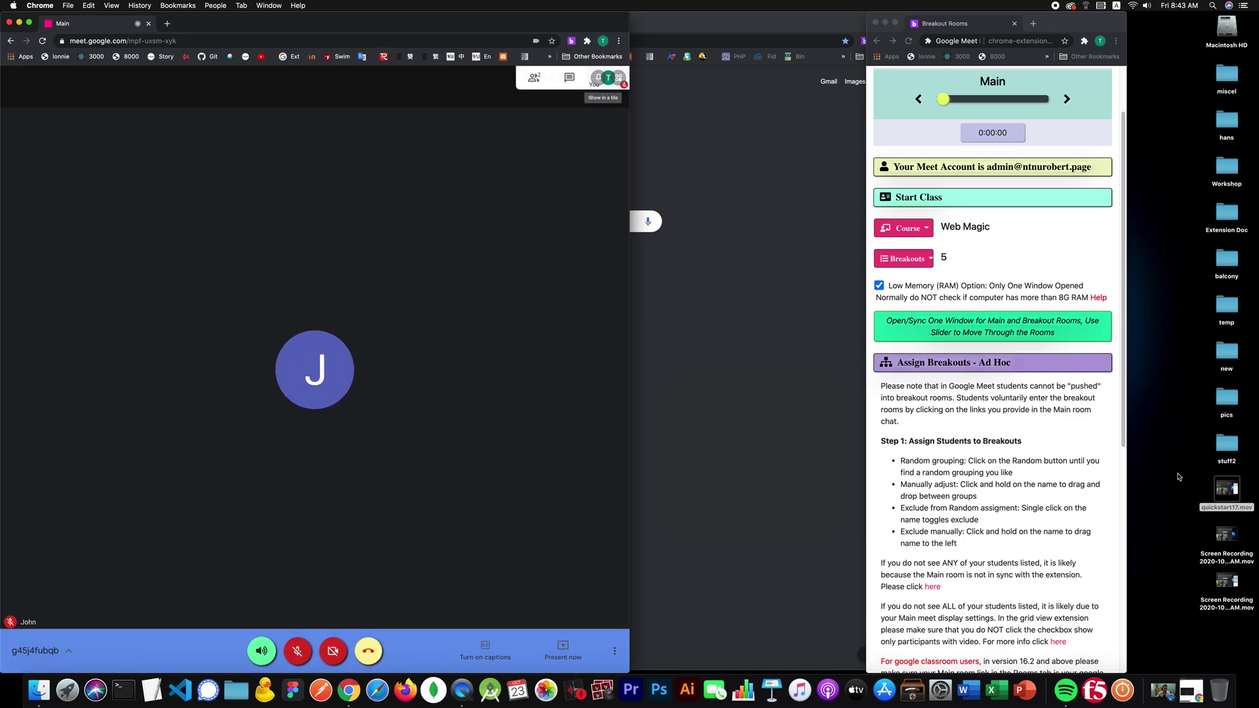
scroll(999, 417, "up", 1)
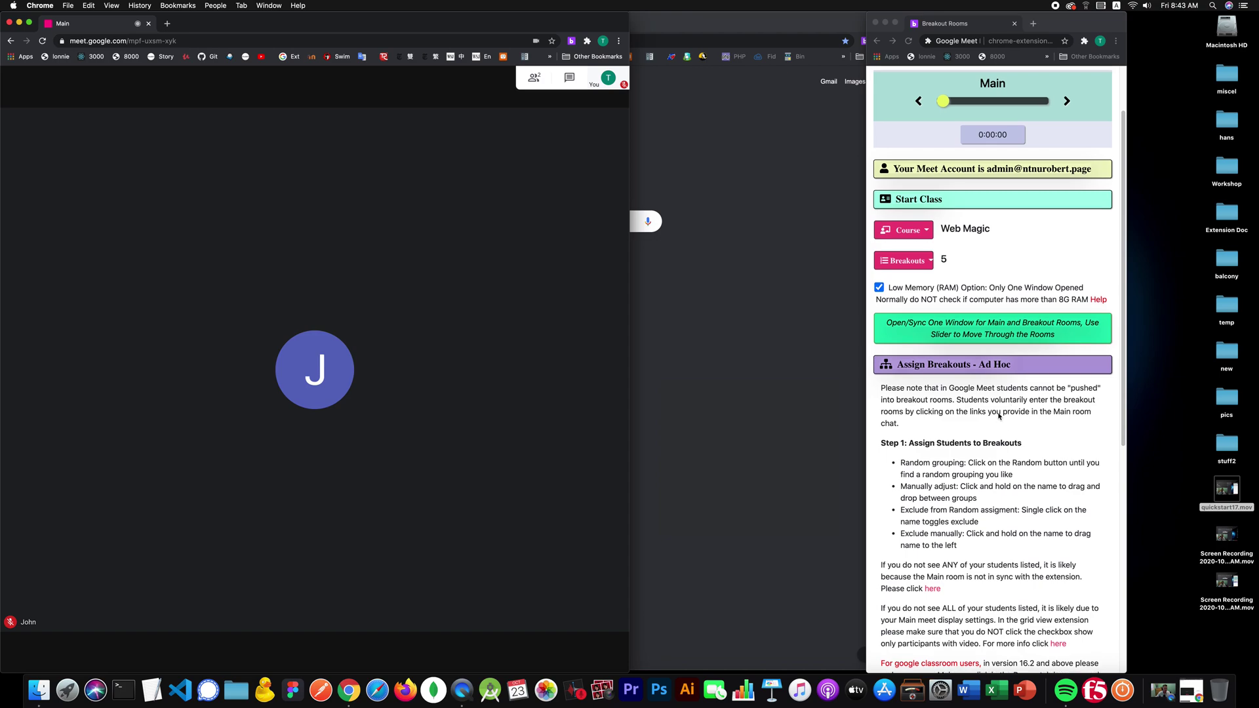
left_click(967, 372)
left_click(967, 372)
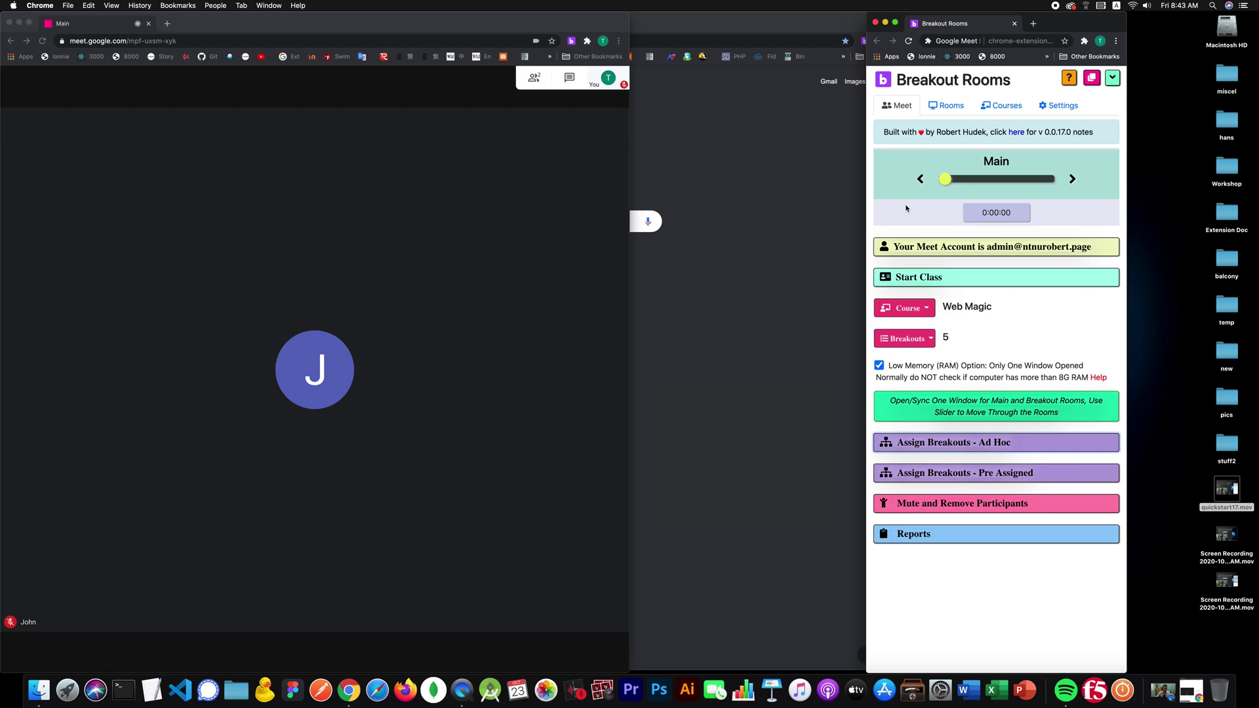
Read the Low Memory (RAM) Option help from its introduction through the five cautions to the three process steps, and close it.
left_click(1101, 379)
scroll(1027, 342, "down", 15)
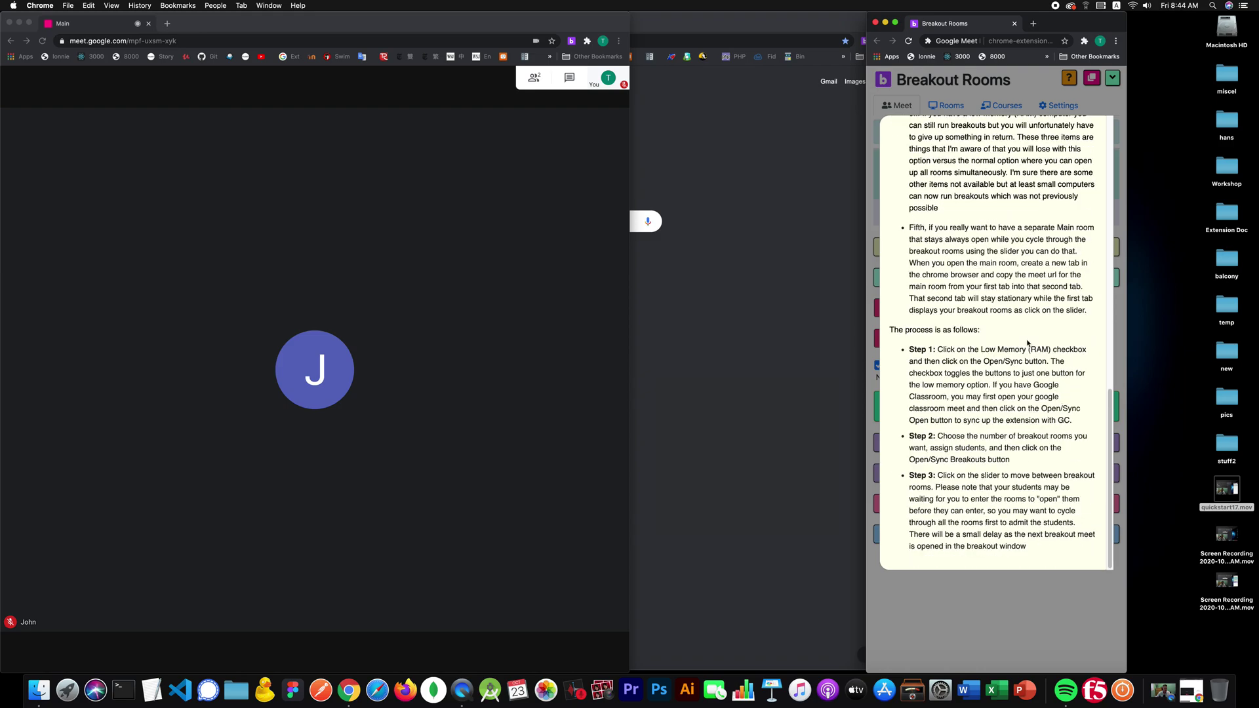
scroll(1027, 342, "up", 15)
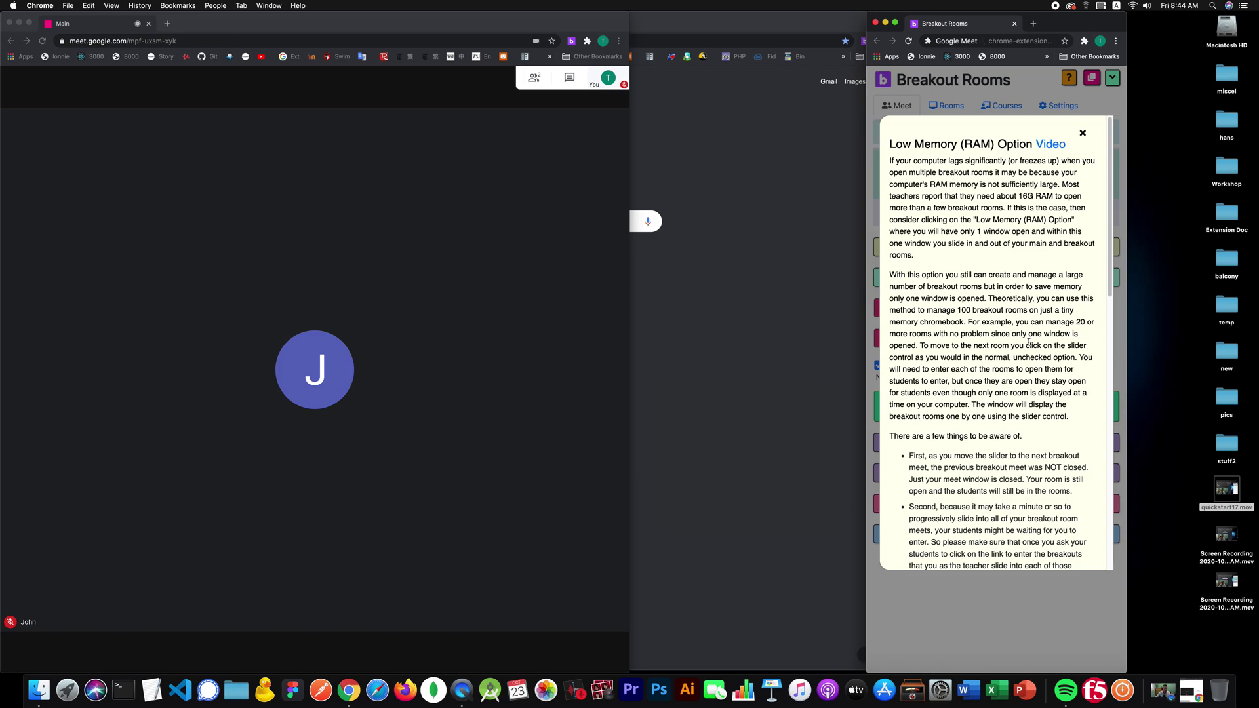
scroll(931, 203, "down", 5)
scroll(936, 185, "up", 5)
scroll(923, 329, "down", 5)
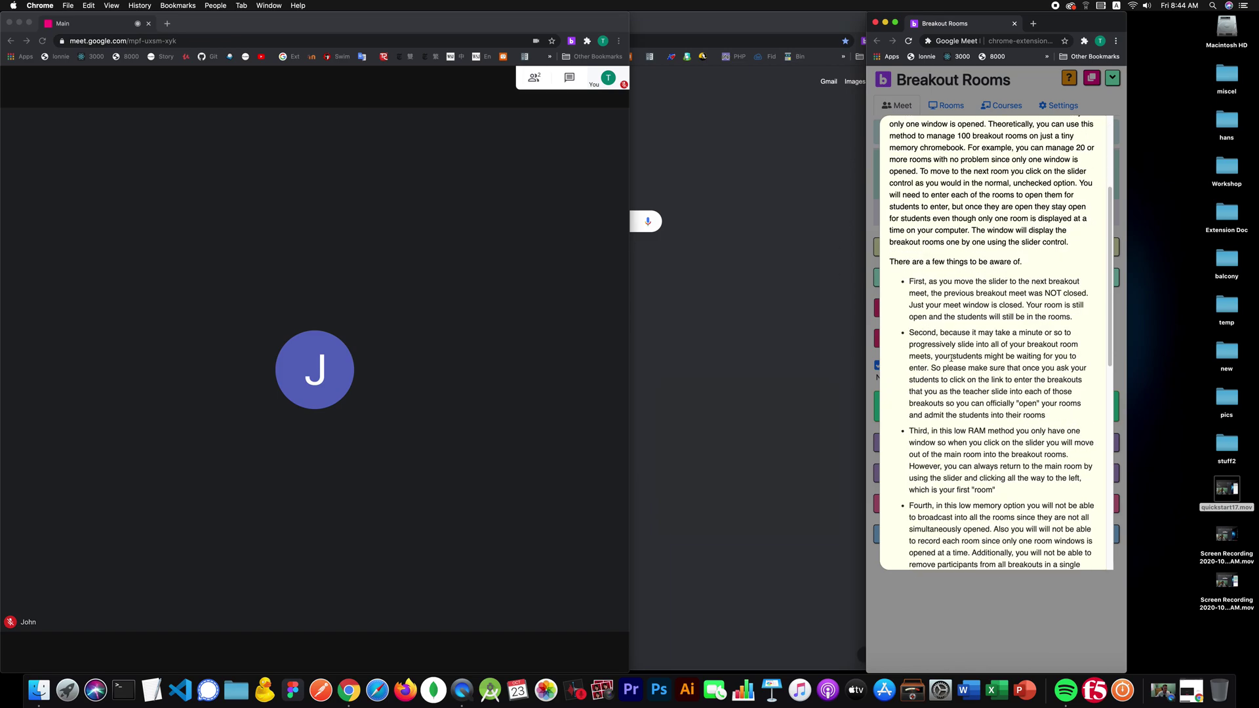
scroll(951, 358, "down", 2)
scroll(939, 326, "down", 10)
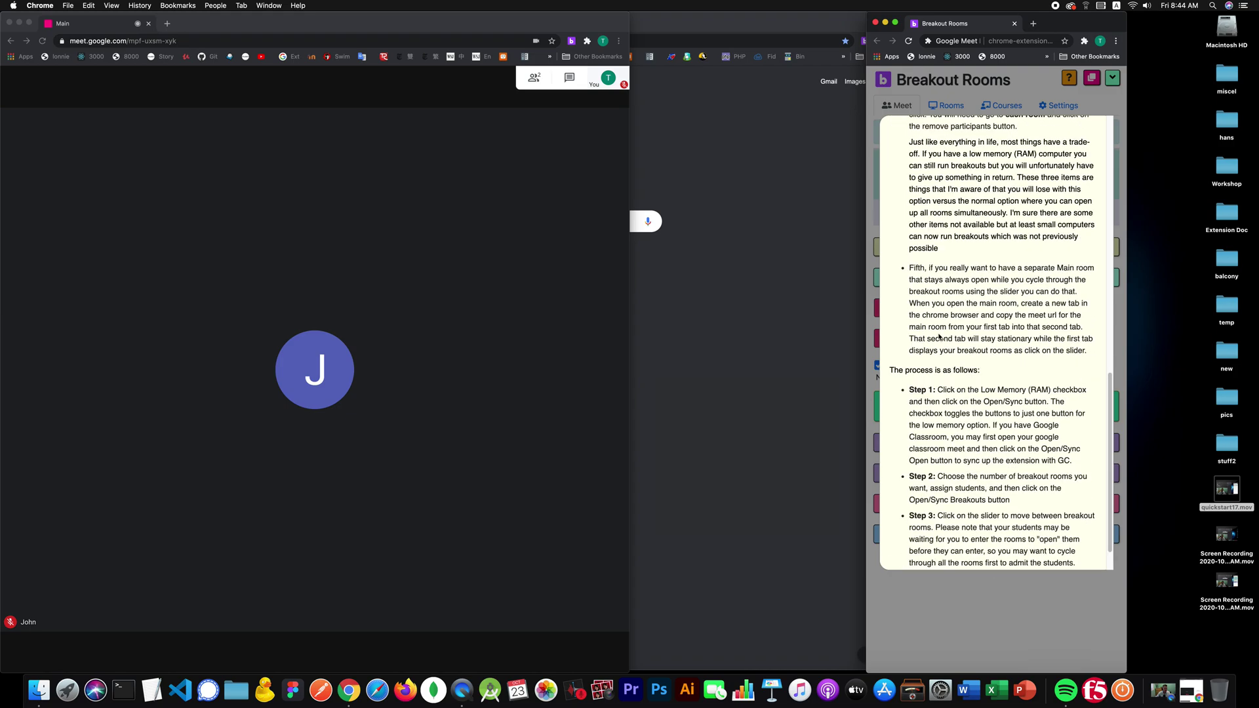
scroll(939, 337, "down", 1)
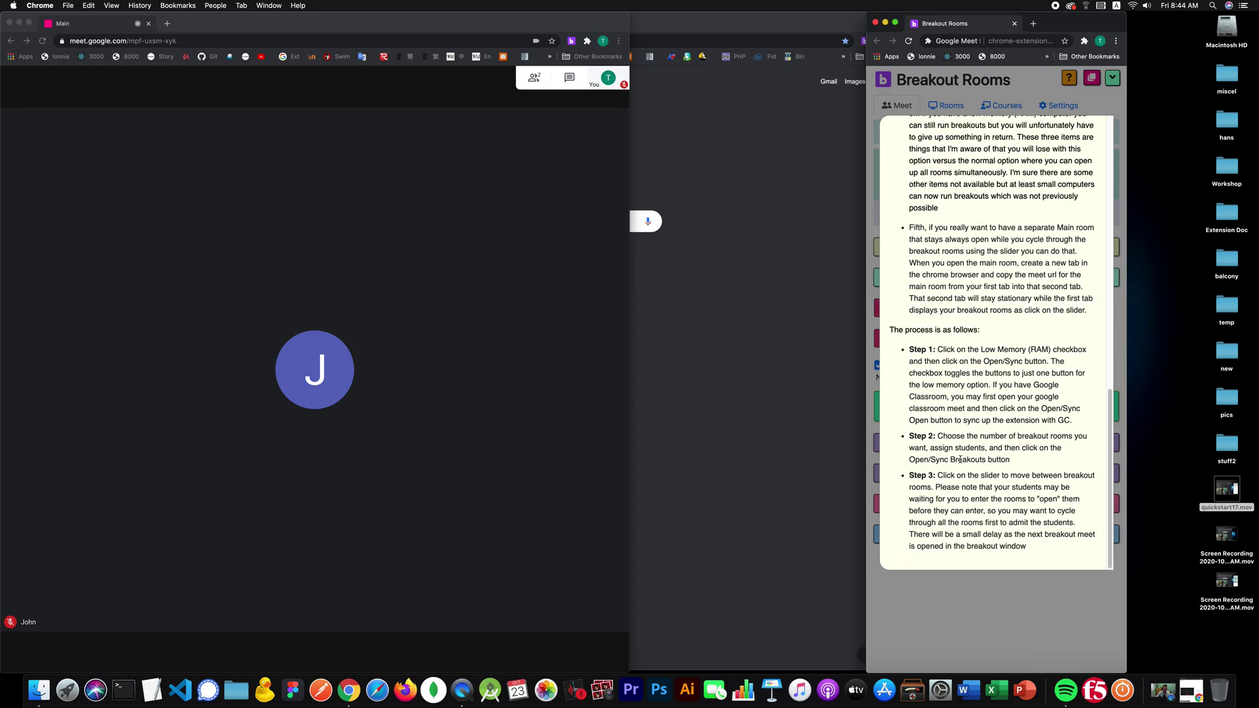
key("Escape")
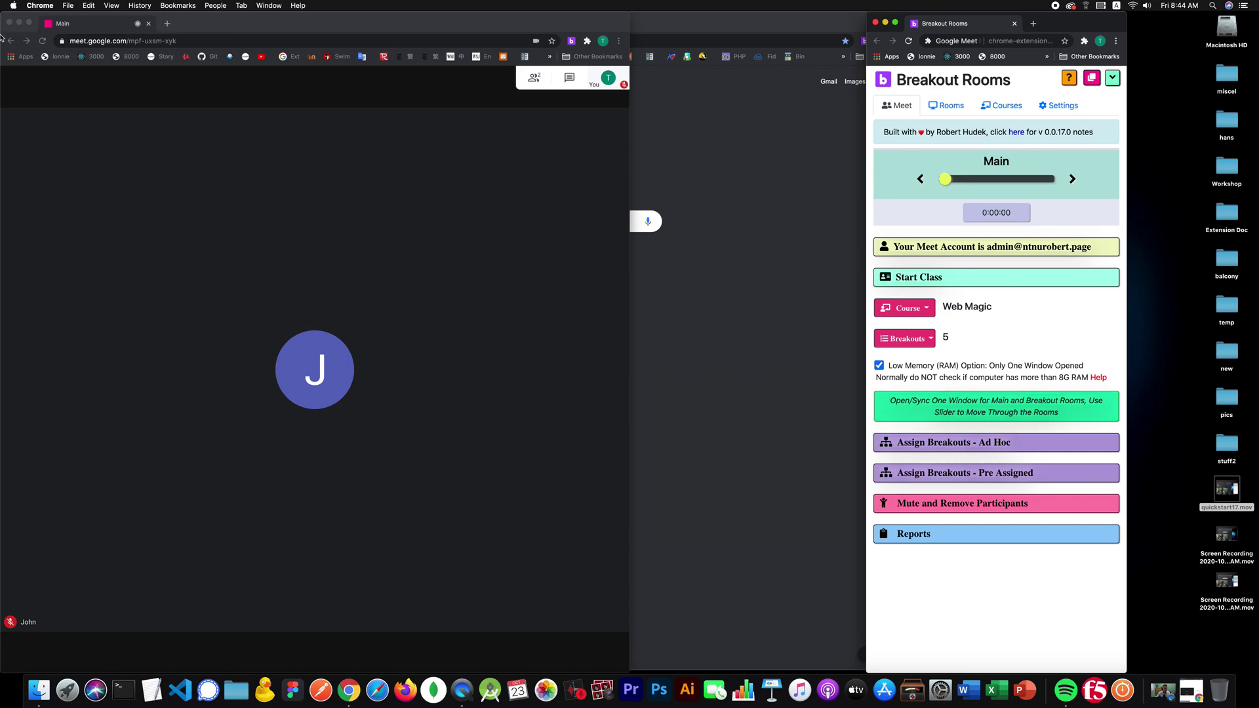
Visit breakout room 1 in the single meeting window and return to the Main room.
left_click(974, 178)
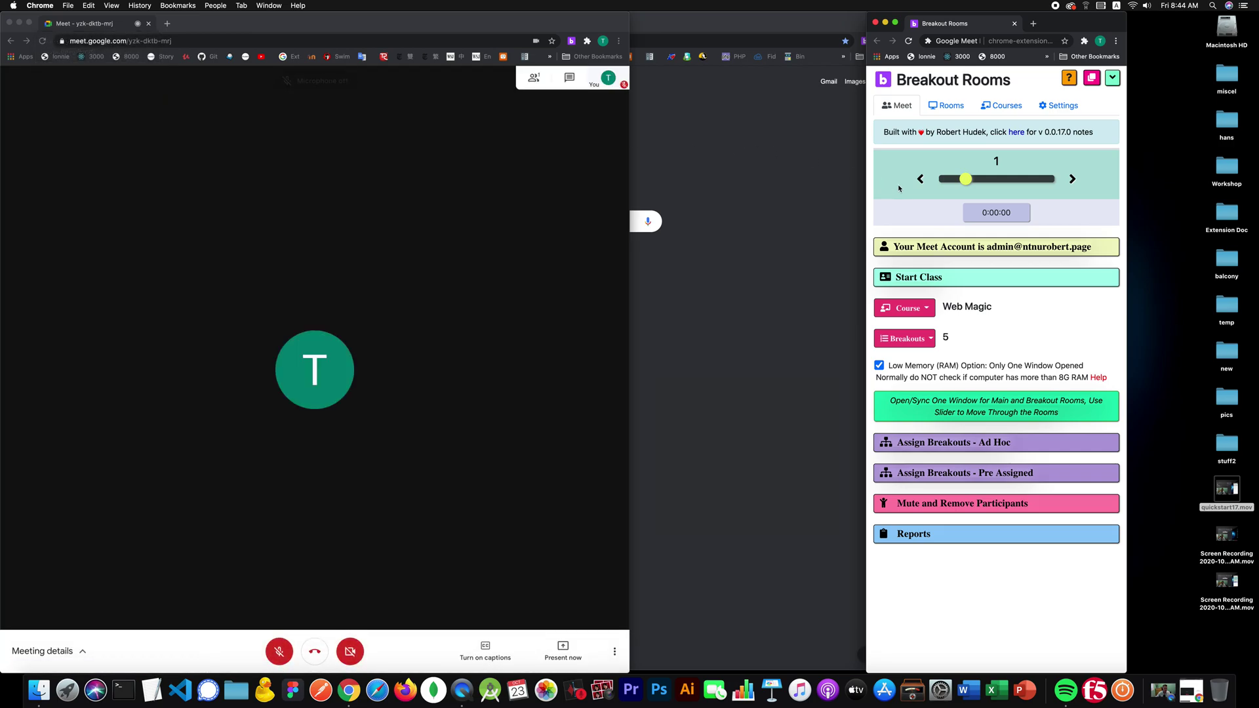
left_click(948, 185)
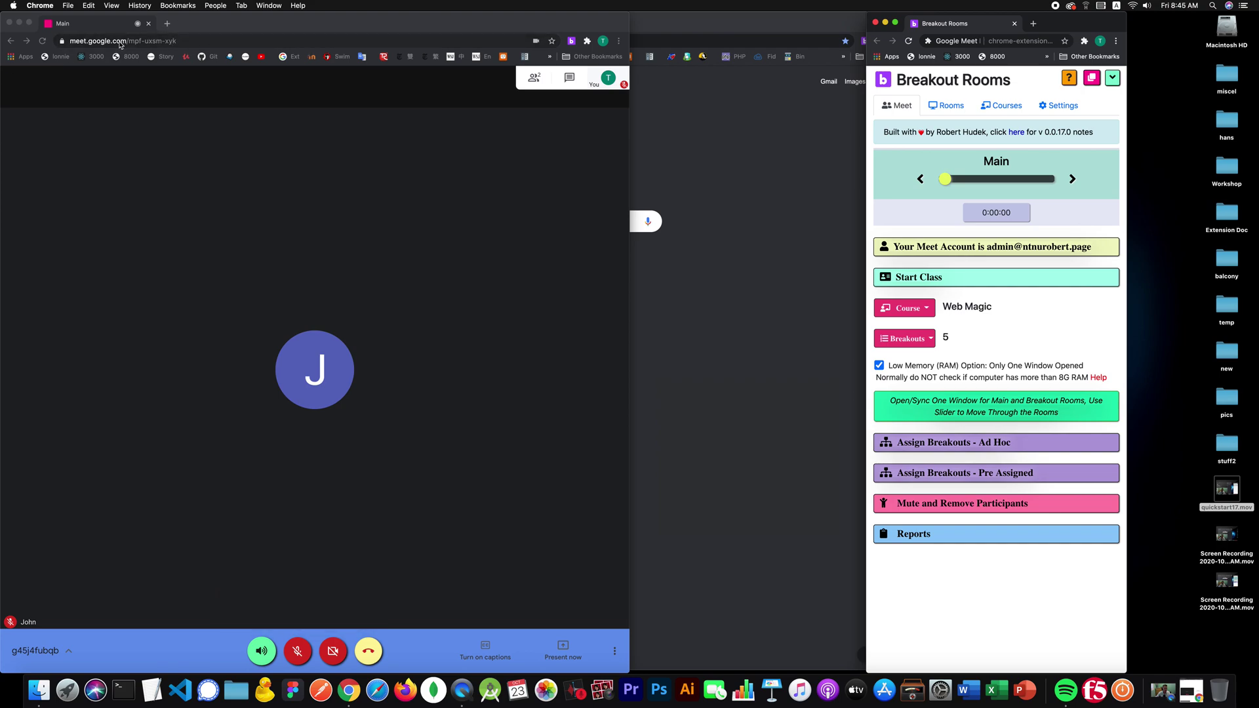
Copy the Main room's meeting address and open it in a second browser tab of the meeting window.
left_click(186, 42)
key("ctrl+c")
left_click(168, 24)
key("ctrl+v")
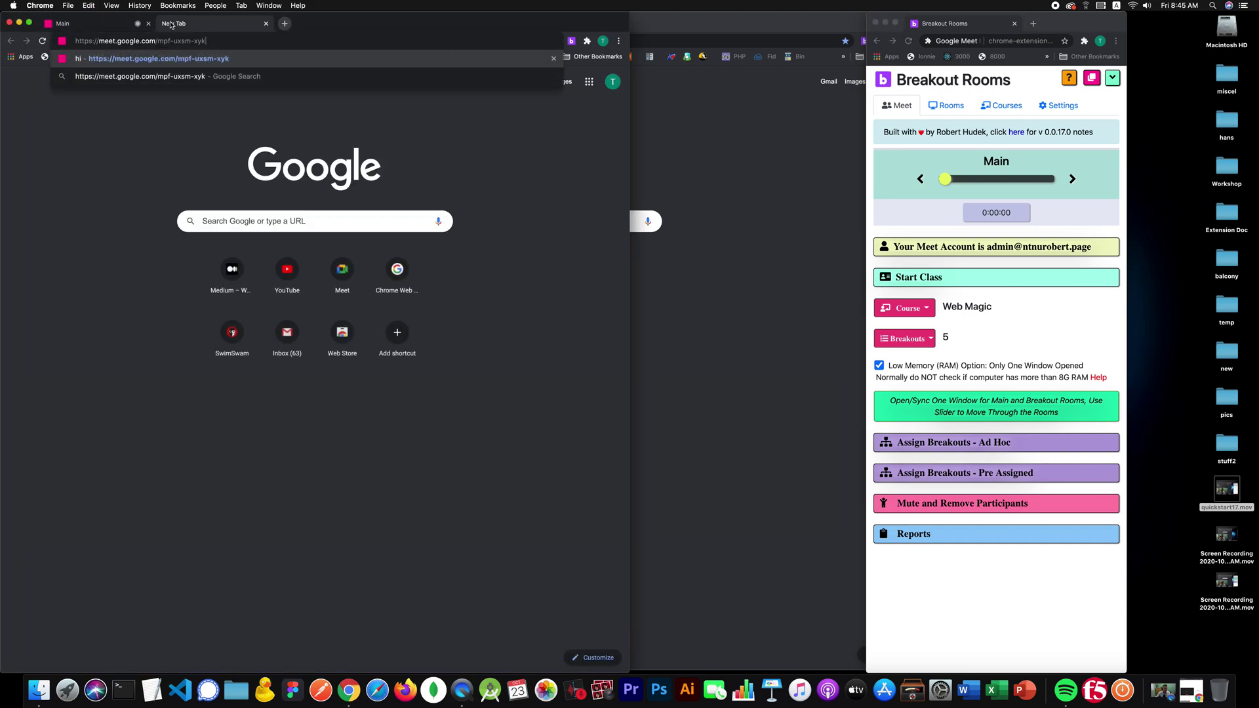
key("Return")
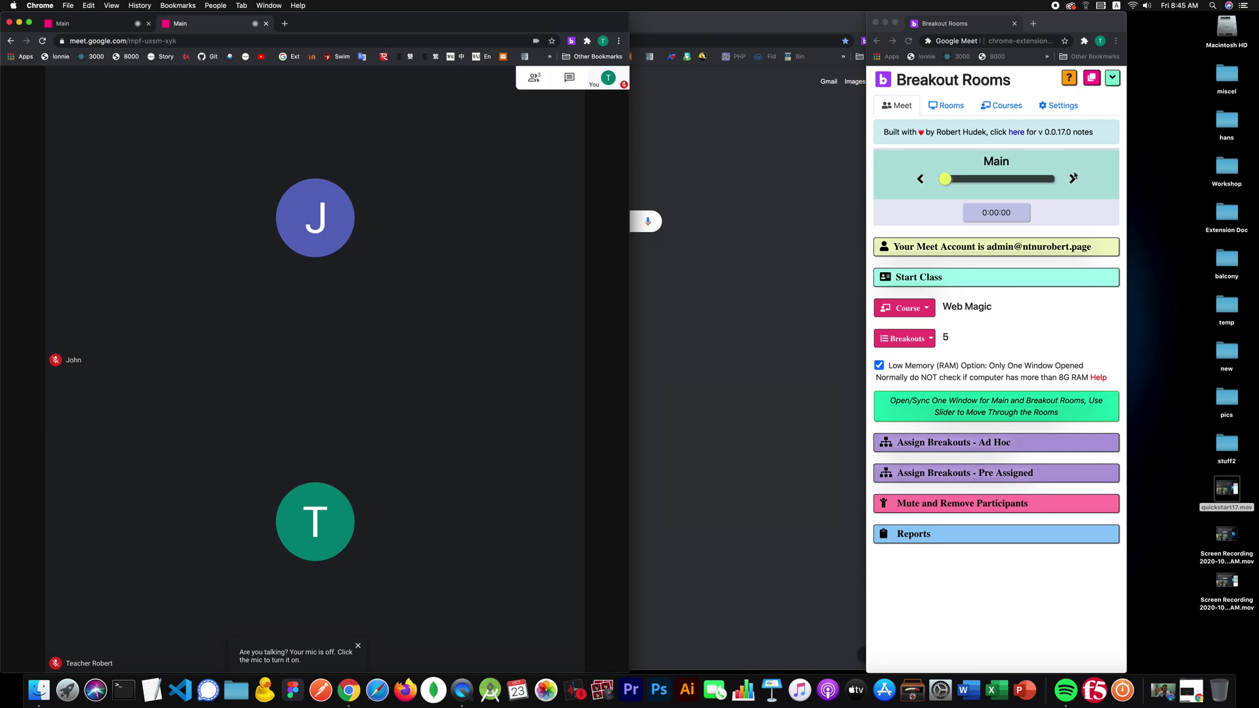
Move the meeting window's first tab into breakout room 1 and on to breakout room 4.
left_click(1074, 178)
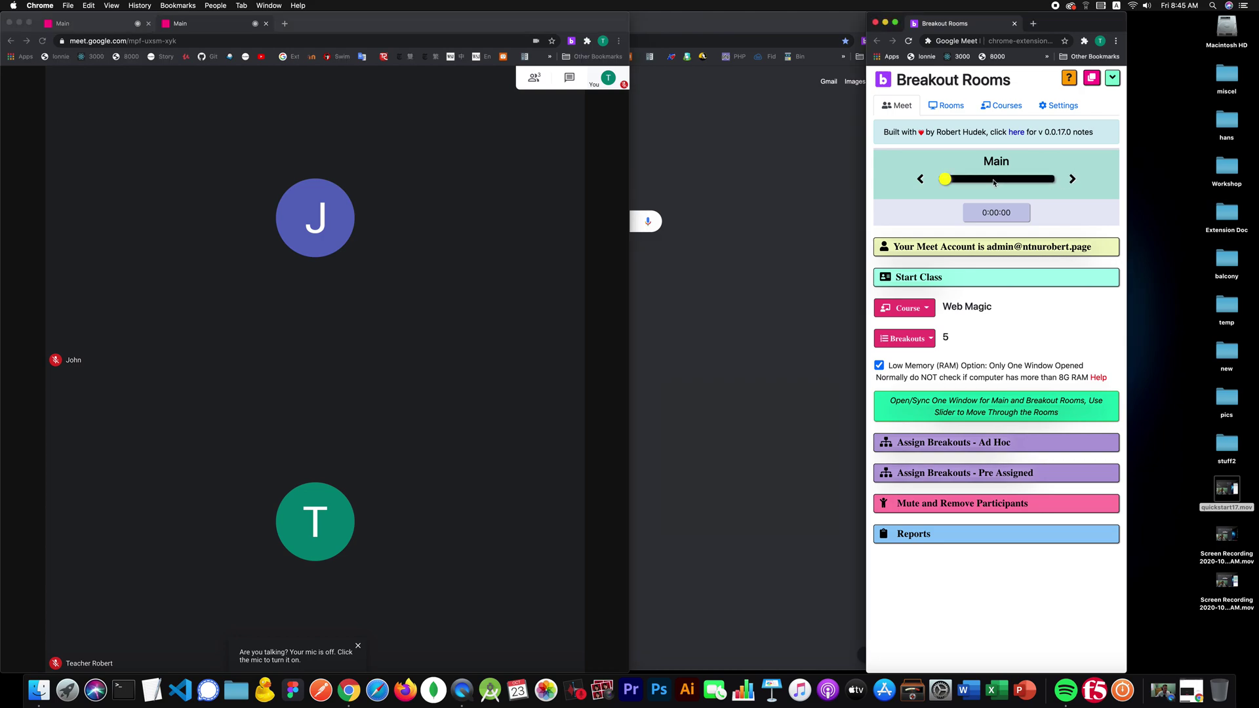
left_click(962, 181)
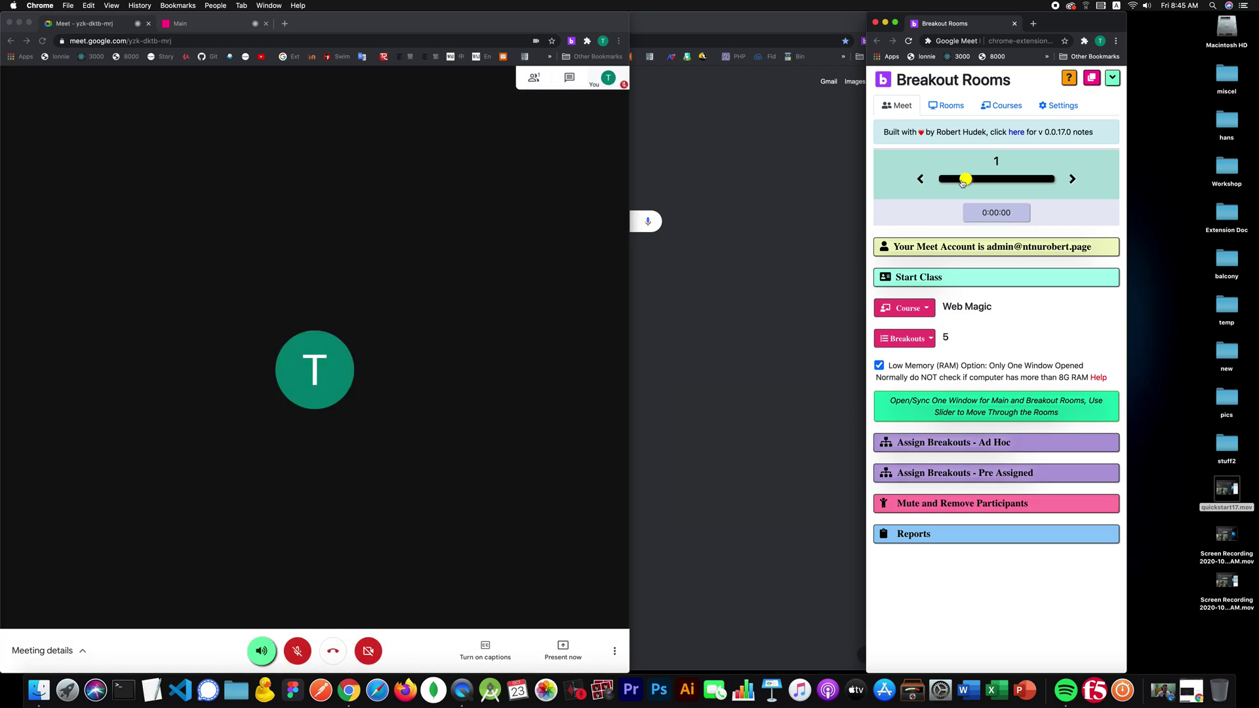
left_click(1033, 179)
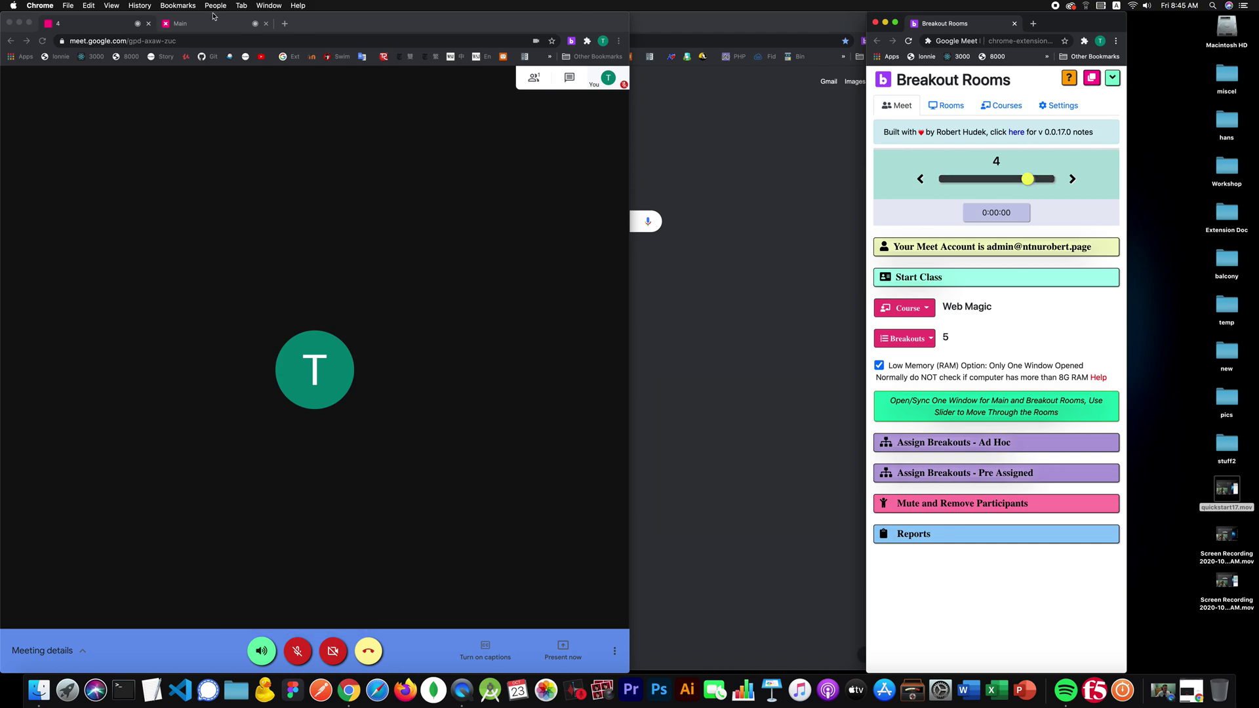
Switch to the tab with the Main room, look at its meeting options, and close them.
left_click(199, 28)
mouse_move(614, 660)
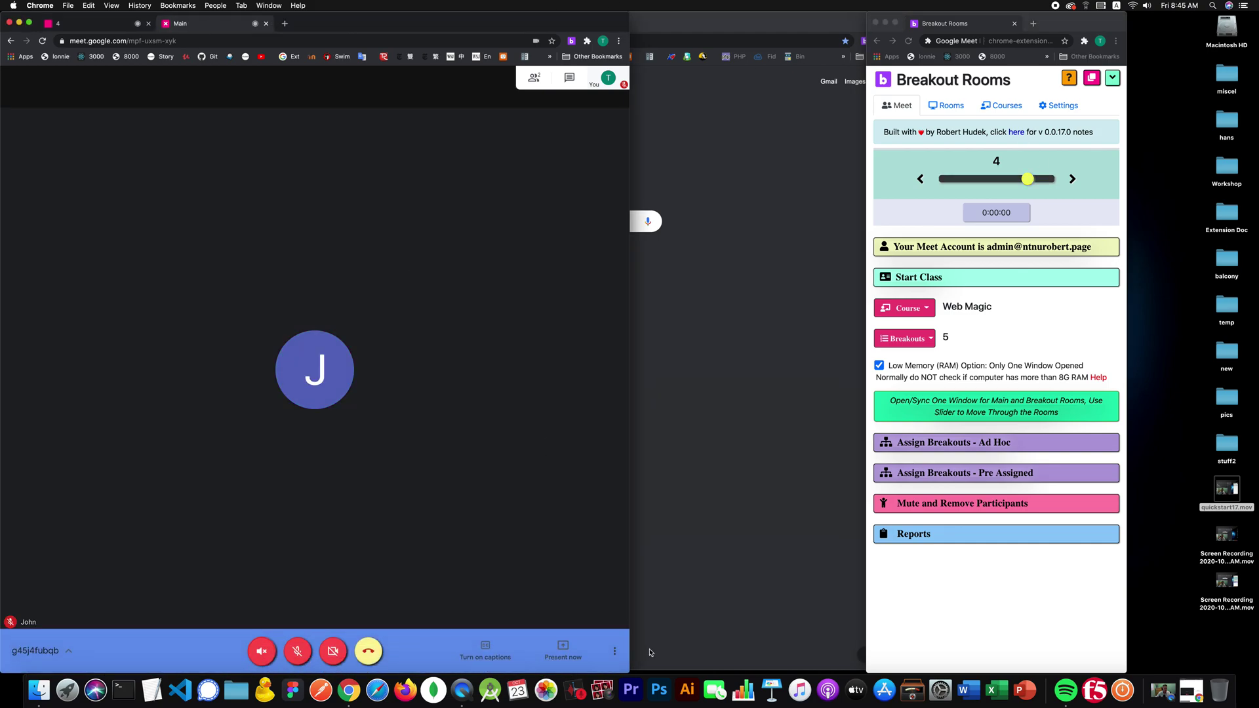
left_click(615, 656)
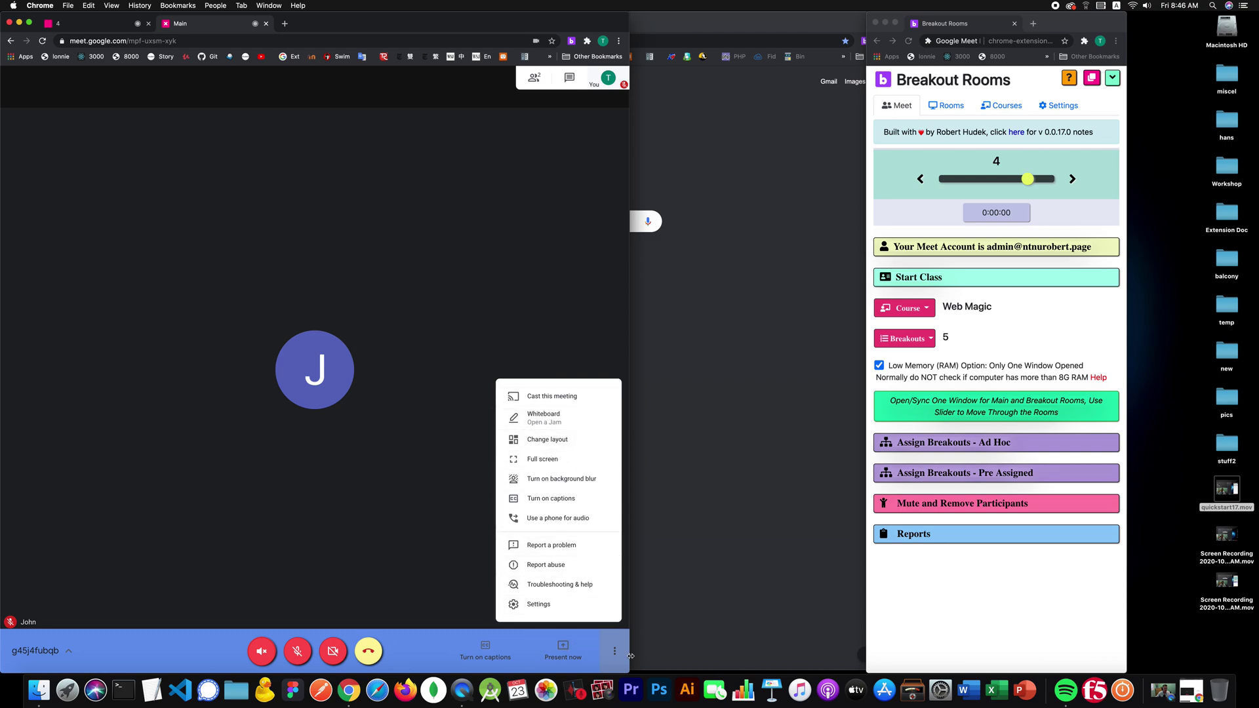
left_click(379, 547)
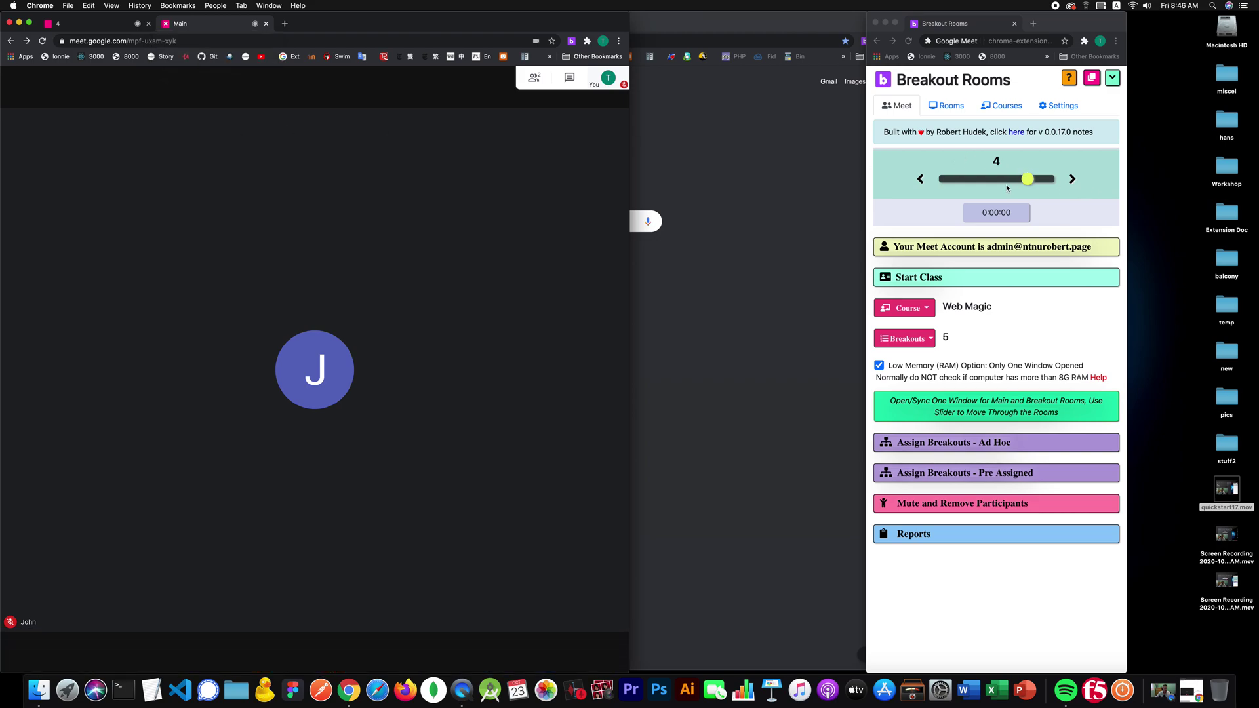
Cycle the first tab through breakout rooms 5, 1, 2 and 4 while keeping the second tab on Main.
left_click(1047, 183)
left_click(1047, 183)
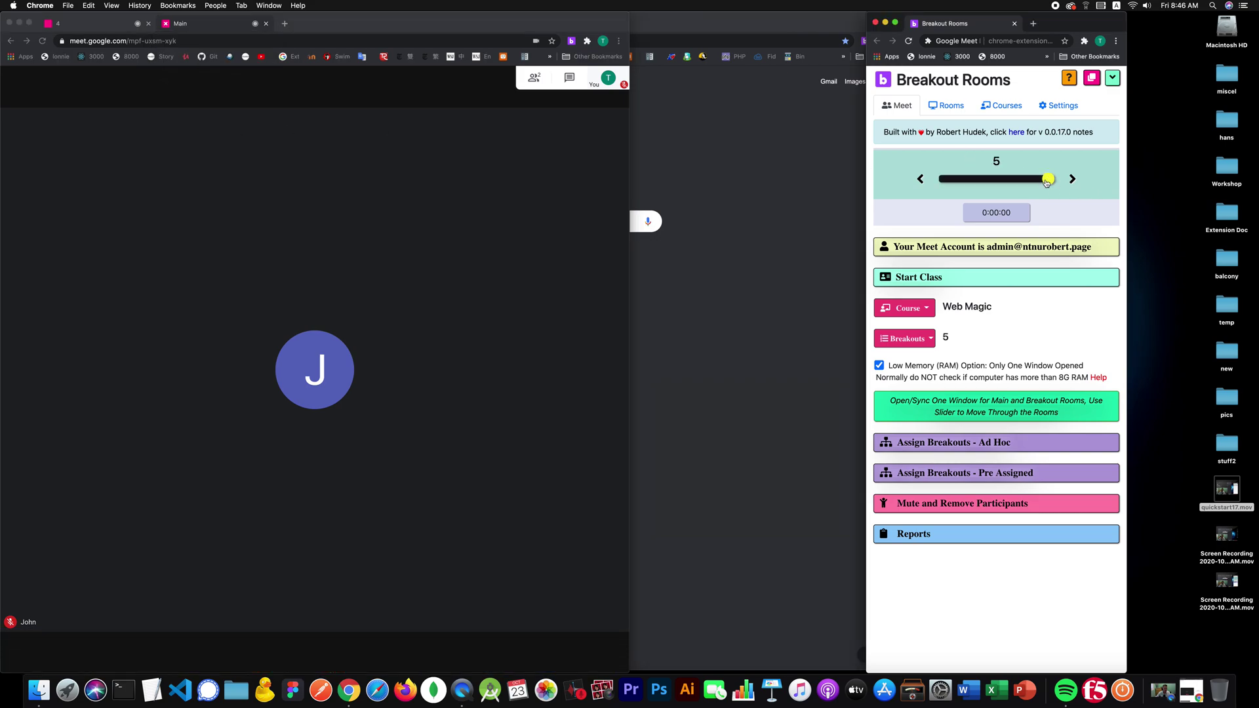
left_click(963, 181)
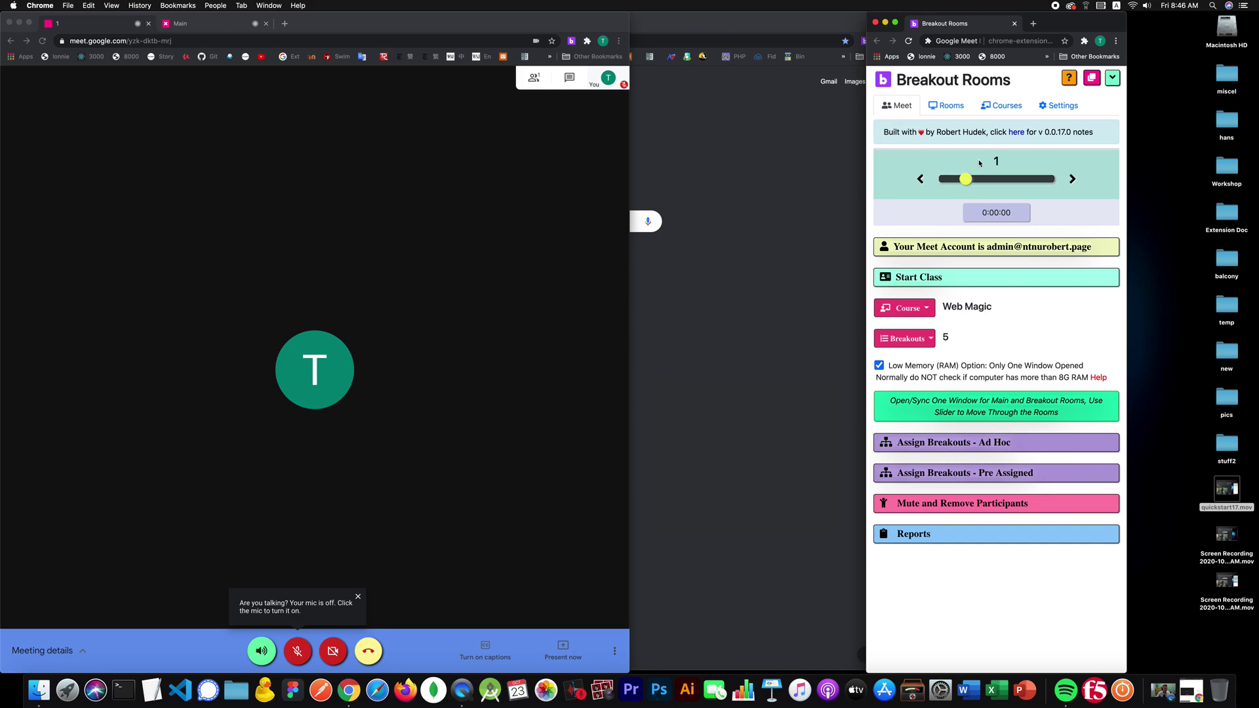
left_click(988, 181)
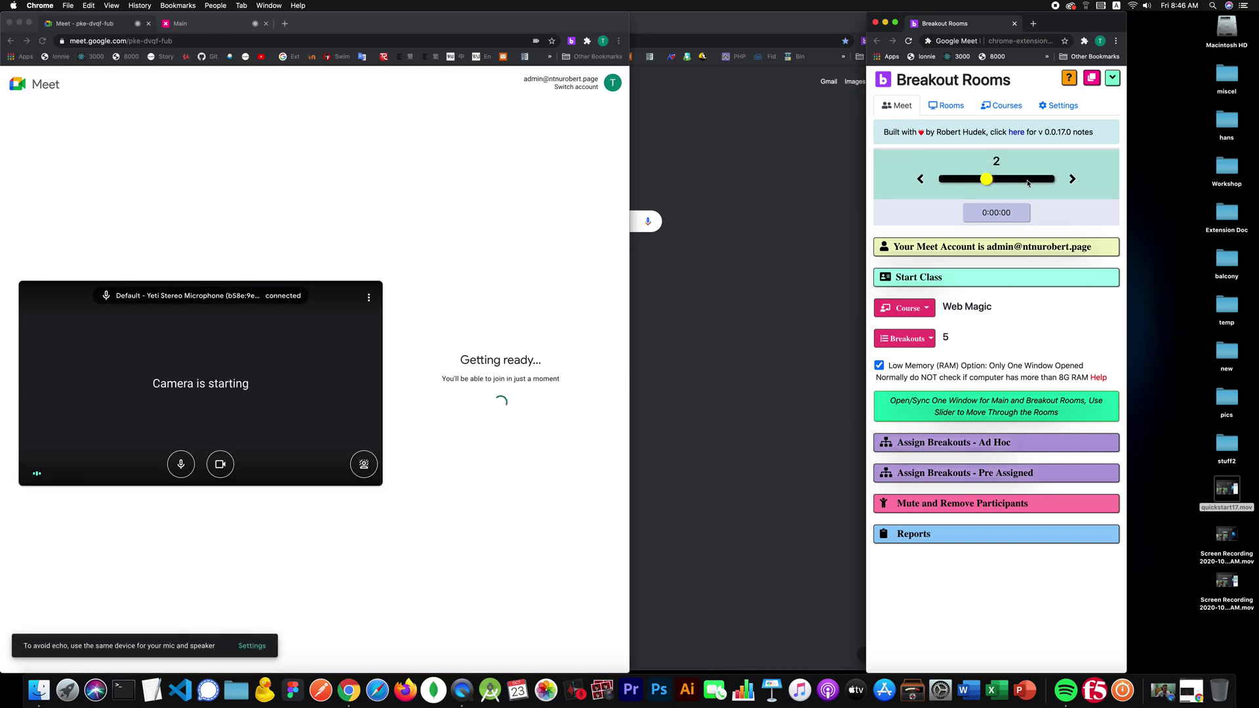
left_click(1025, 185)
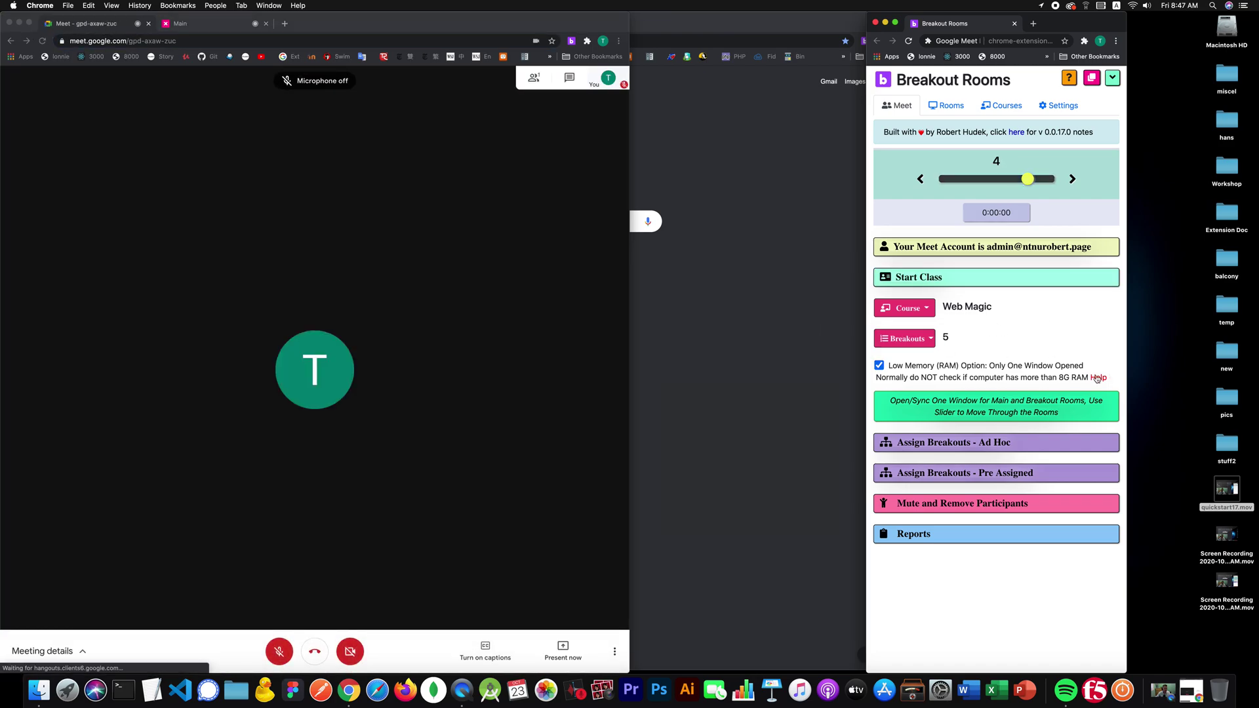
Review the Low Memory help on keeping a separate Main room tab, and check the Main and breakout room 4 tabs.
left_click(1098, 377)
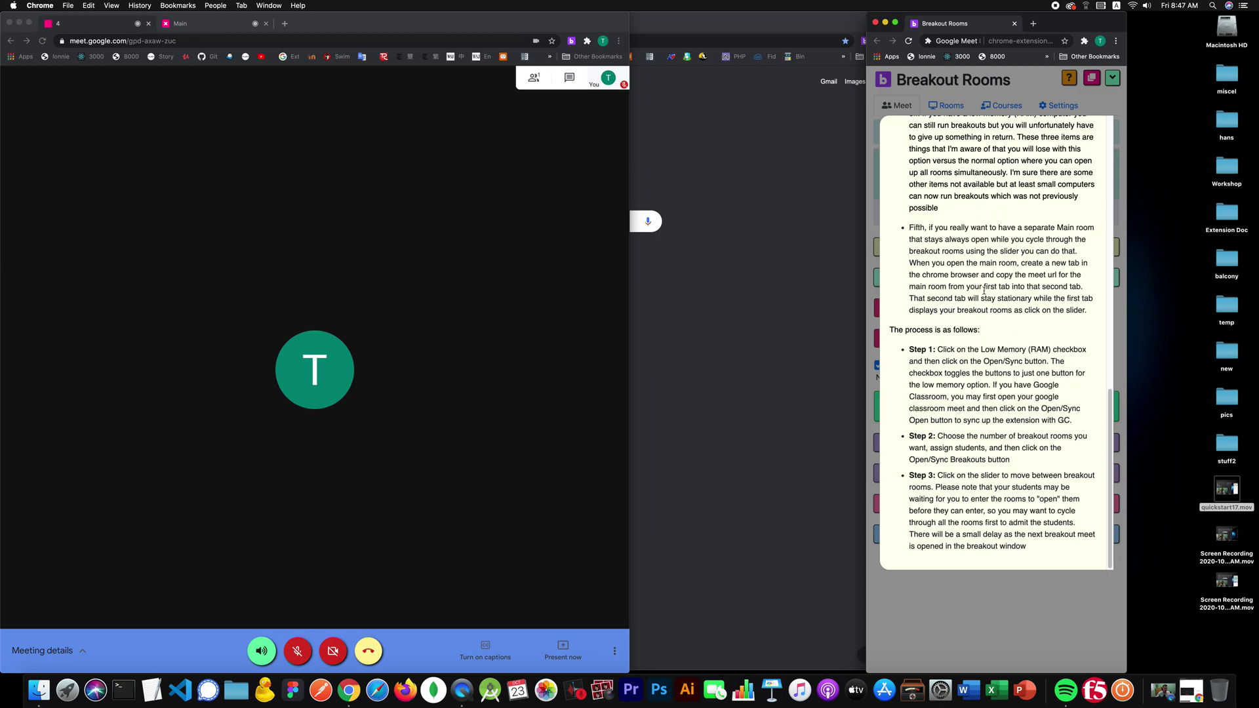
scroll(941, 259, "up", 1)
left_click(946, 100)
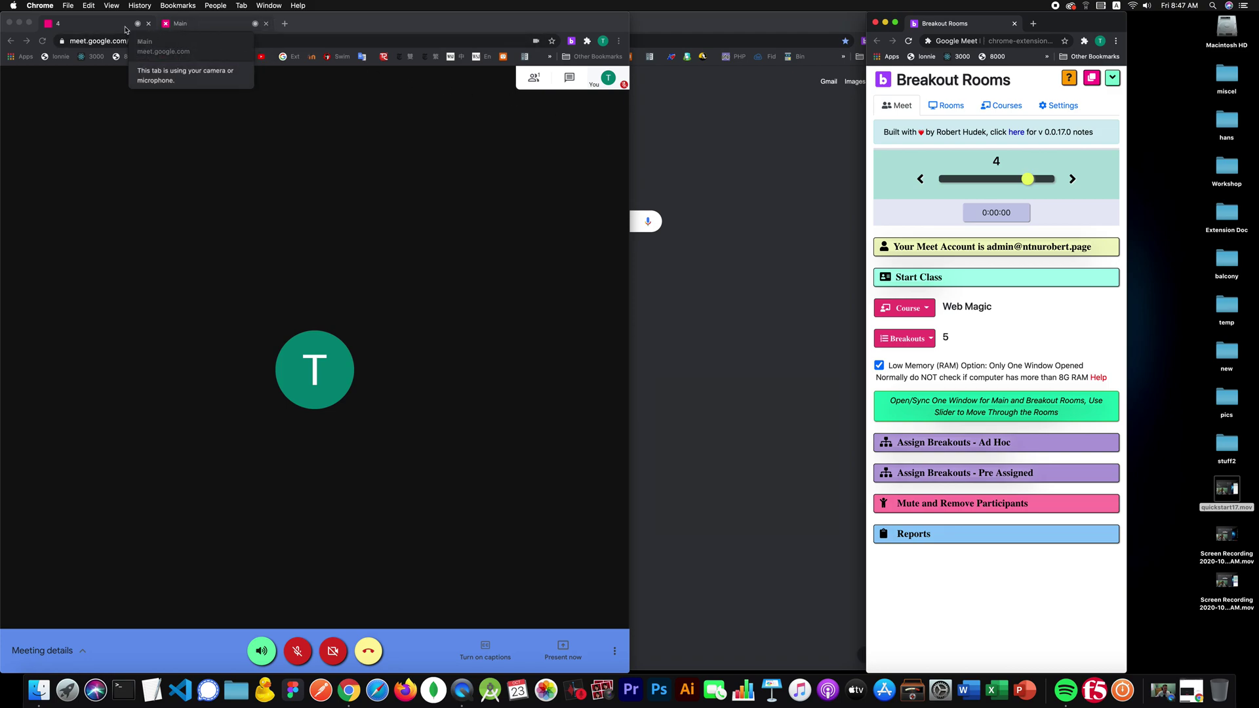
left_click(203, 22)
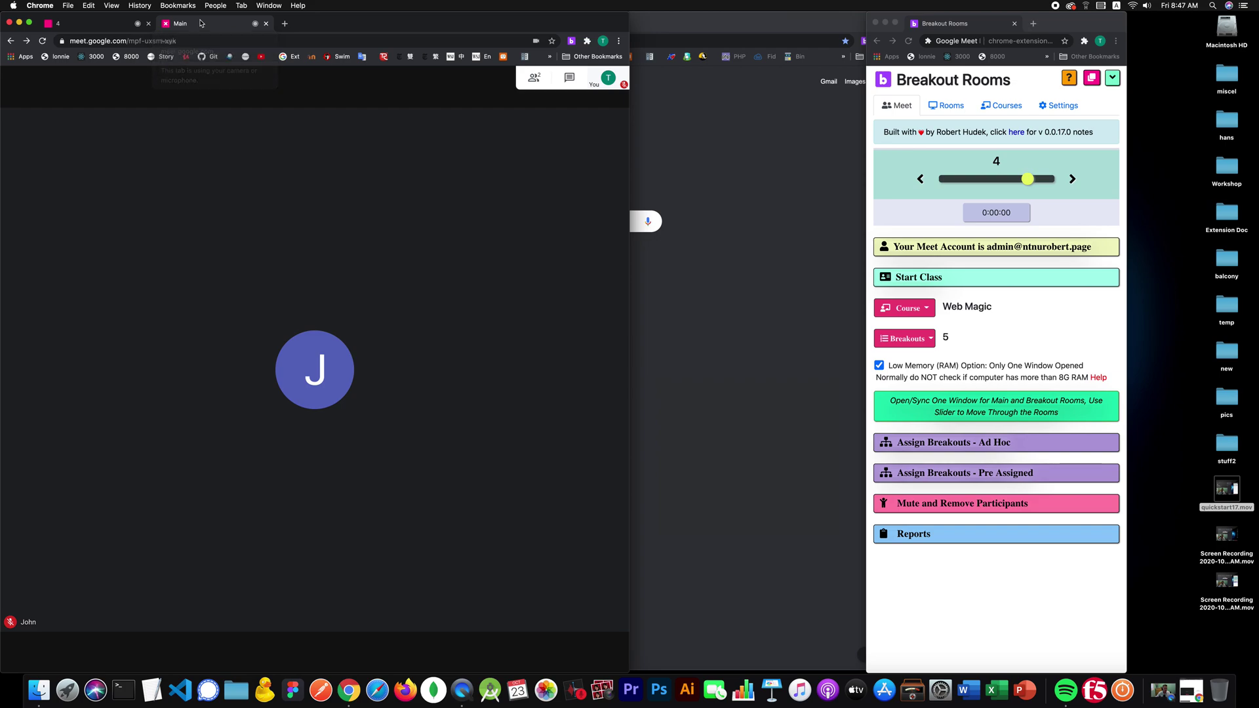
left_click(65, 25)
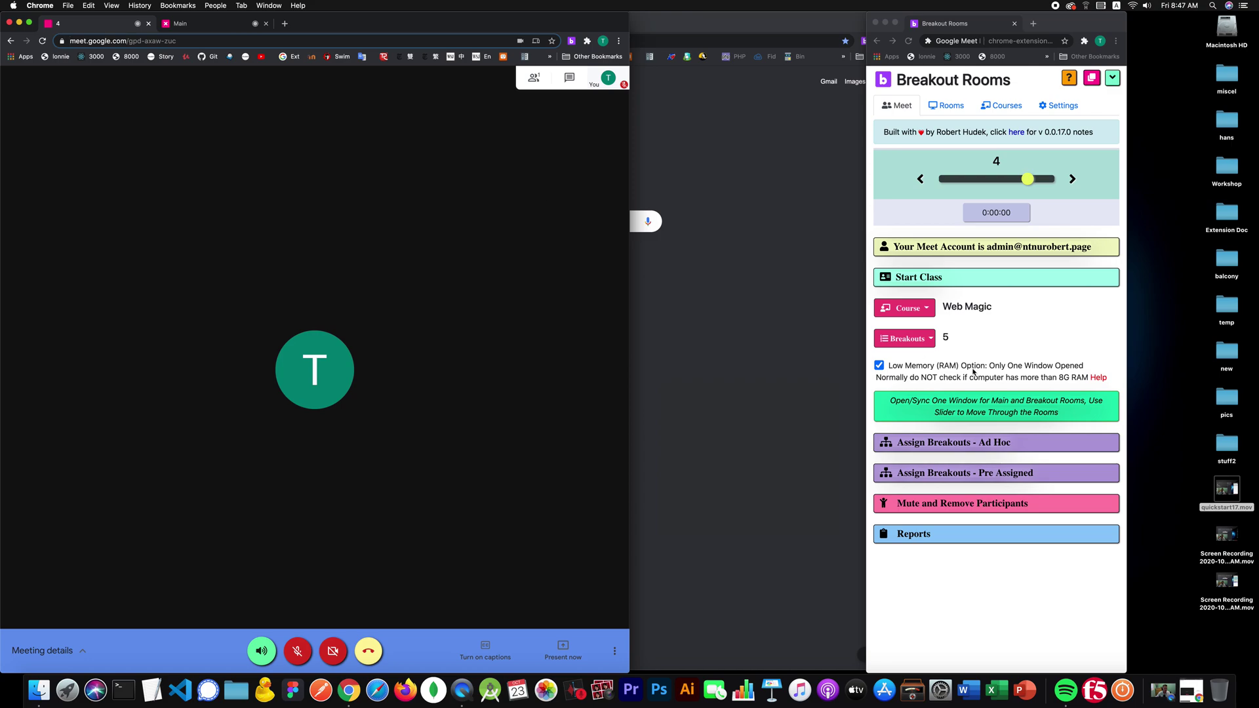
Collapse the Start Class section and move the meeting window's first tab to breakout room 1.
left_click(943, 278)
left_click(943, 278)
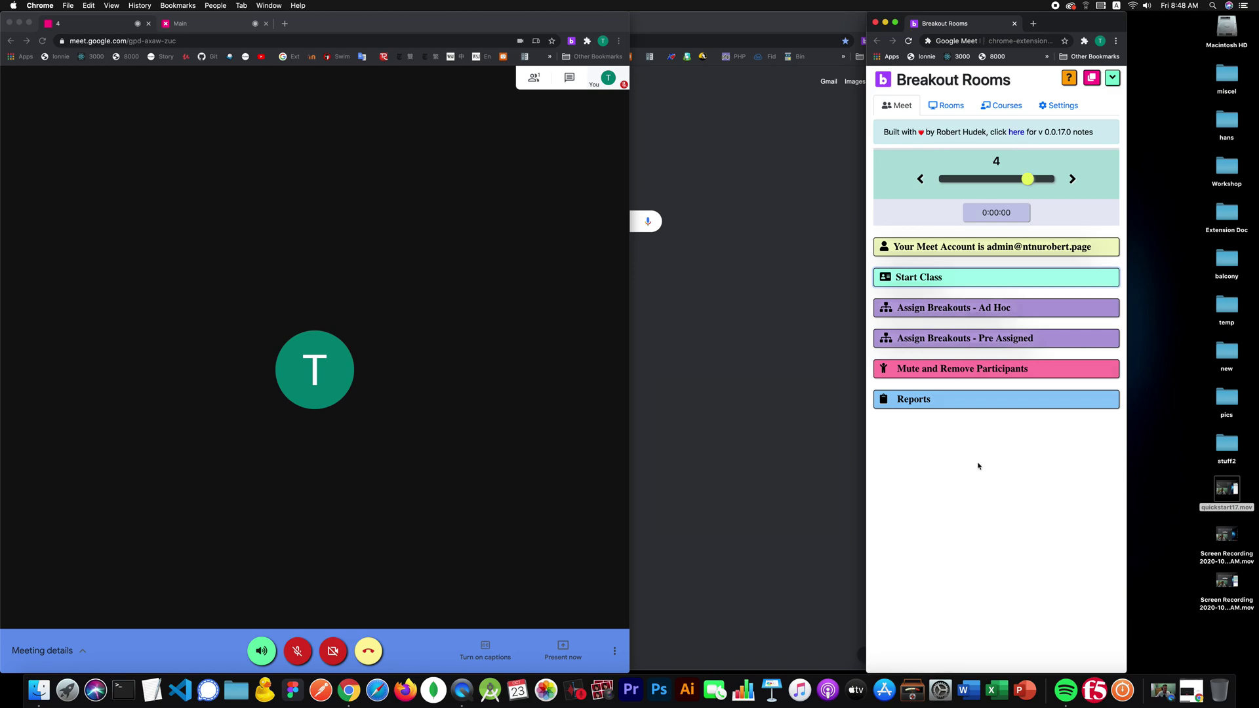
left_click(965, 180)
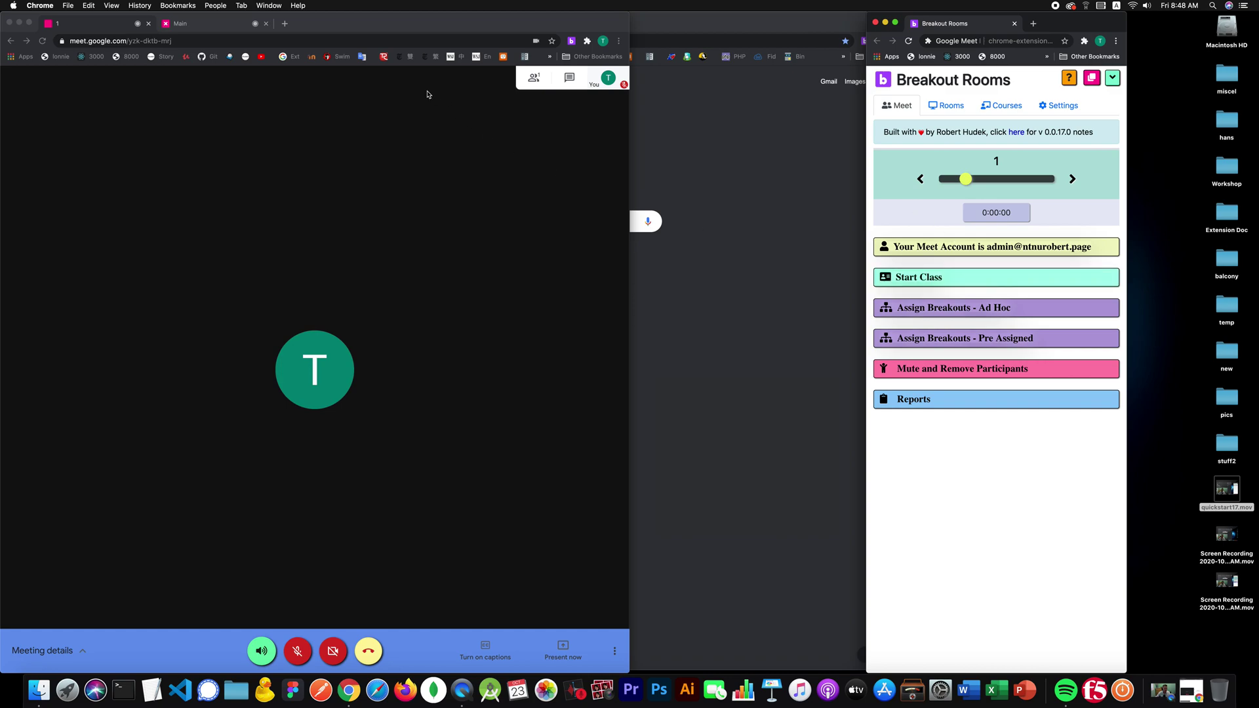
Search for "chrome store google meet breakout rooms" in a new tab and open the Google Meet Breakout Rooms page in the Chrome Web Store.
left_click(284, 23)
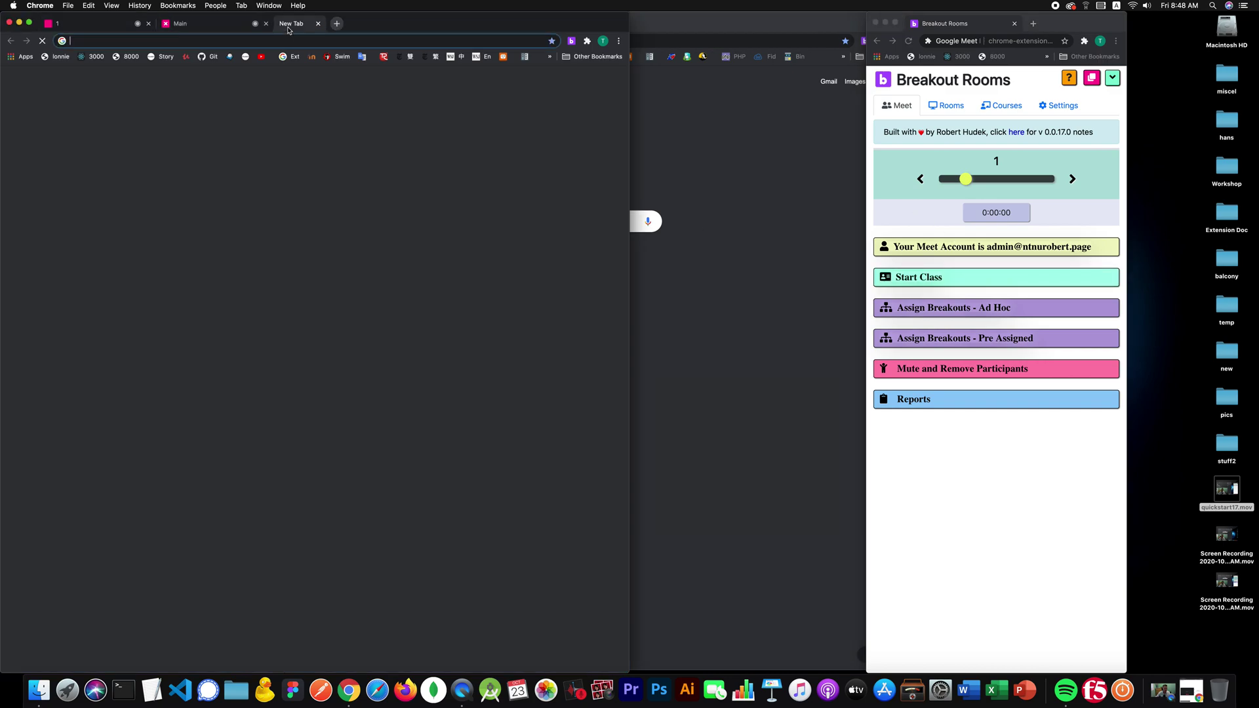
left_click(291, 36)
type("ch")
key("BackSpace")
key("BackSpace")
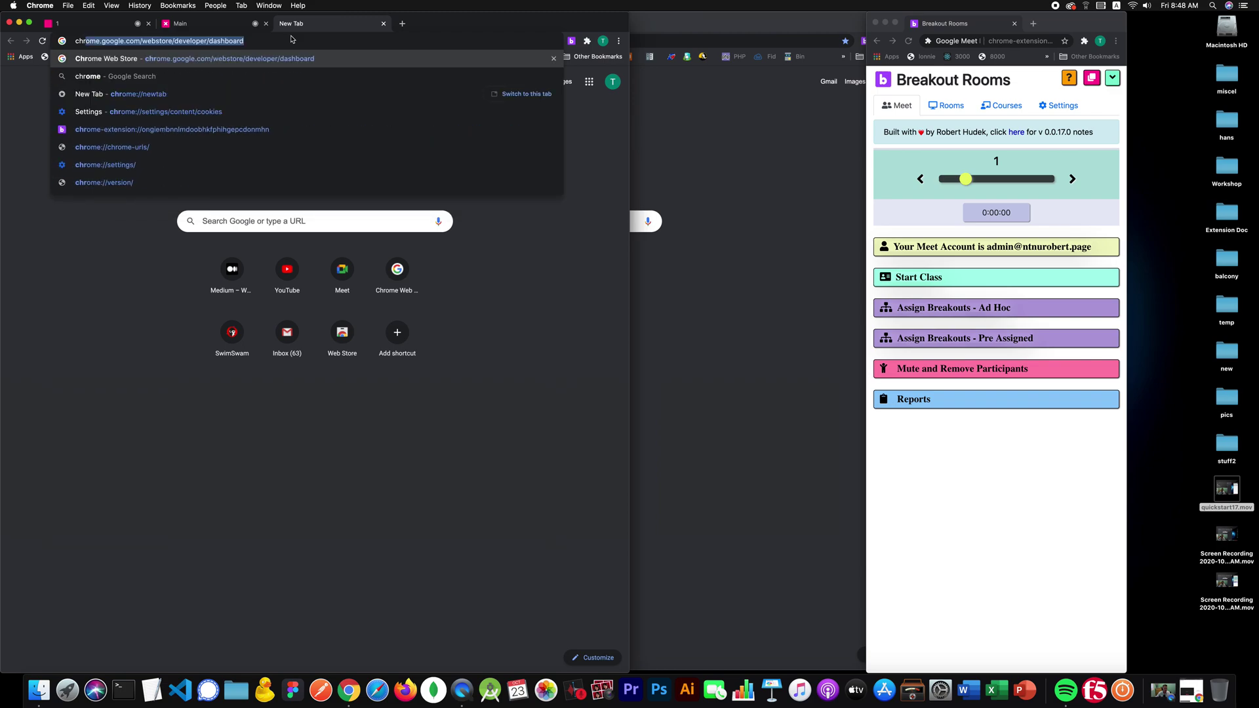
key("Escape")
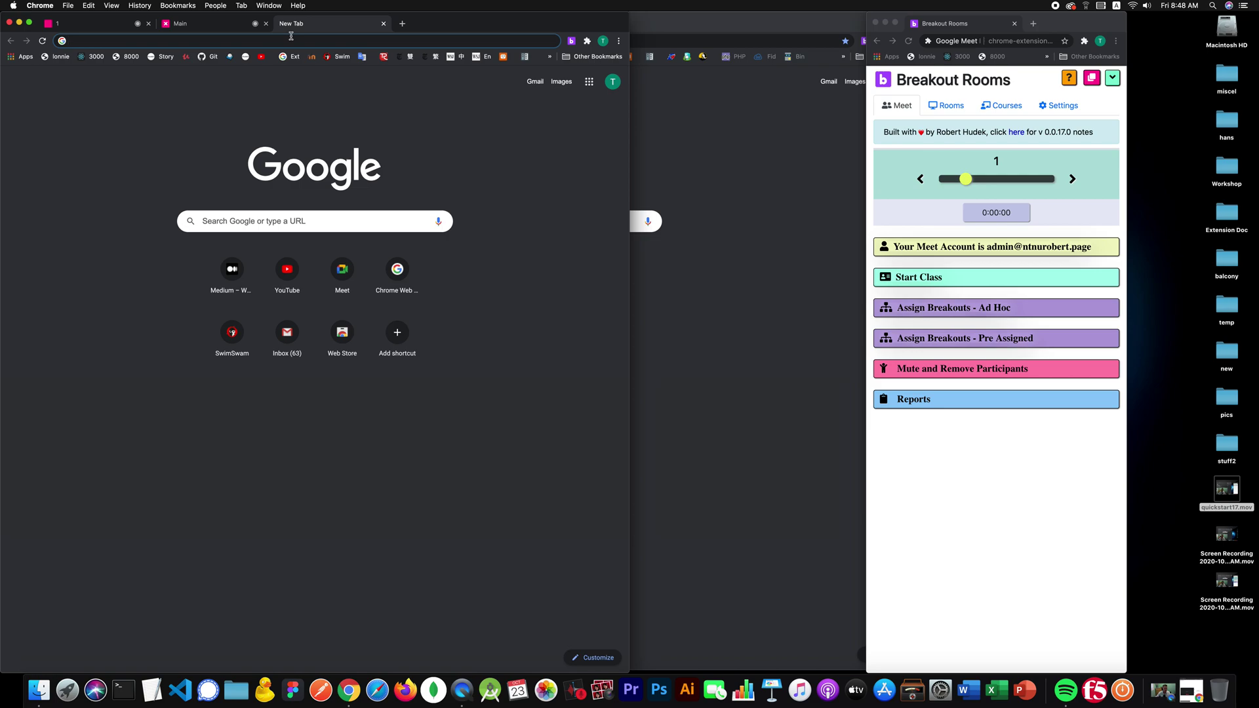
type("chrome store google meet")
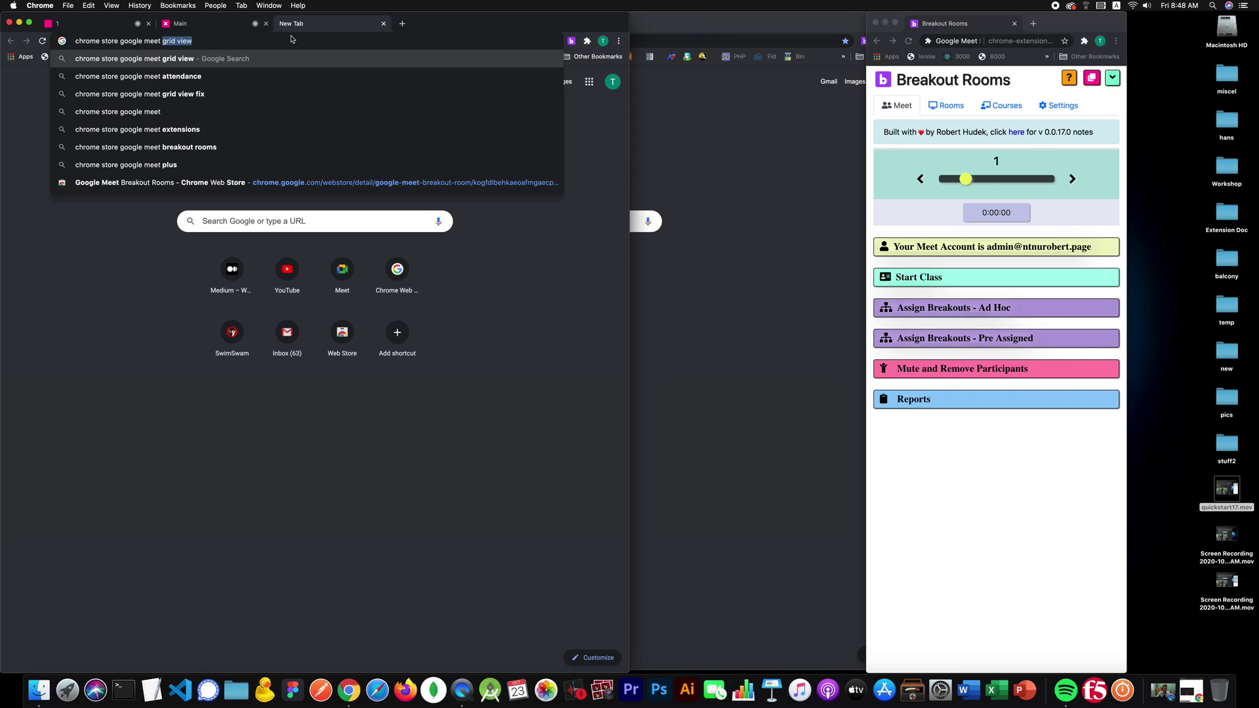
type(" breakout rom")
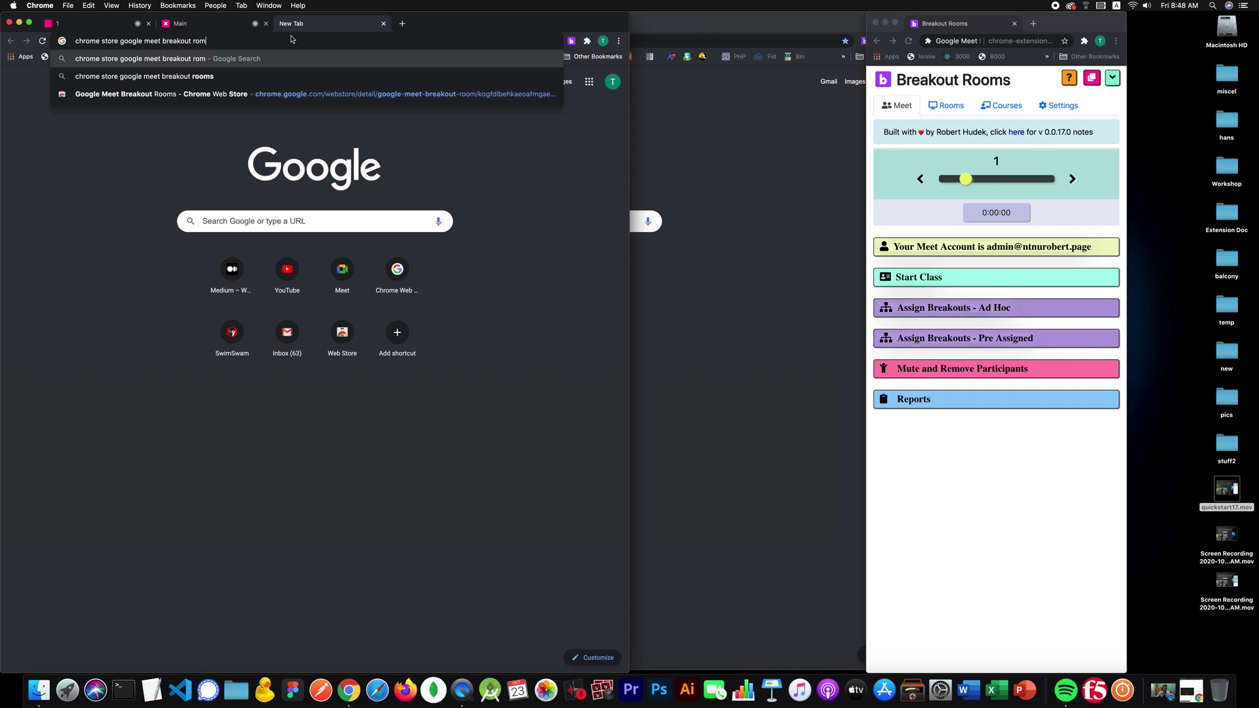
key("BackSpace")
type("oms")
key("Return")
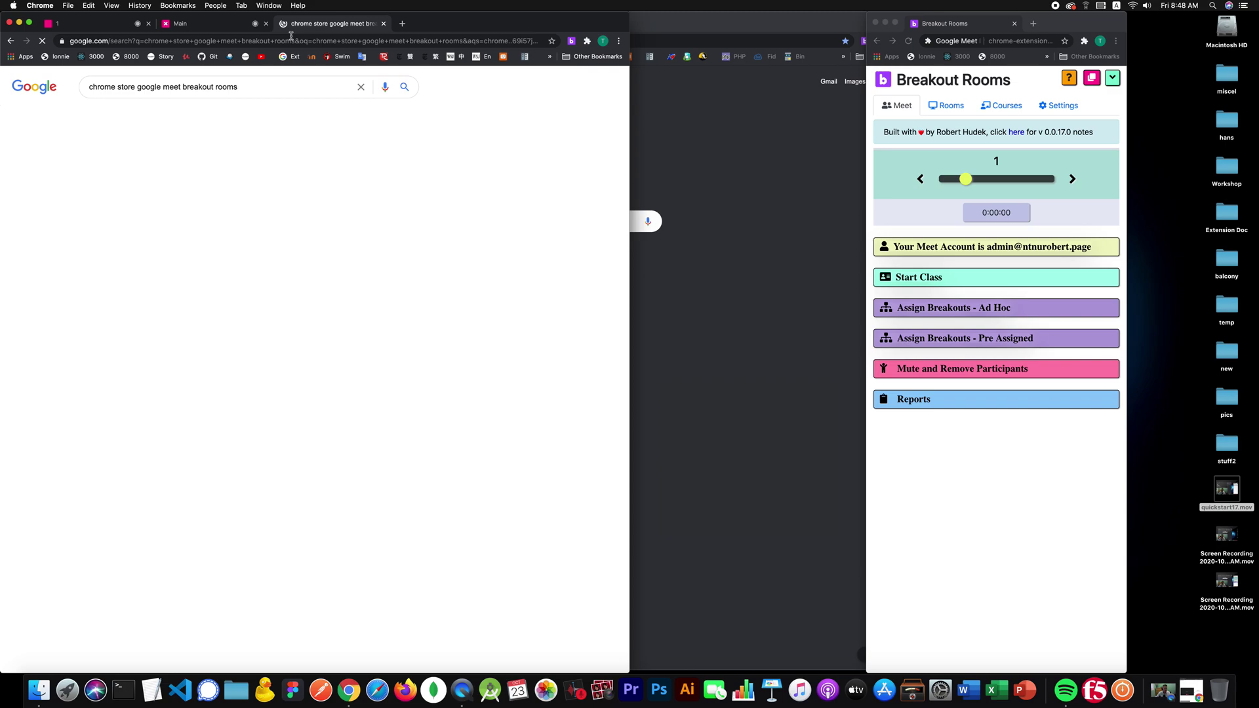
left_click(200, 169)
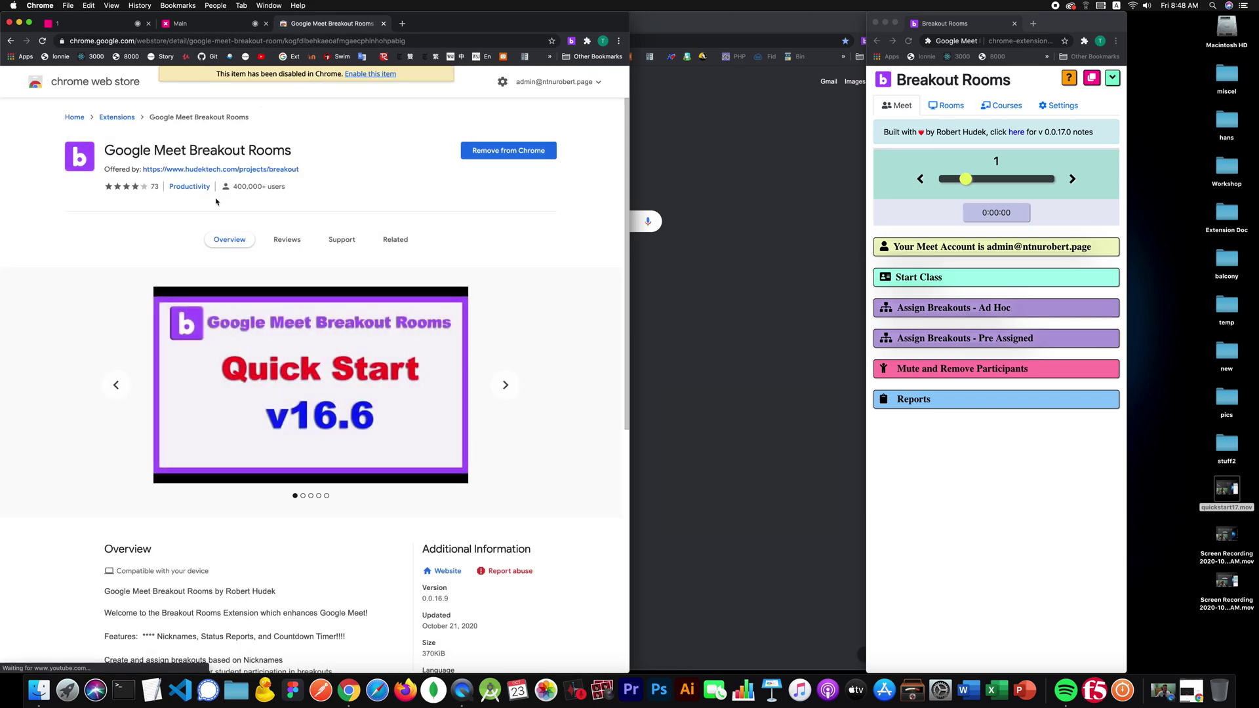
Look through the user reviews of the Google Meet Breakout Rooms extension and the developer's replies, ending back at the start of the page.
left_click(291, 247)
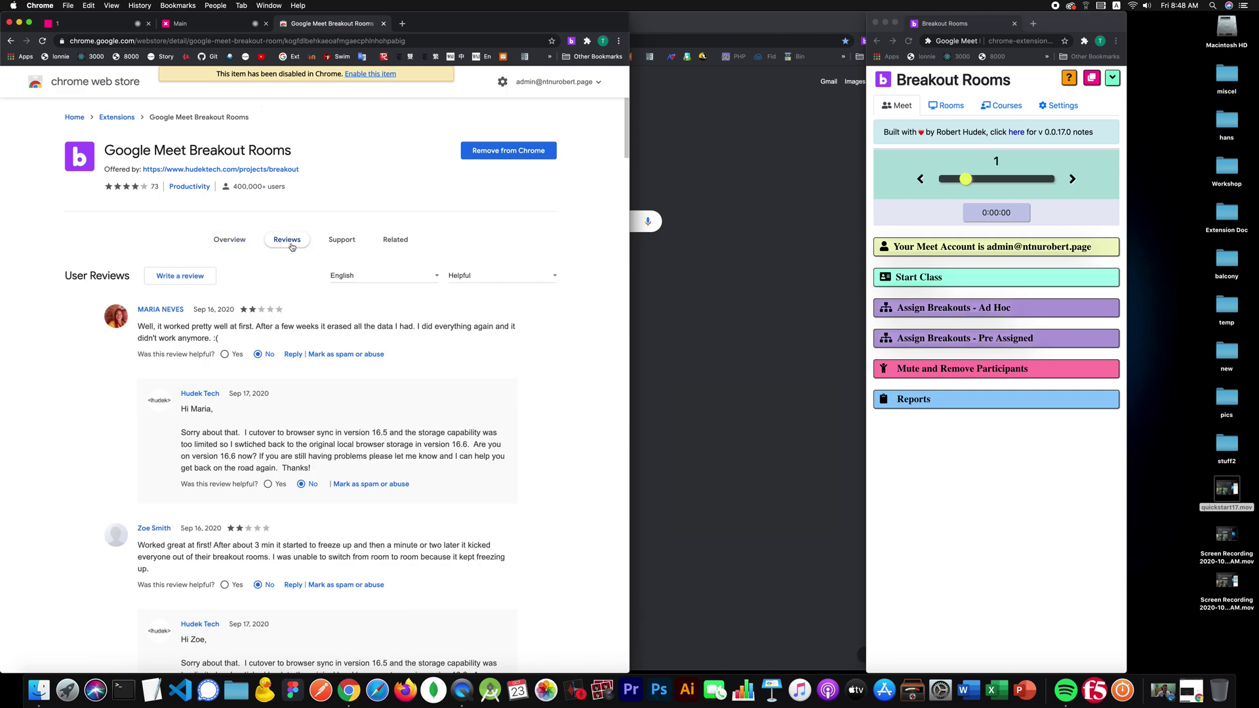
scroll(504, 313, "down", 3)
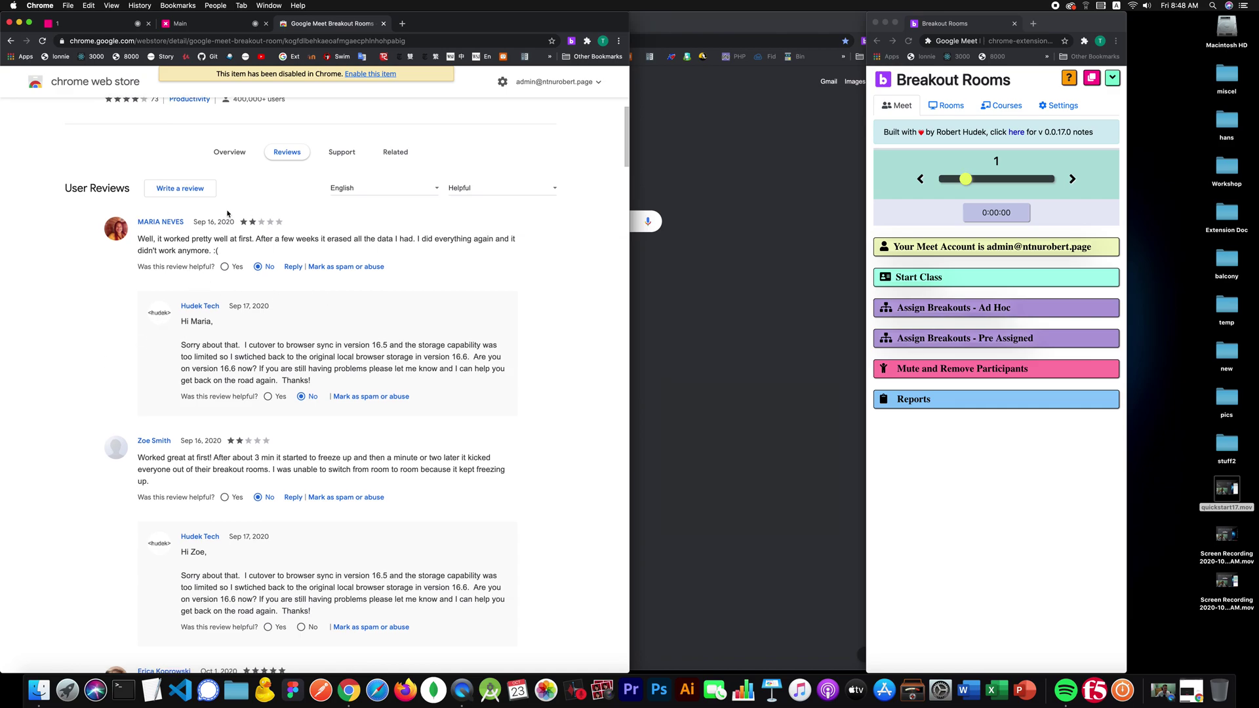
scroll(334, 200, "down", 6)
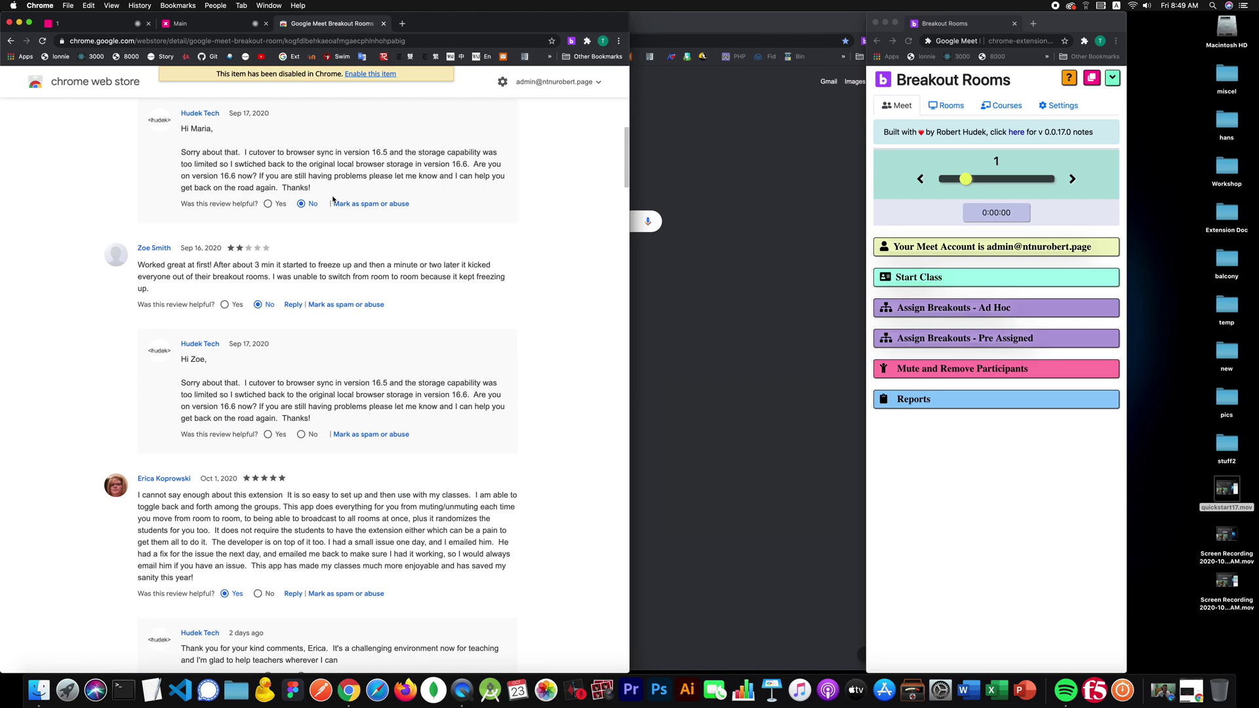
scroll(333, 199, "down", 20)
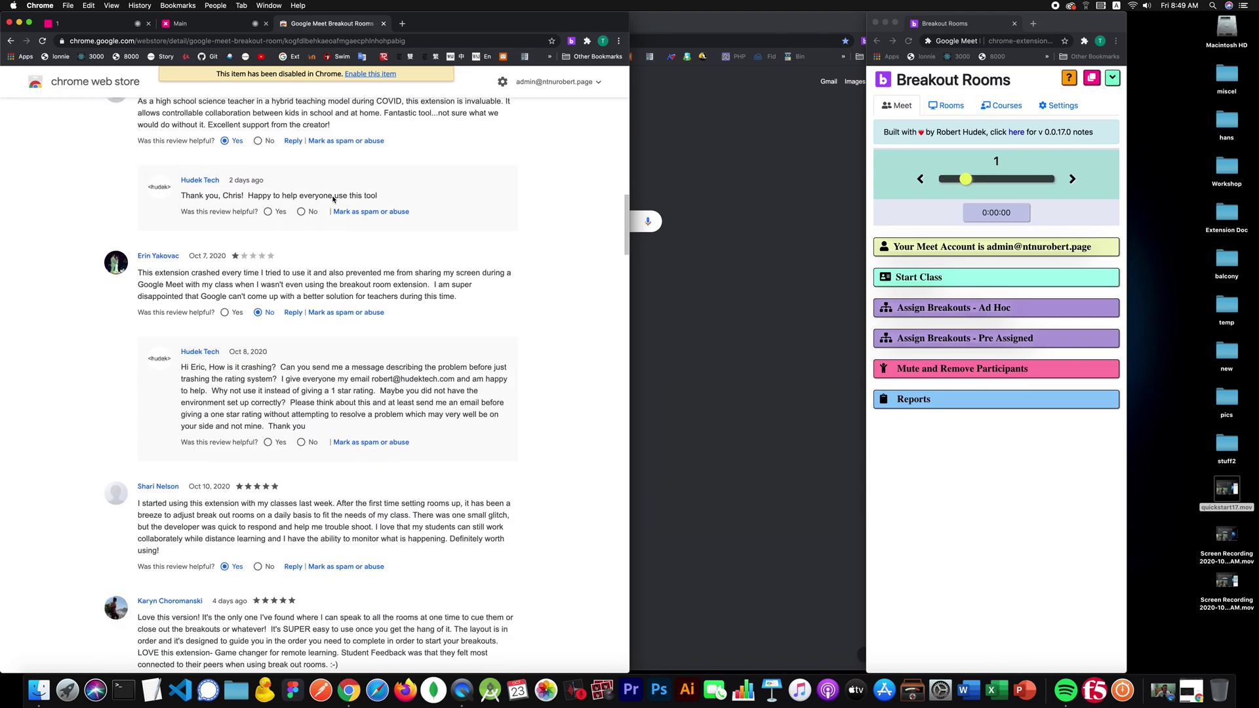
scroll(342, 291, "up", 20)
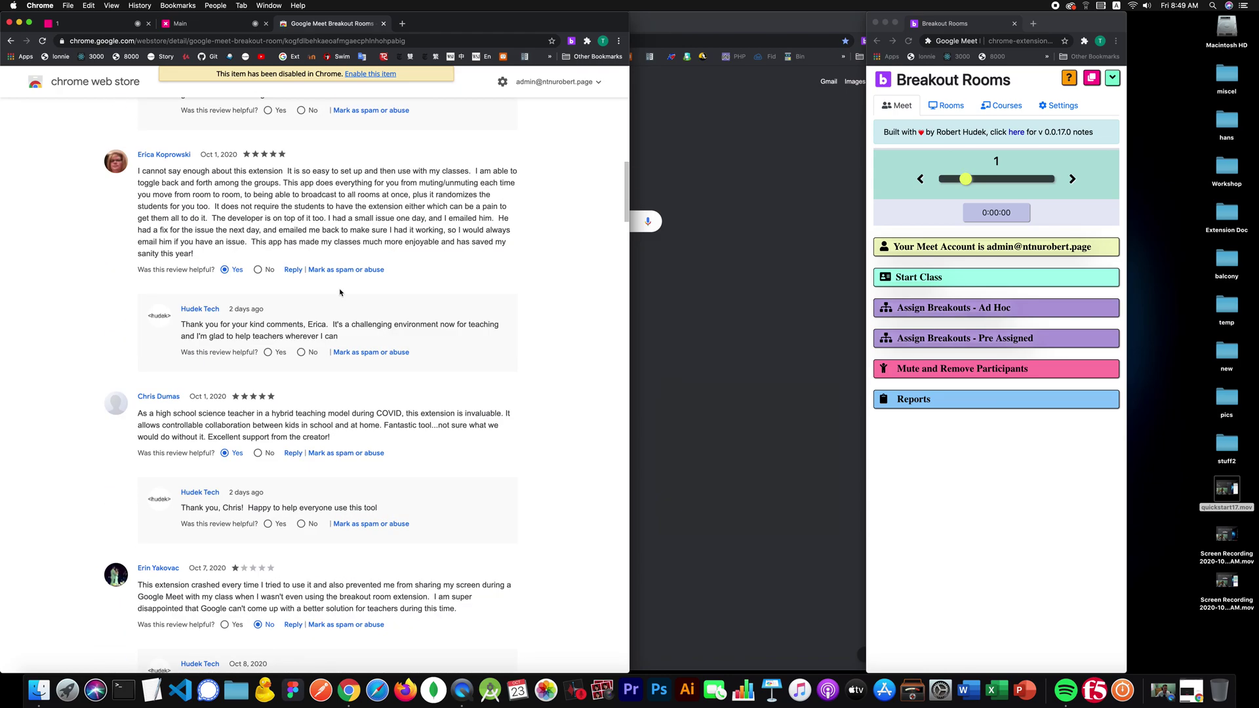
scroll(342, 290, "up", 4)
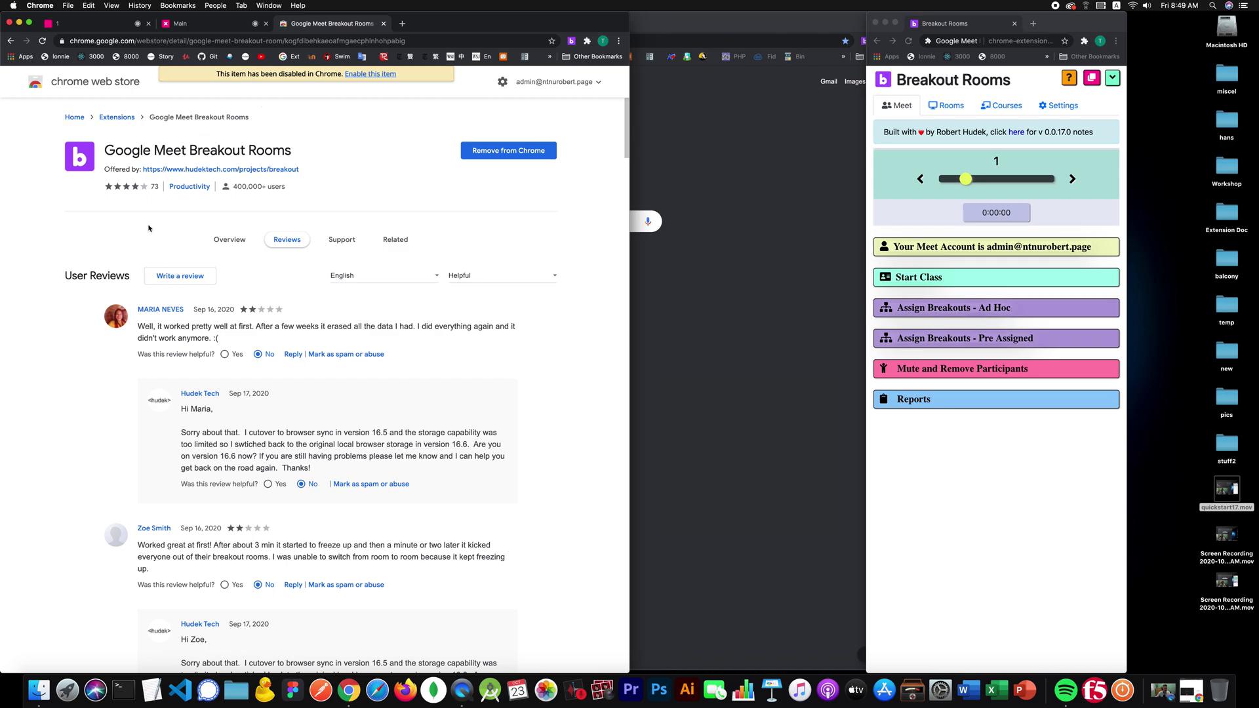
Return to the extension's overview and advance its preview slideshow to the Quick Start video.
left_click(224, 241)
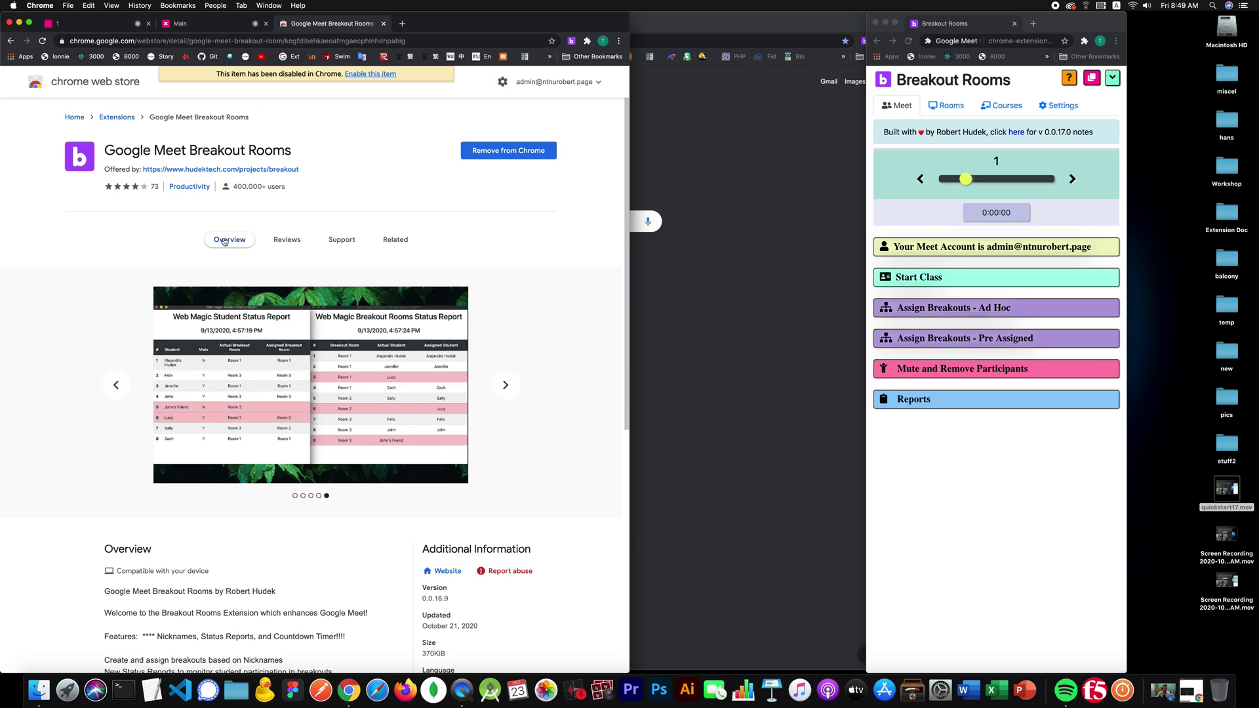
left_click(505, 390)
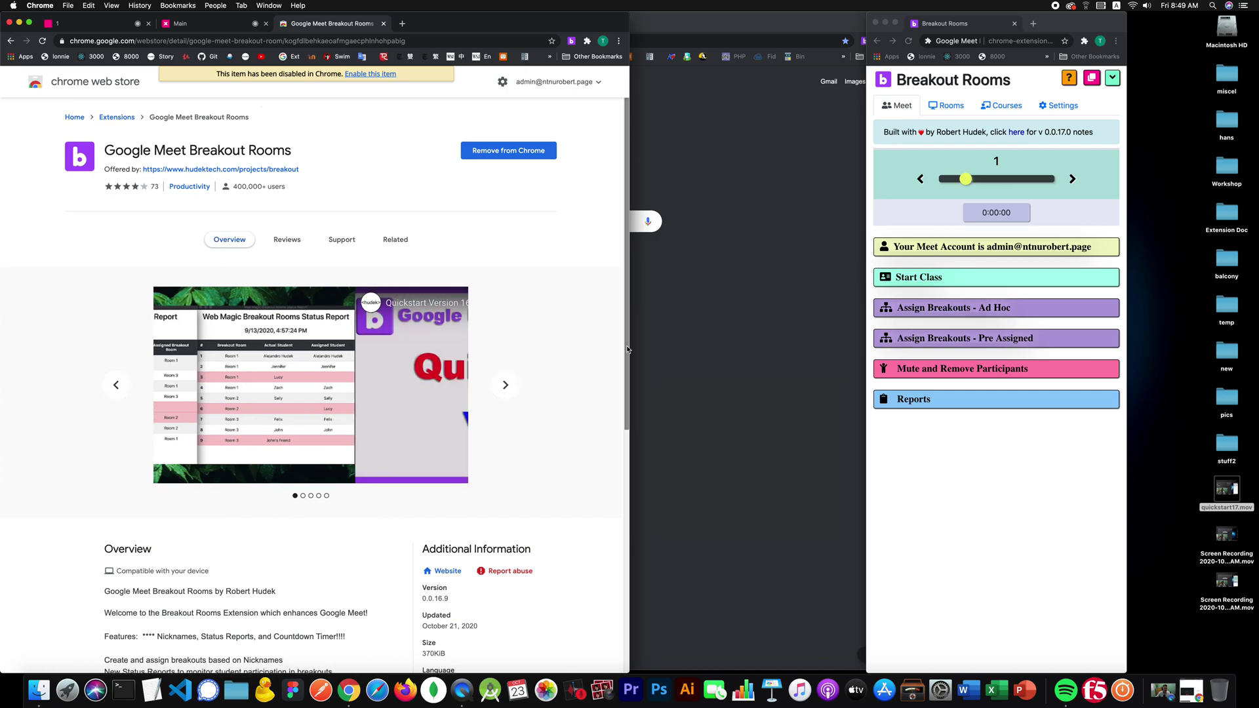